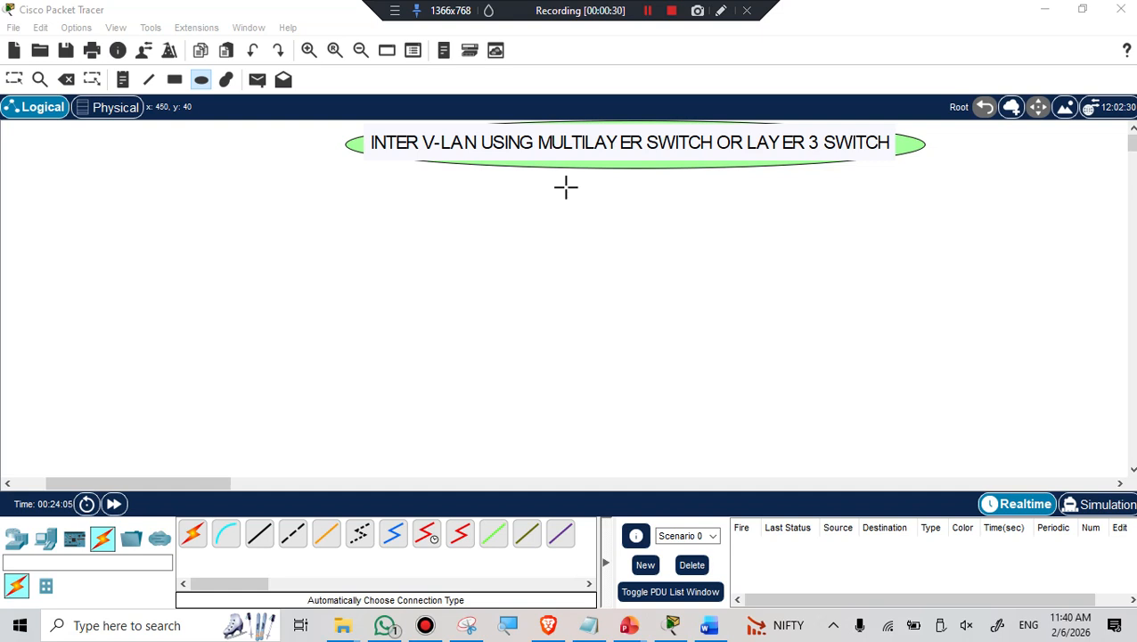
# Place a 3560-24PS multilayer switch in the workspace, centred below the title
pyautogui.click(18, 540)
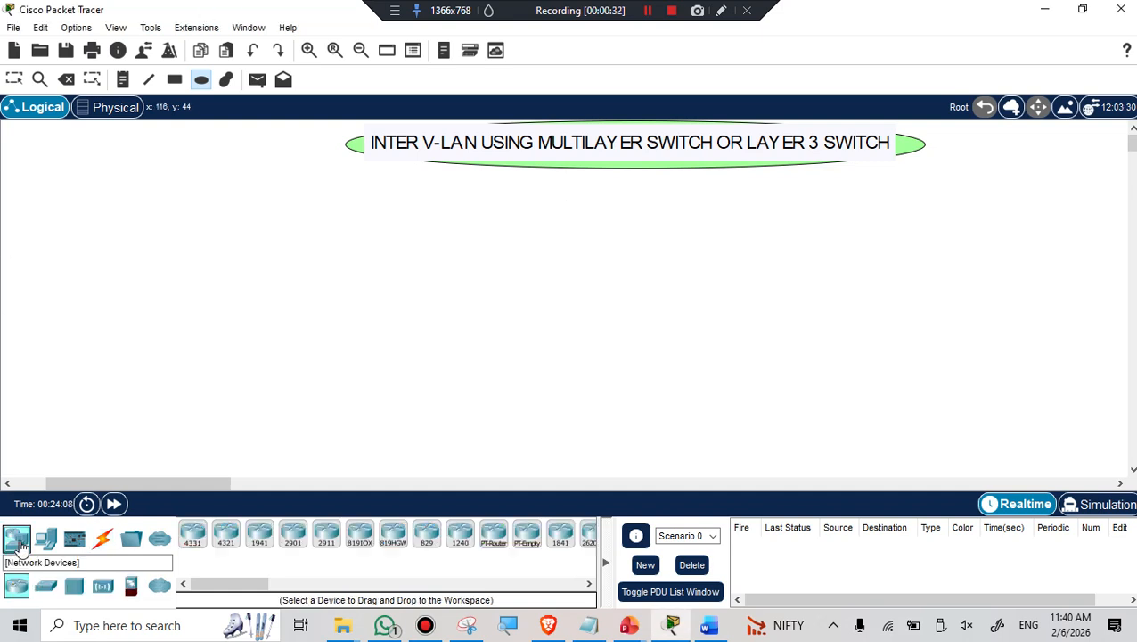
pyautogui.click(51, 590)
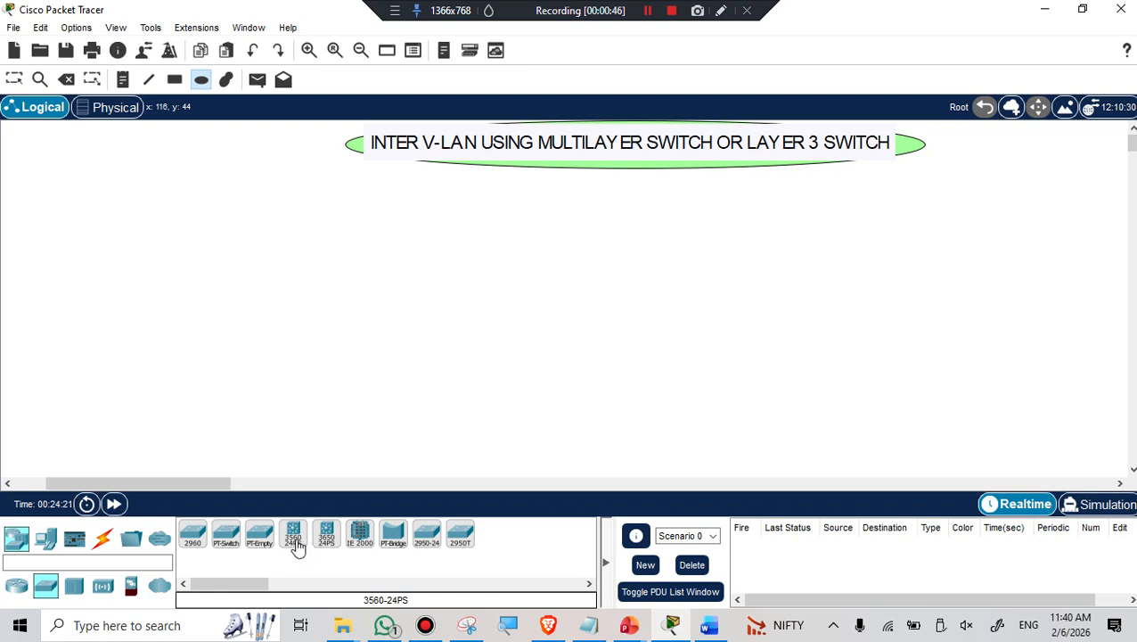
pyautogui.moveTo(297, 546); pyautogui.dragTo(589, 234)
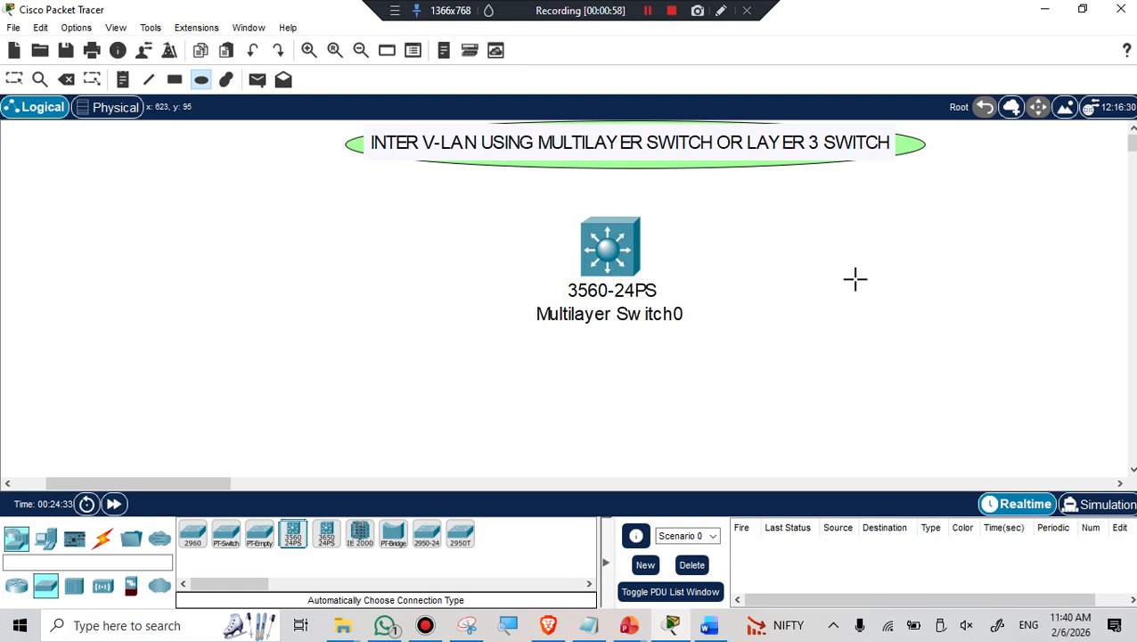
# Add four PCs and one server to the workspace around the multilayer switch
pyautogui.click(47, 541)
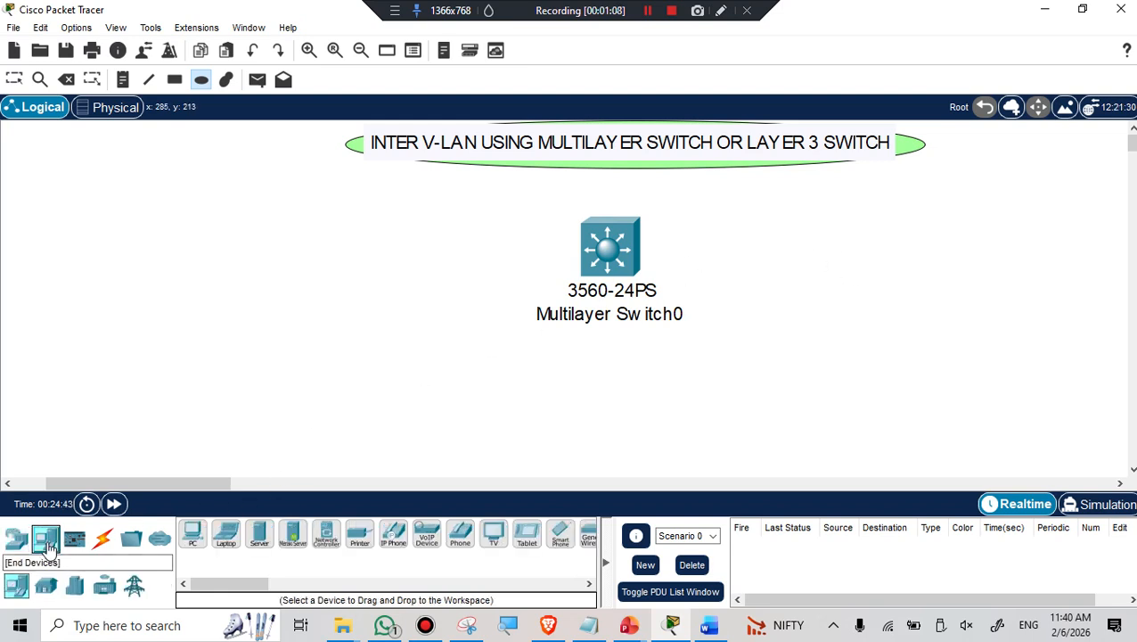
pyautogui.click(195, 548)
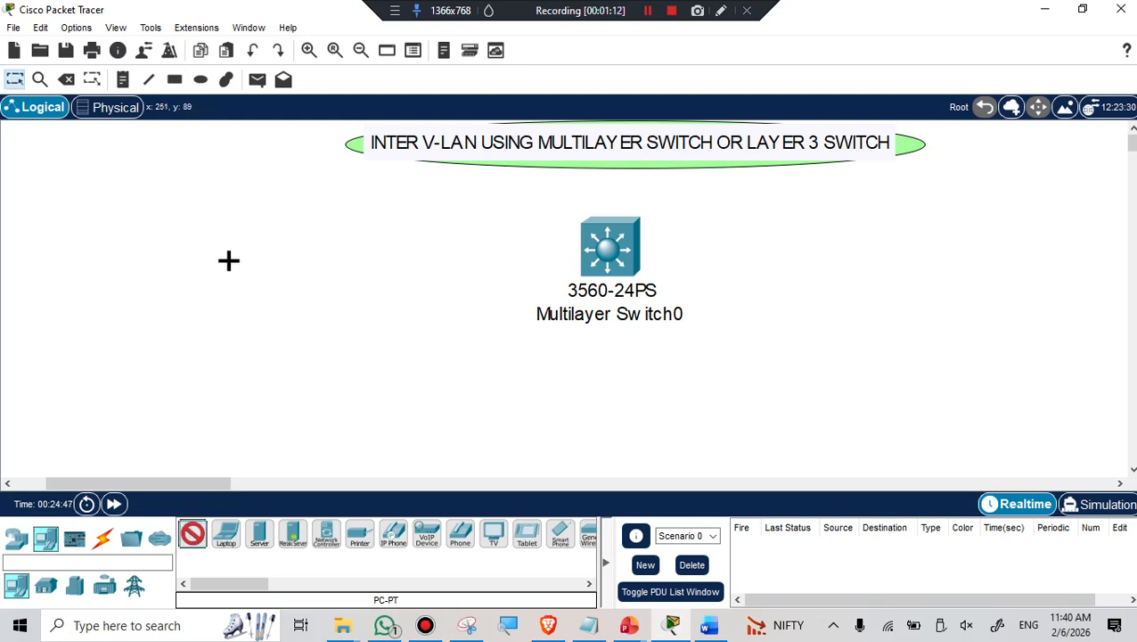
pyautogui.click(233, 207)
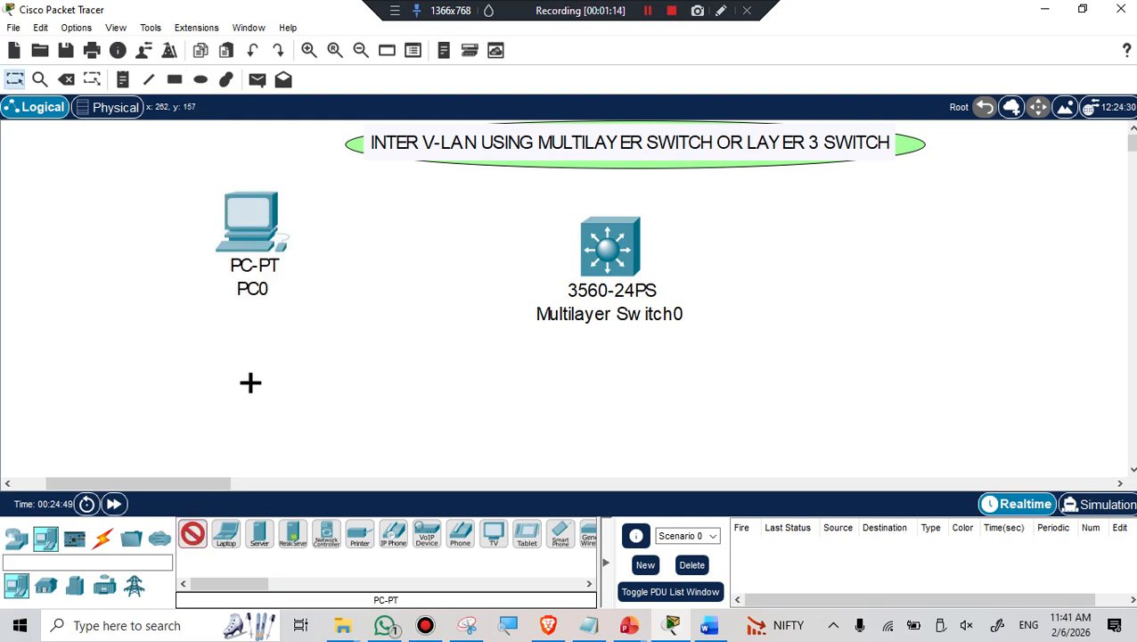
pyautogui.click(250, 383)
pyautogui.click(691, 396)
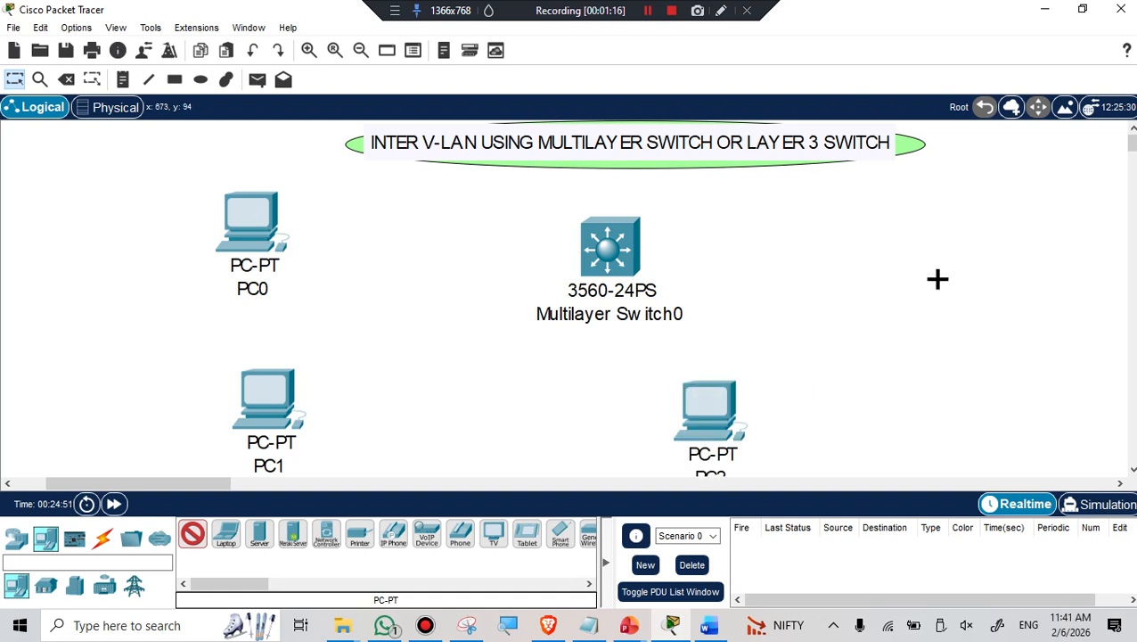
pyautogui.click(941, 283)
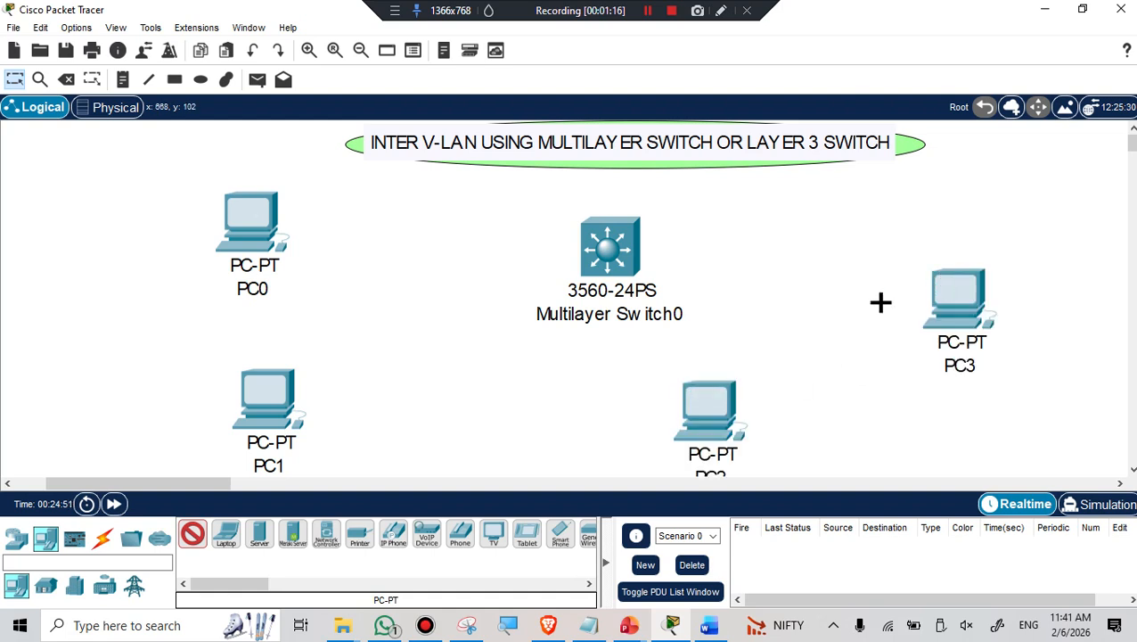
pyautogui.click(260, 535)
pyautogui.click(858, 179)
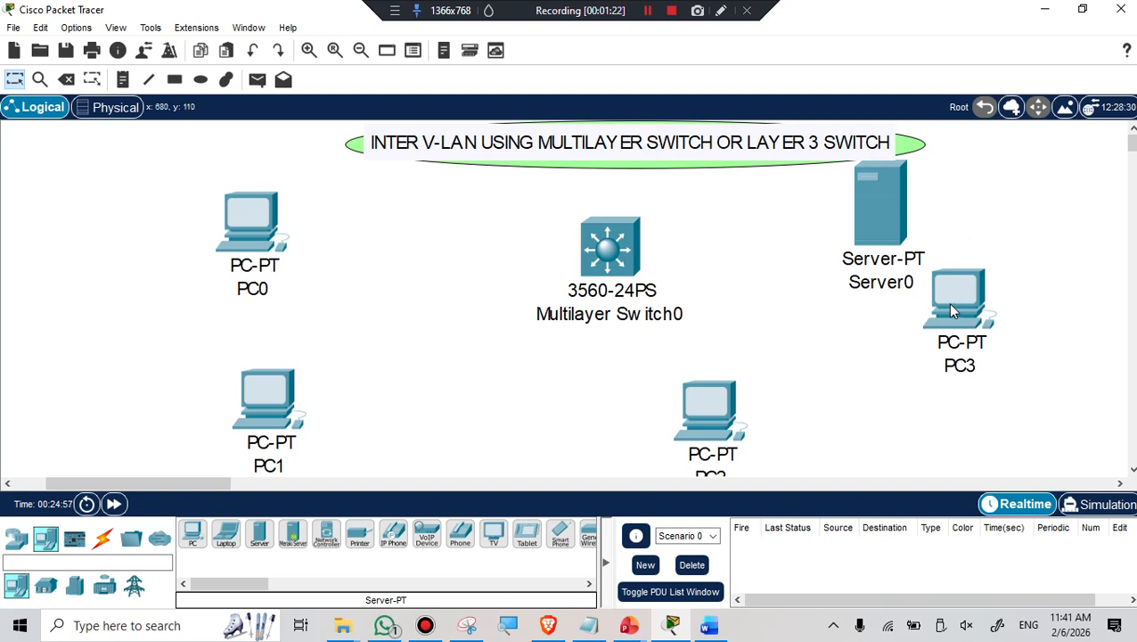
# Rearrange the PCs so PC0, PC1 and PC2 sit to the left of the switch and PC3 sits below the server
pyautogui.moveTo(948, 302); pyautogui.dragTo(976, 317)
pyautogui.moveTo(233, 221); pyautogui.dragTo(87, 172)
pyautogui.moveTo(251, 378); pyautogui.dragTo(223, 339)
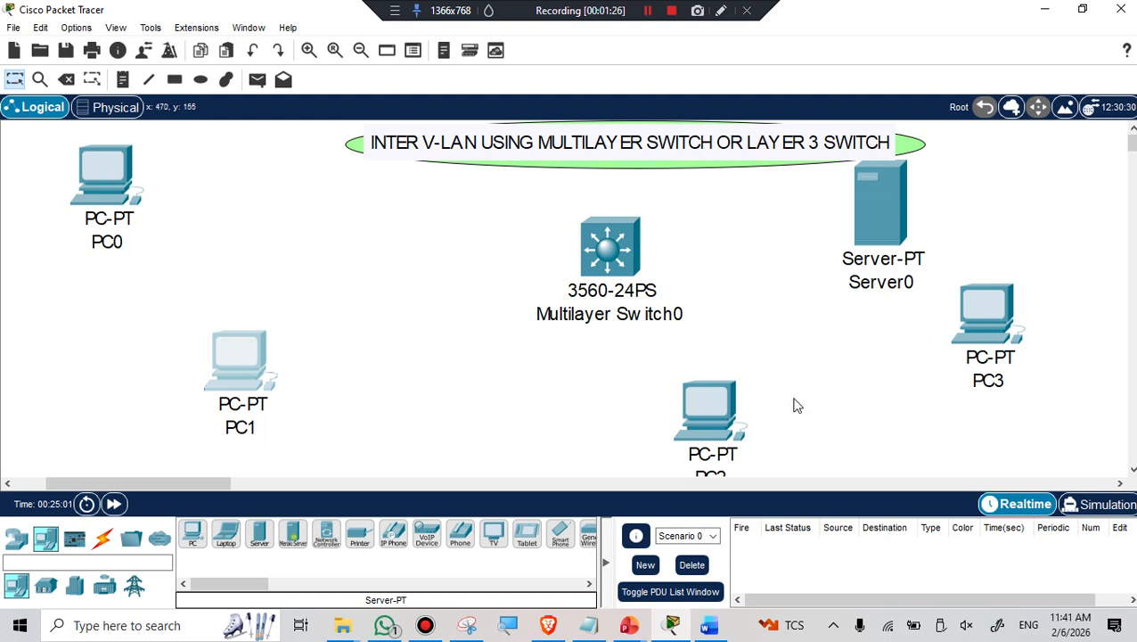
pyautogui.moveTo(686, 403); pyautogui.dragTo(479, 370)
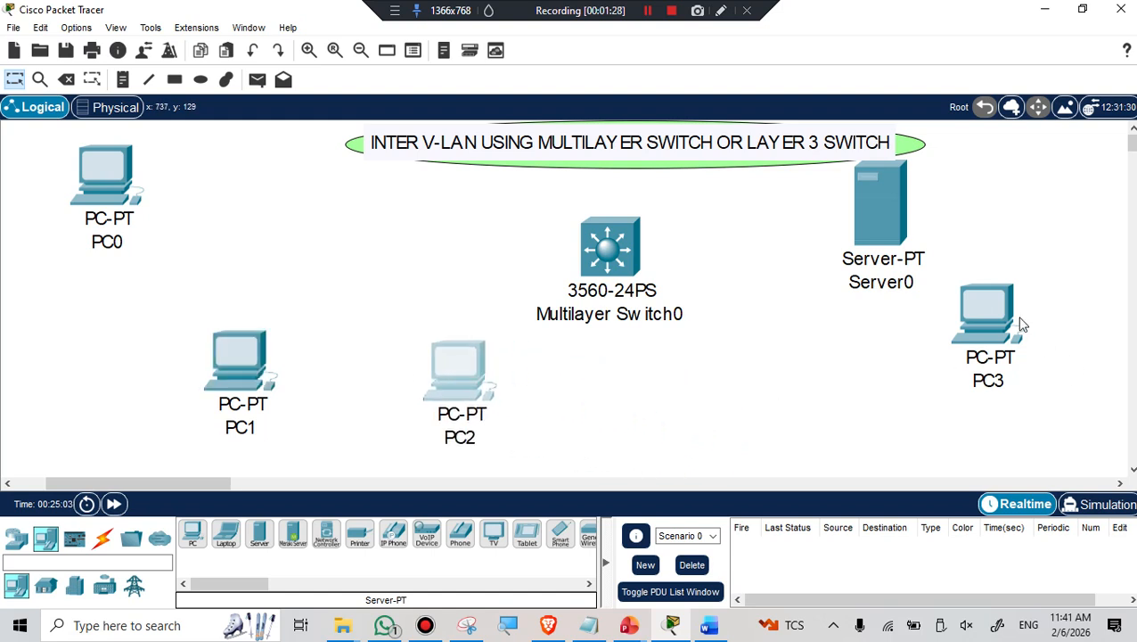
pyautogui.moveTo(1003, 319); pyautogui.dragTo(955, 334)
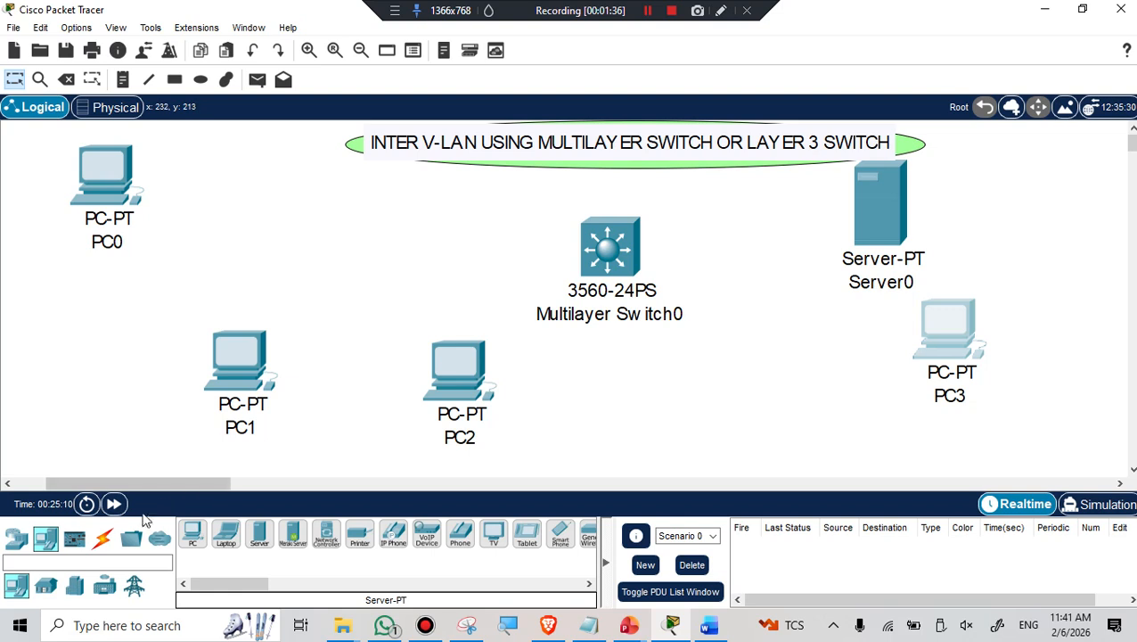
# Cable PC0, PC1 and PC2 to the multilayer switch using the automatically chosen connection type
pyautogui.click(102, 540)
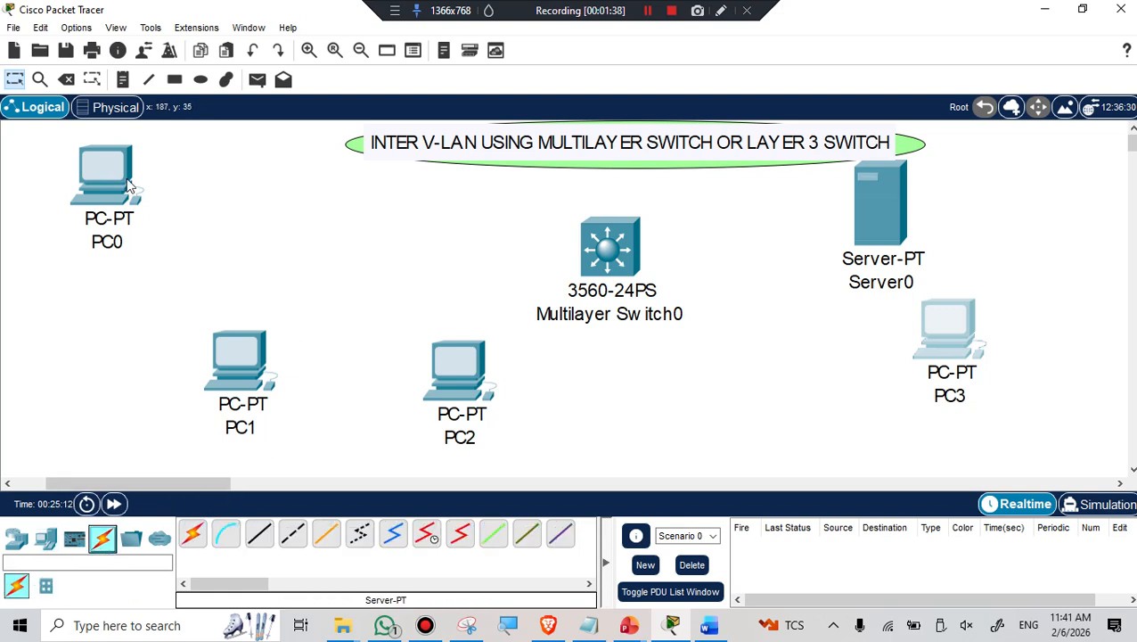
pyautogui.moveTo(129, 184)
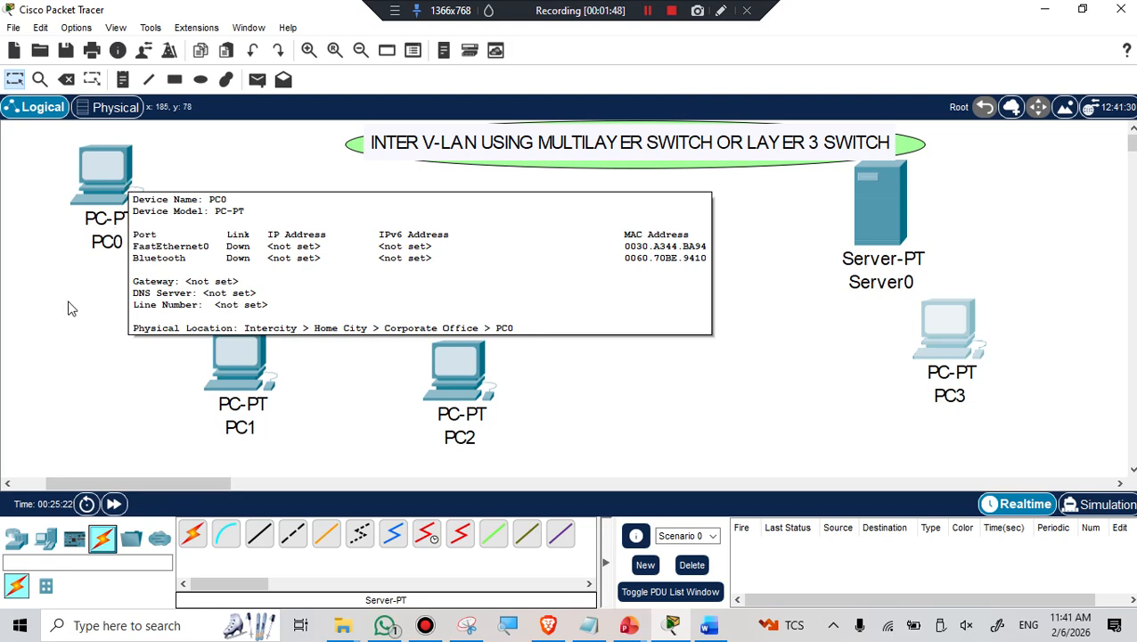
pyautogui.click(196, 538)
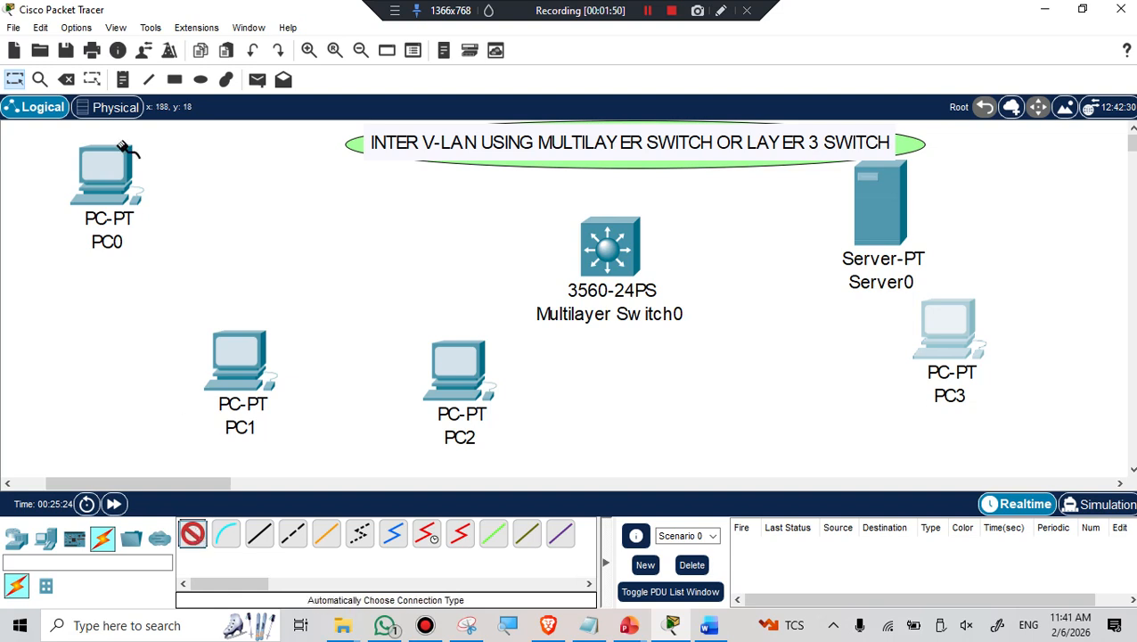
pyautogui.click(615, 250)
pyautogui.click(107, 174)
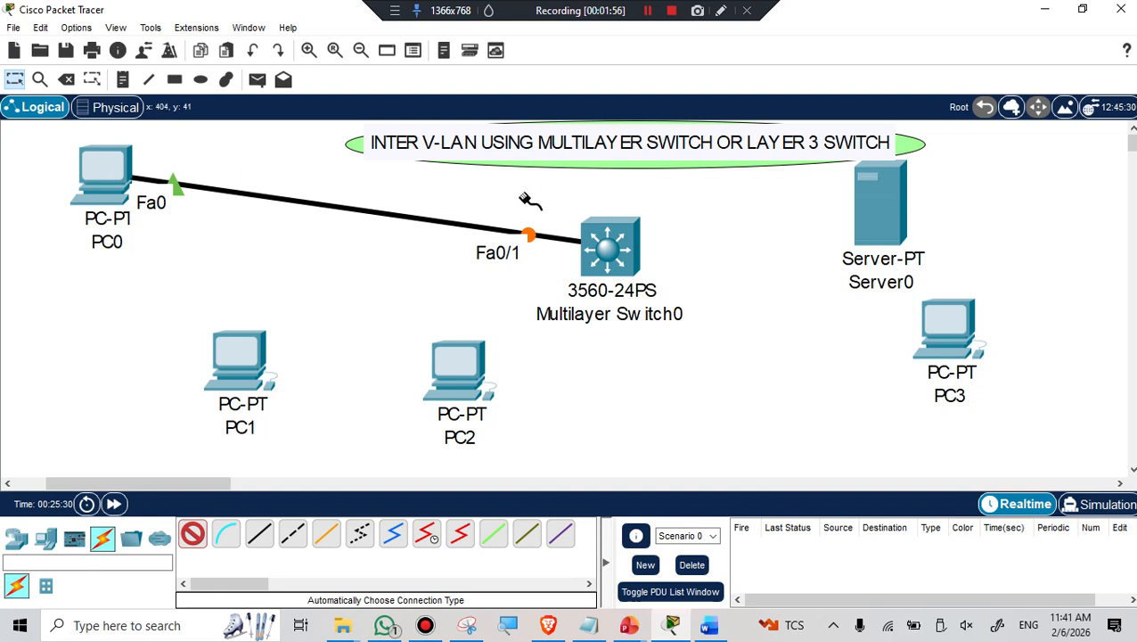
pyautogui.click(617, 264)
pyautogui.click(248, 355)
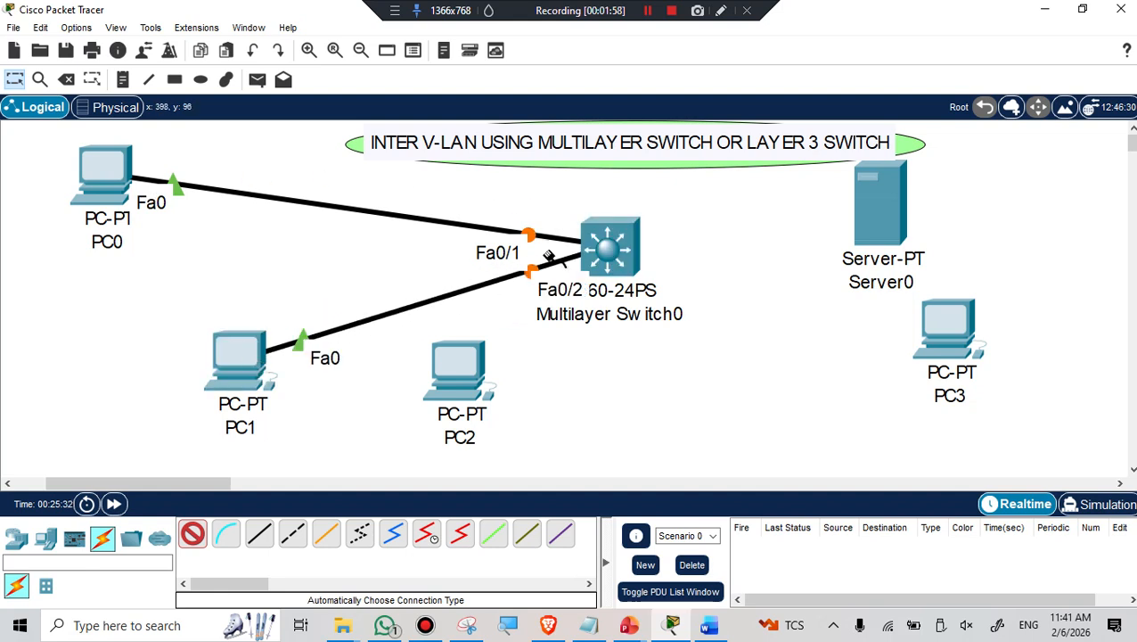
pyautogui.click(627, 251)
pyautogui.click(460, 365)
# Cable PC3 and the server to the multilayer switch using the automatically chosen connection type
pyautogui.click(612, 248)
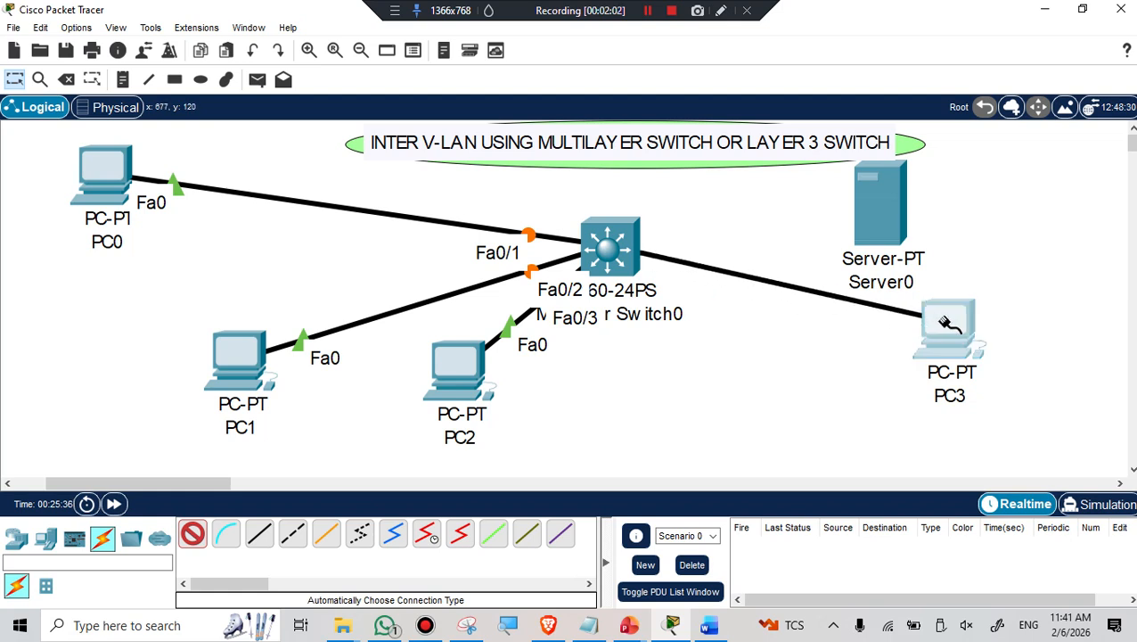
pyautogui.click(952, 328)
pyautogui.click(629, 236)
pyautogui.click(871, 196)
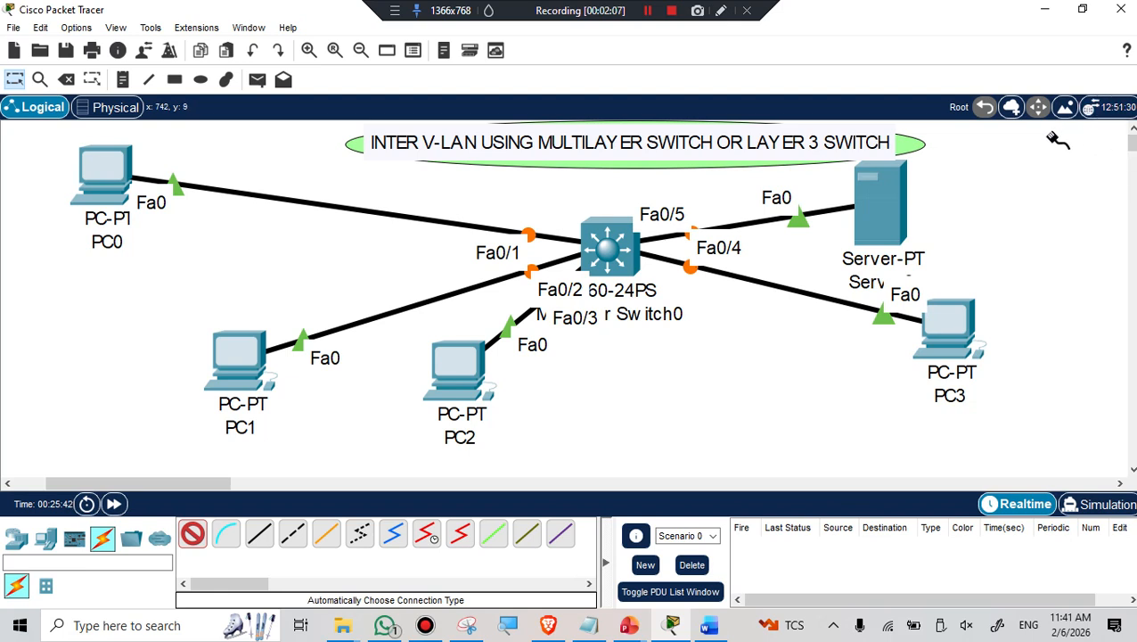
pyautogui.press('Escape')
# Rename PC0 as 10.1.10.1, PC1 as 10.1.20.1 and PC2 as 10.1.30.1
pyautogui.click(109, 240)
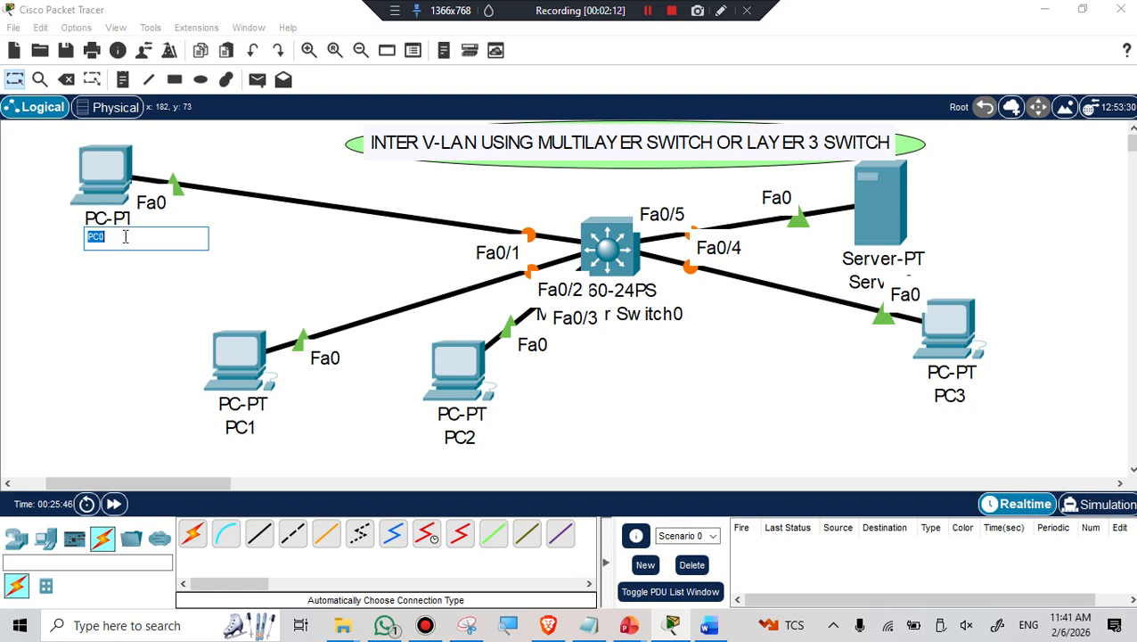
pyautogui.write('10.1.10.1')
pyautogui.click(186, 263)
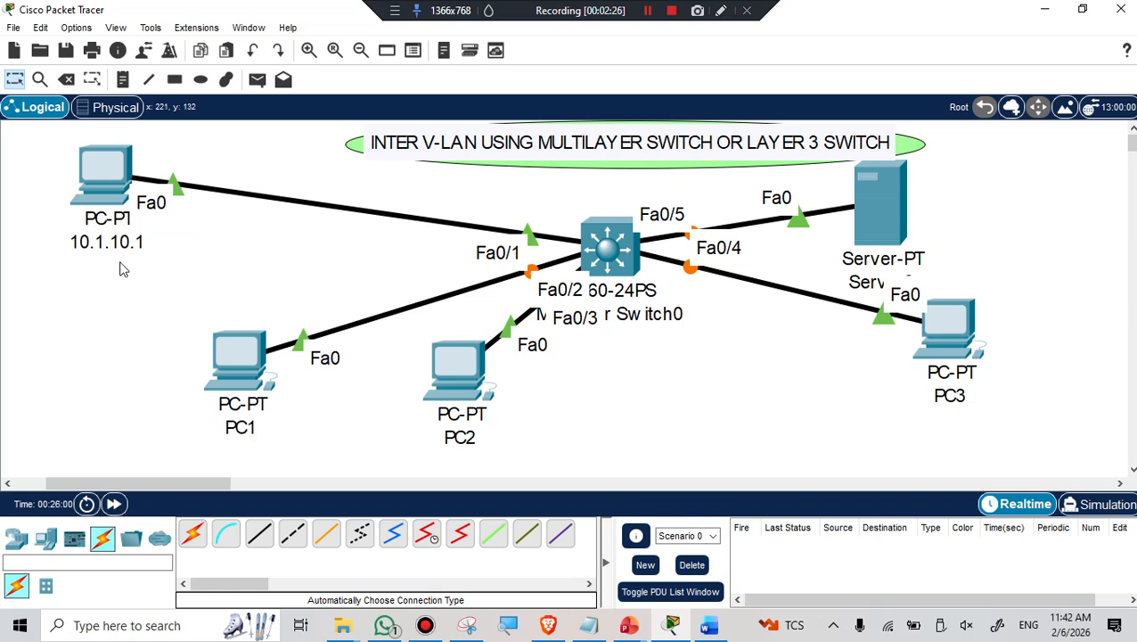
pyautogui.click(258, 427)
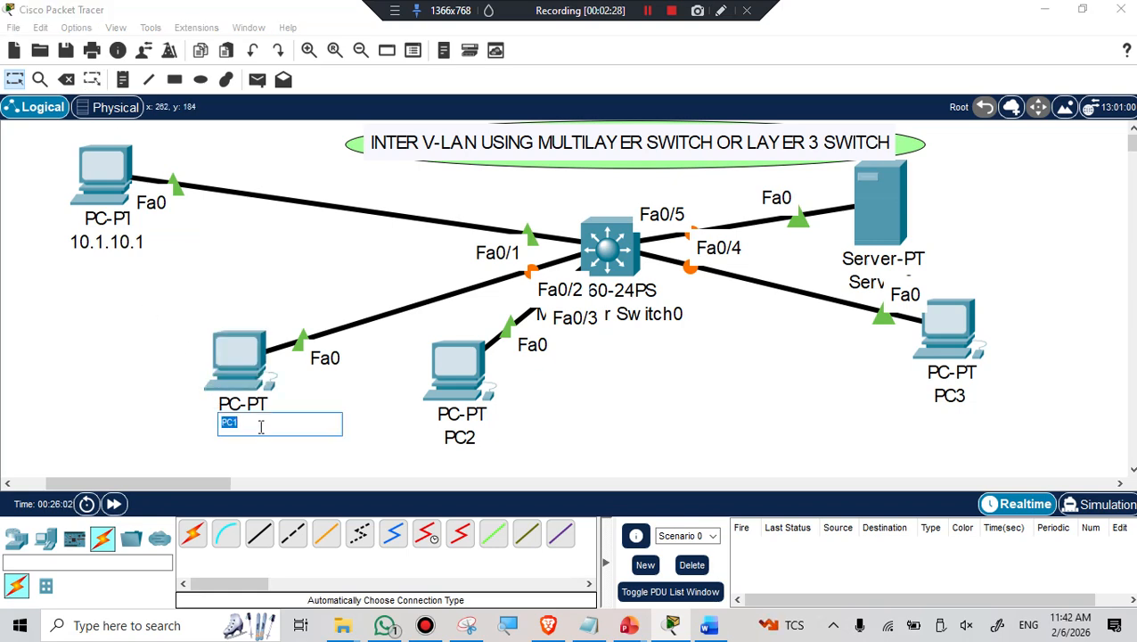
pyautogui.write('10.1.20.1')
pyautogui.click(406, 436)
pyautogui.click(453, 439)
pyautogui.write('10.1.30.1')
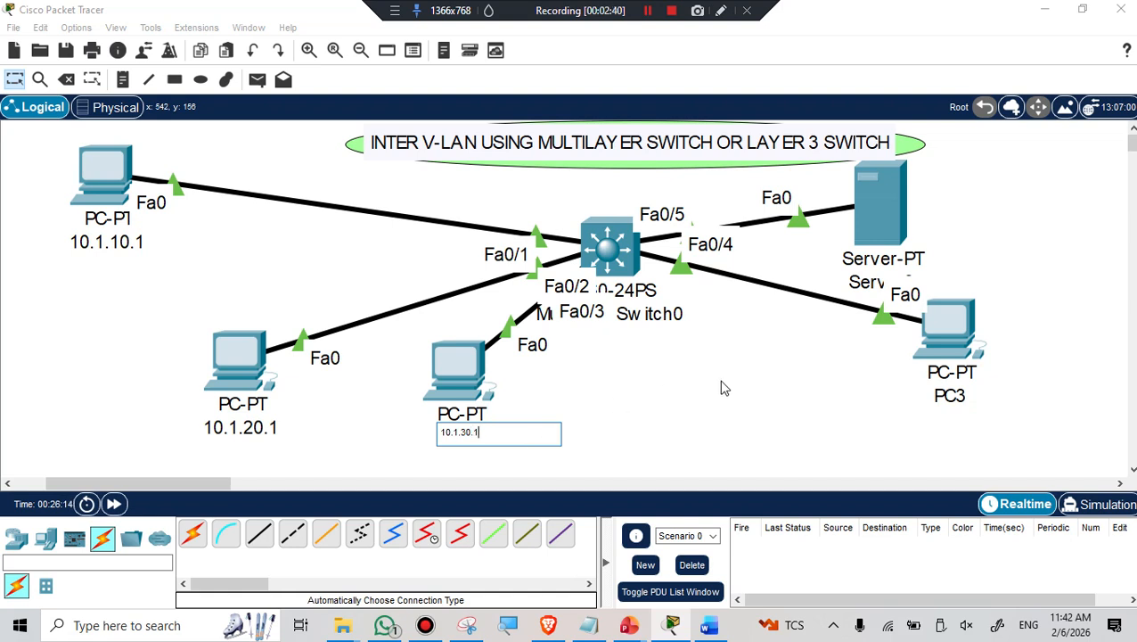
pyautogui.click(722, 388)
# Rename PC3 as 10.1.40.1
pyautogui.click(961, 403)
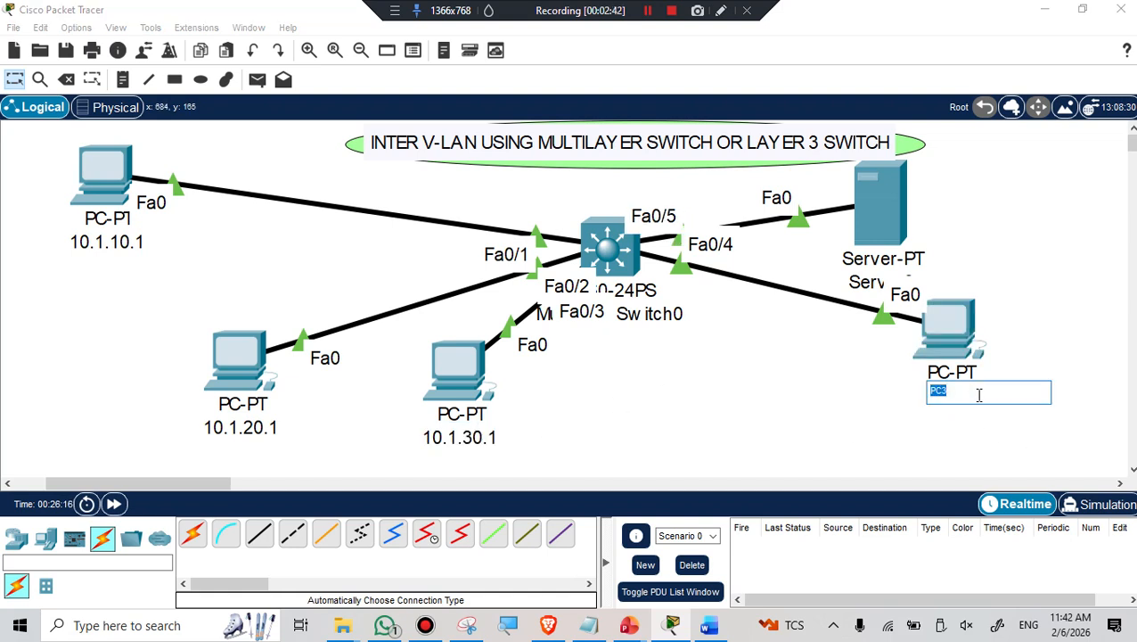
pyautogui.write('10.1.30.1')
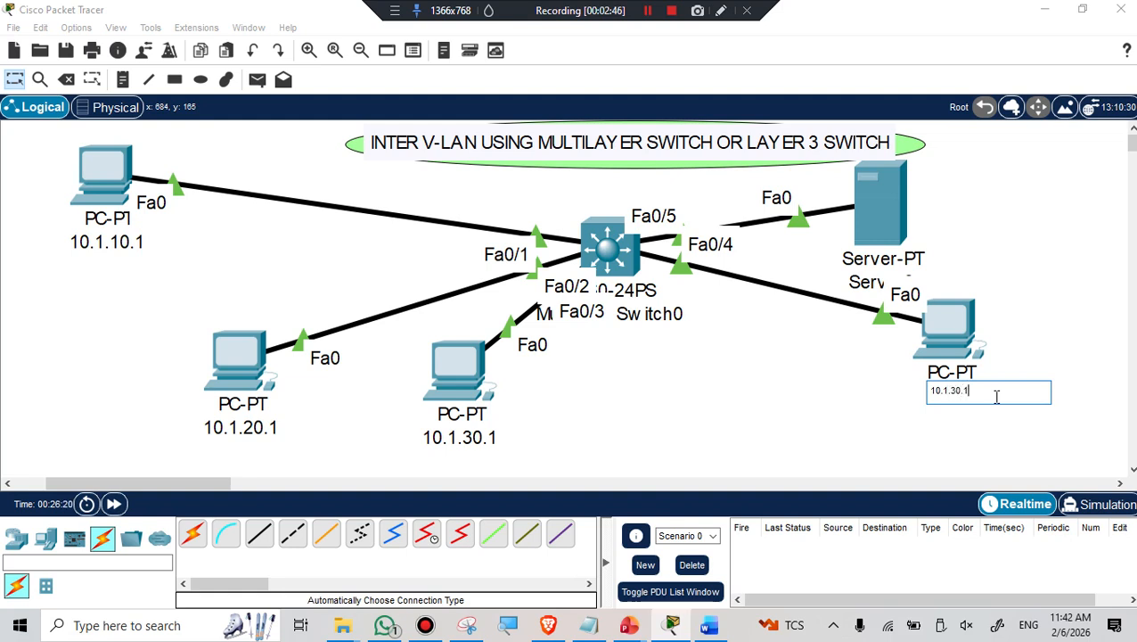
pyautogui.press('BackSpace')
pyautogui.press('BackSpace')
pyautogui.press('BackSpace')
pyautogui.press('BackSpace')
pyautogui.write('40.1')
pyautogui.press('Return')
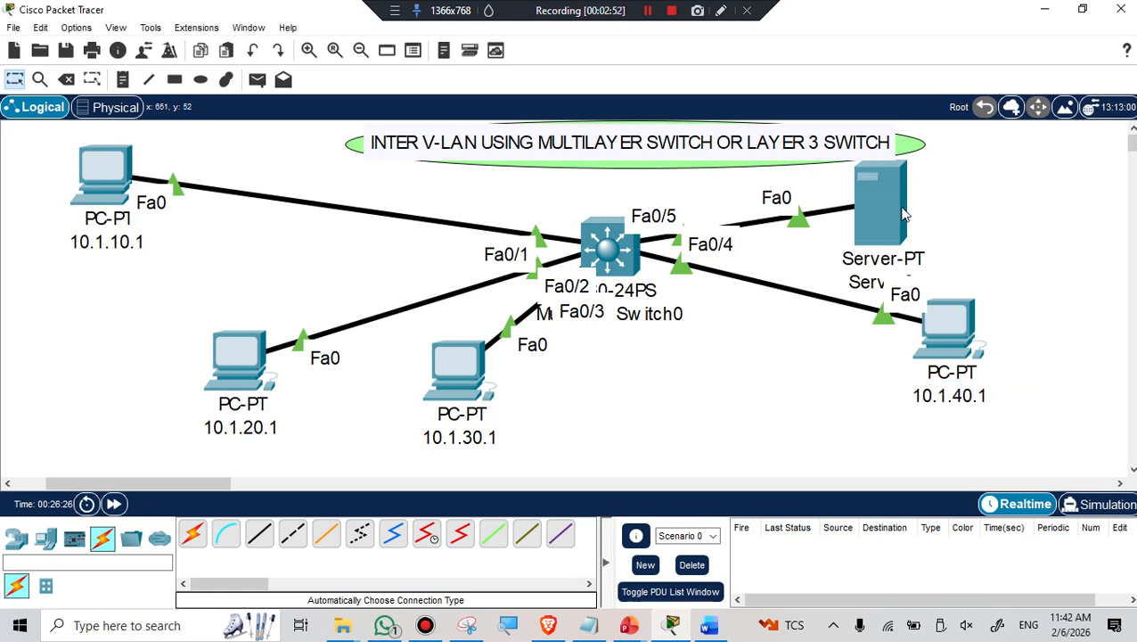
# Move the server further right, away from the switch, and rename it as 10.1.40.10
pyautogui.moveTo(902, 210); pyautogui.dragTo(1017, 192)
pyautogui.click(1037, 252)
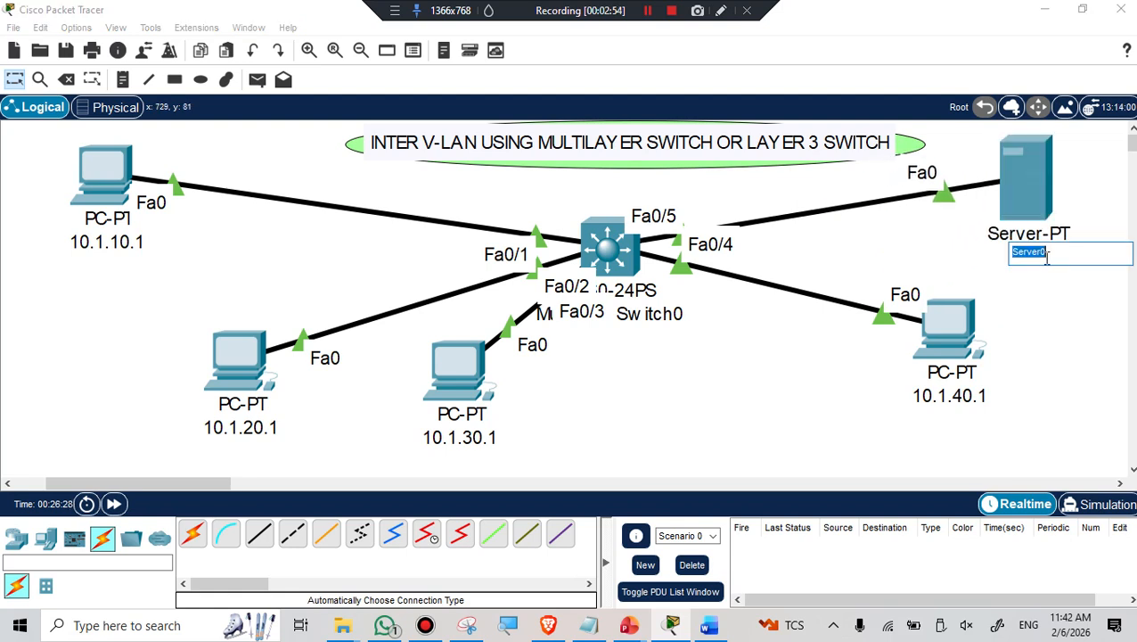
pyautogui.write('10.1.40.10')
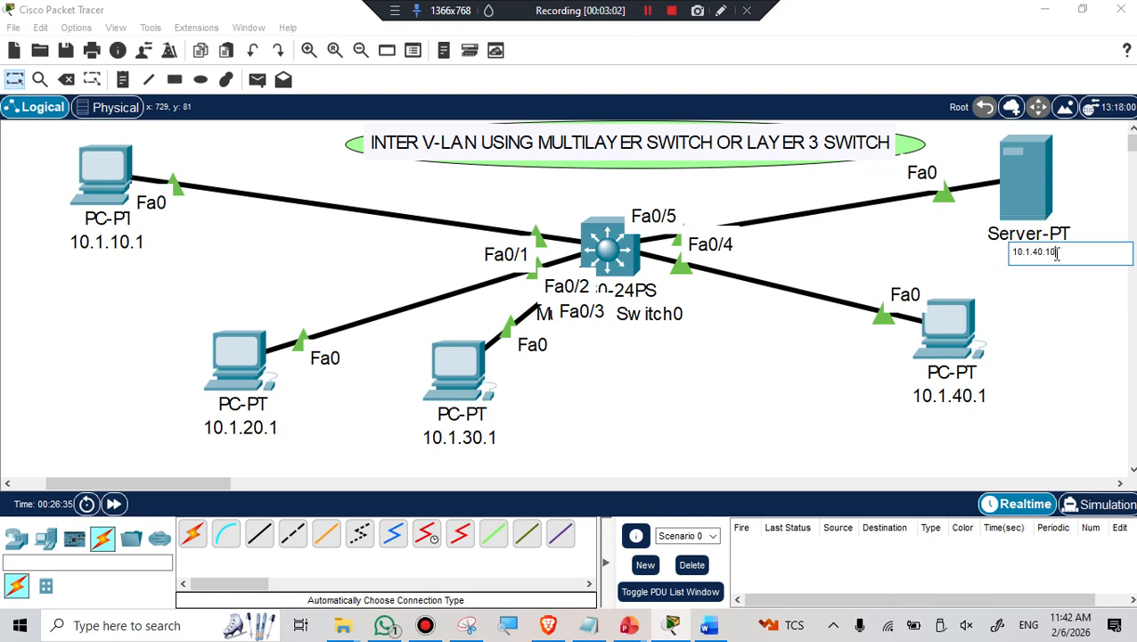
pyautogui.click(1064, 332)
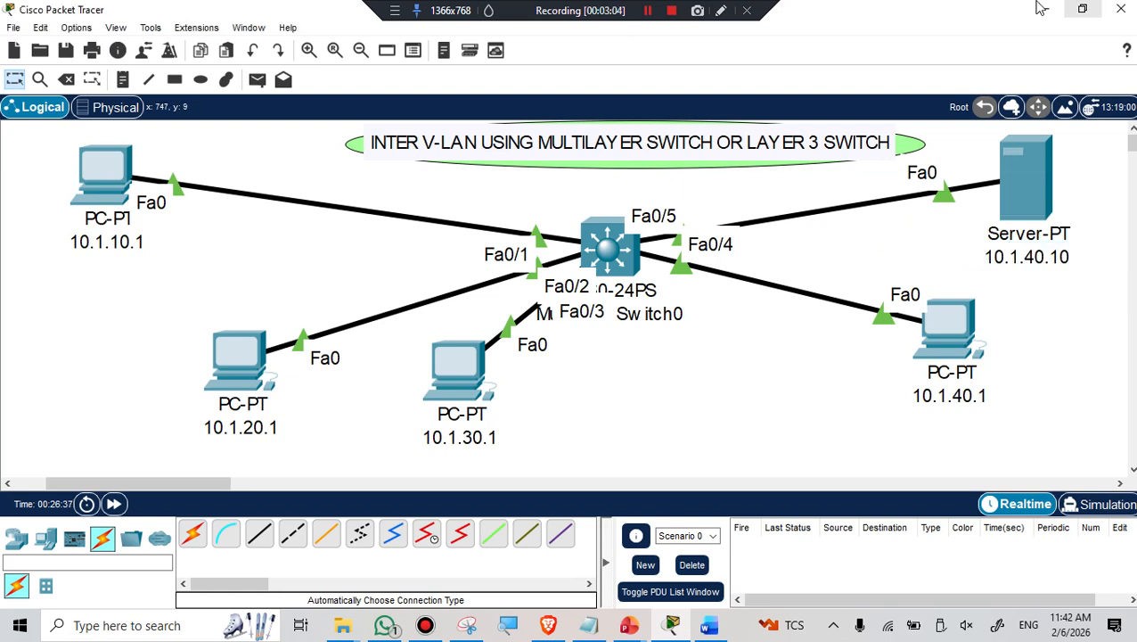
# Add a two-line note reading "VLAN 10" and "ADMIN" below the 10.1.10.1 PC
pyautogui.click(124, 79)
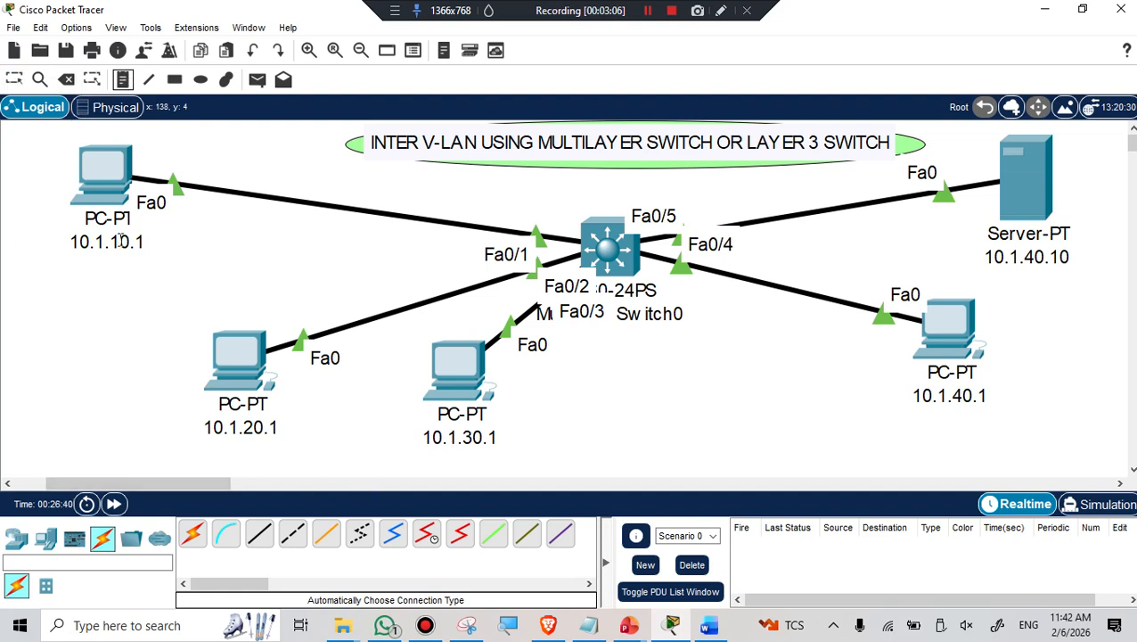
pyautogui.click(60, 275)
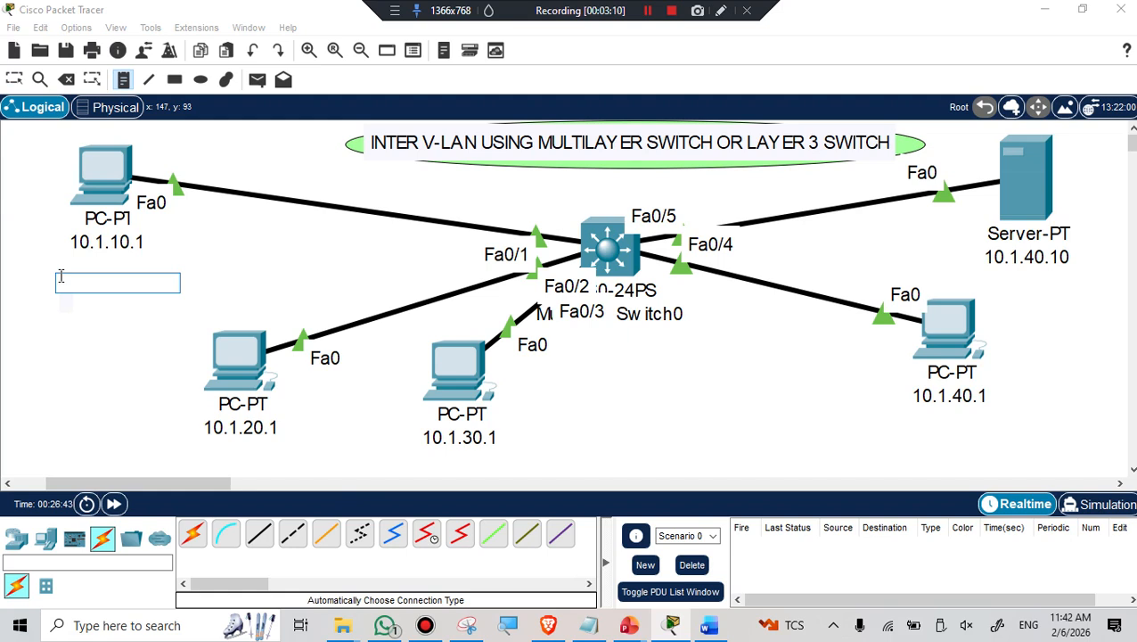
pyautogui.write('VLAN ')
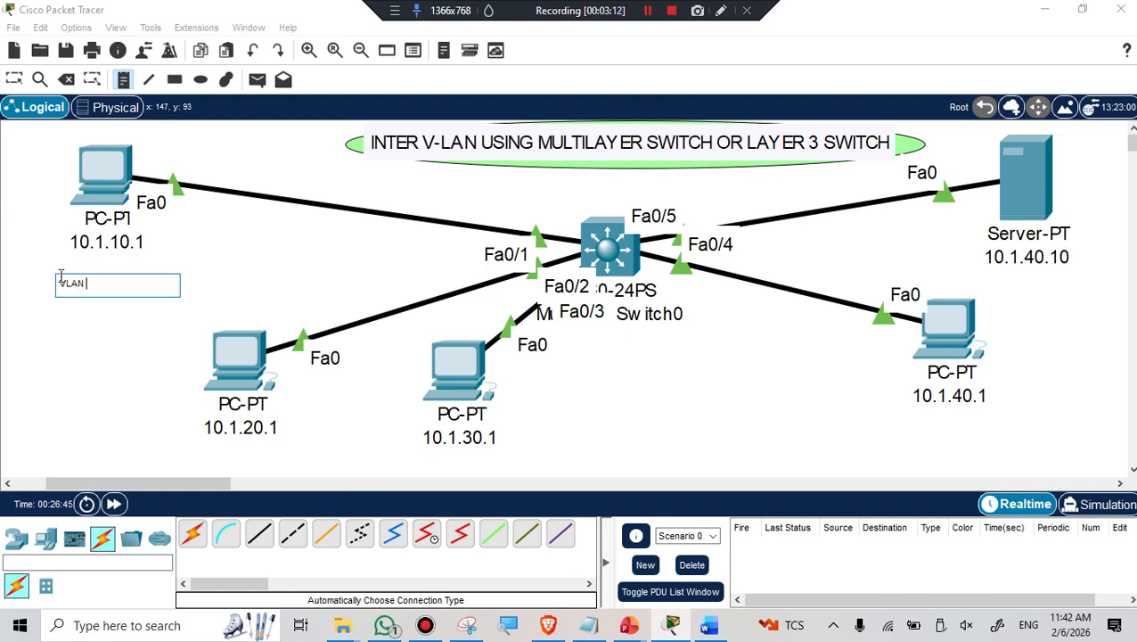
pyautogui.write('10')
pyautogui.press('Return')
pyautogui.write('ADMIN')
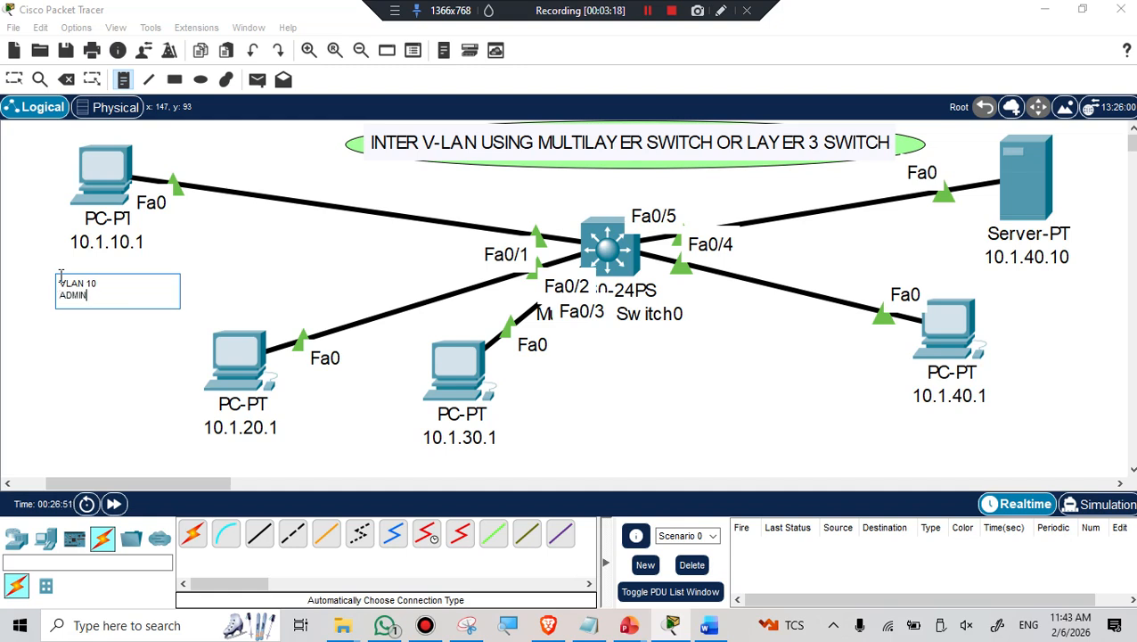
# Add a two-line note reading "VLAN 20" and "ACCOUNTS" beside the 10.1.20.1 PC
pyautogui.click(75, 376)
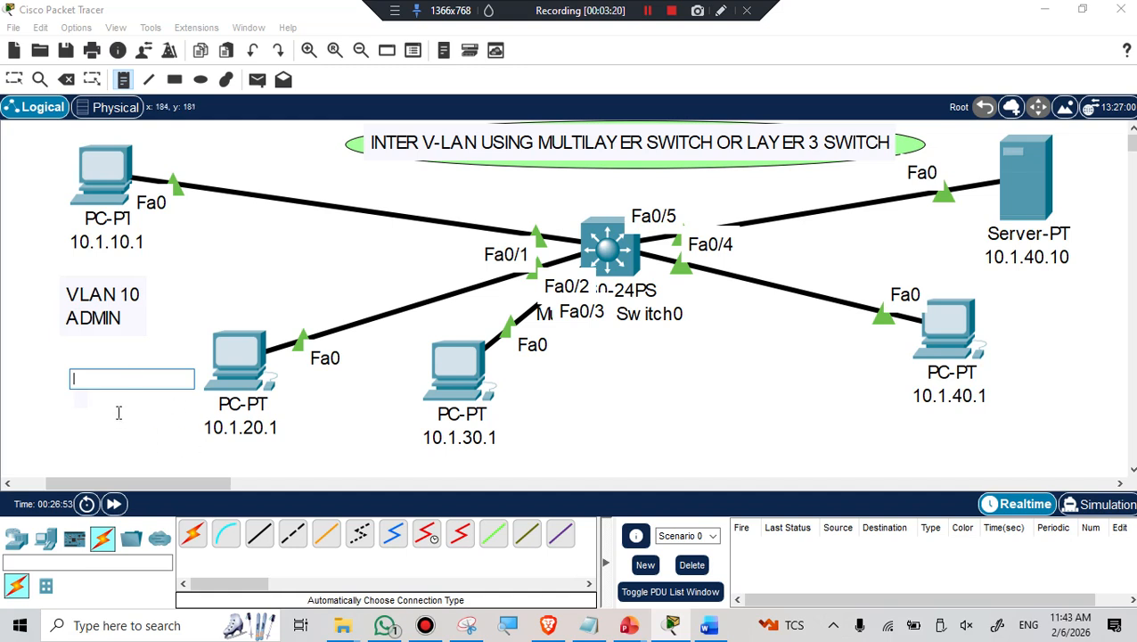
pyautogui.write('VLAN 20')
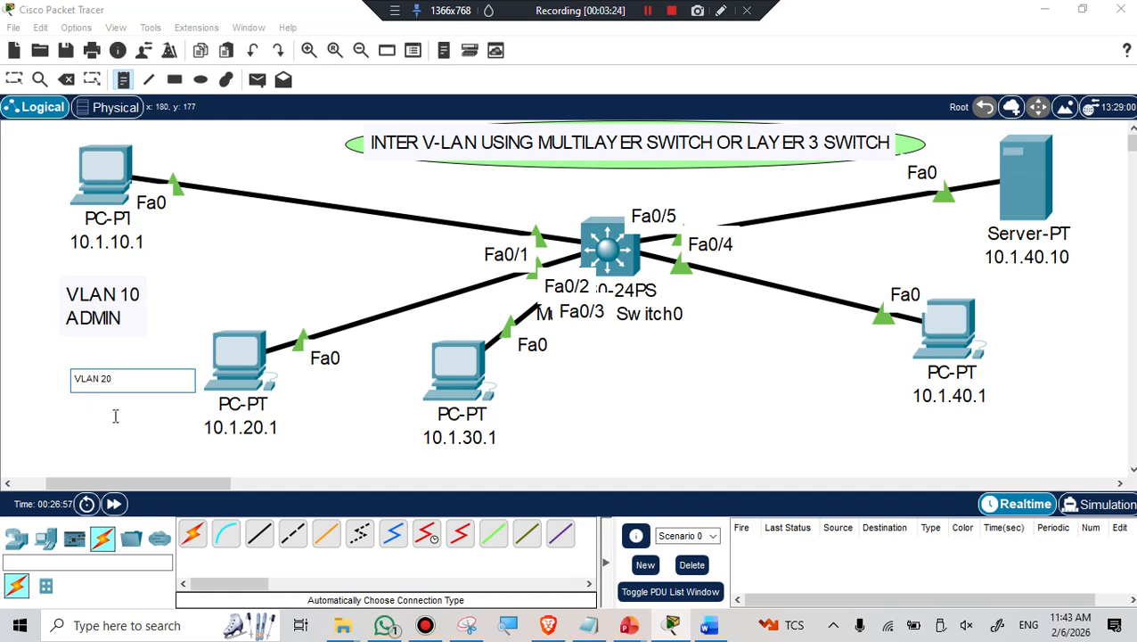
pyautogui.press('Return')
pyautogui.write('ACCOUNTS')
# Add a two-line note reading "VLAN 30" and "HR" beside the 10.1.30.1 PC
pyautogui.click(304, 401)
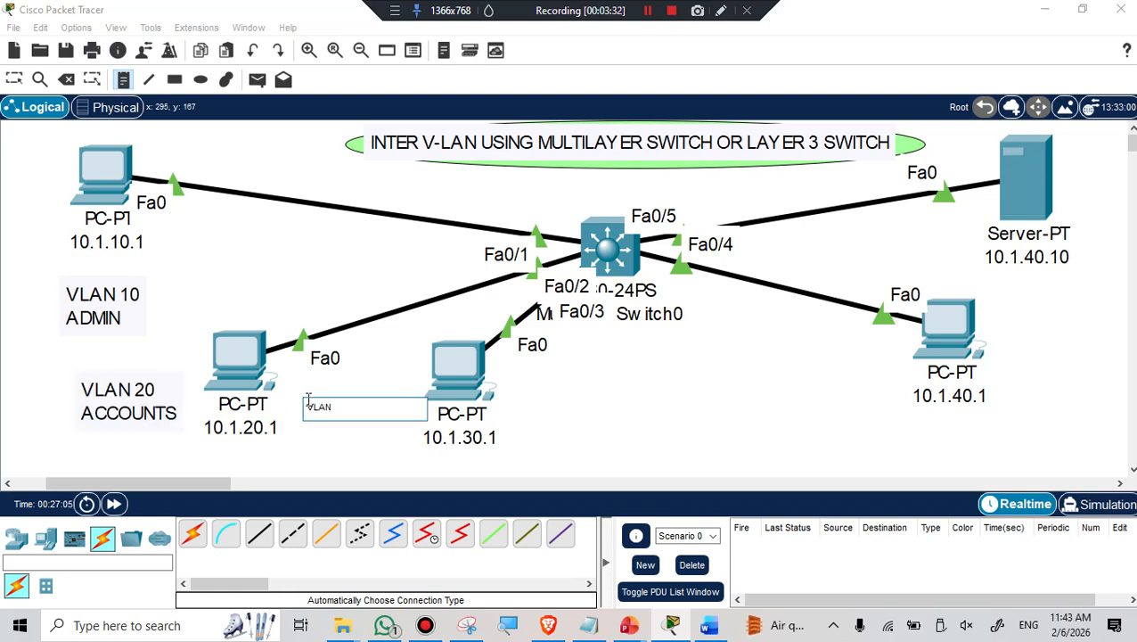
pyautogui.write('VLAN 30')
pyautogui.press('Return')
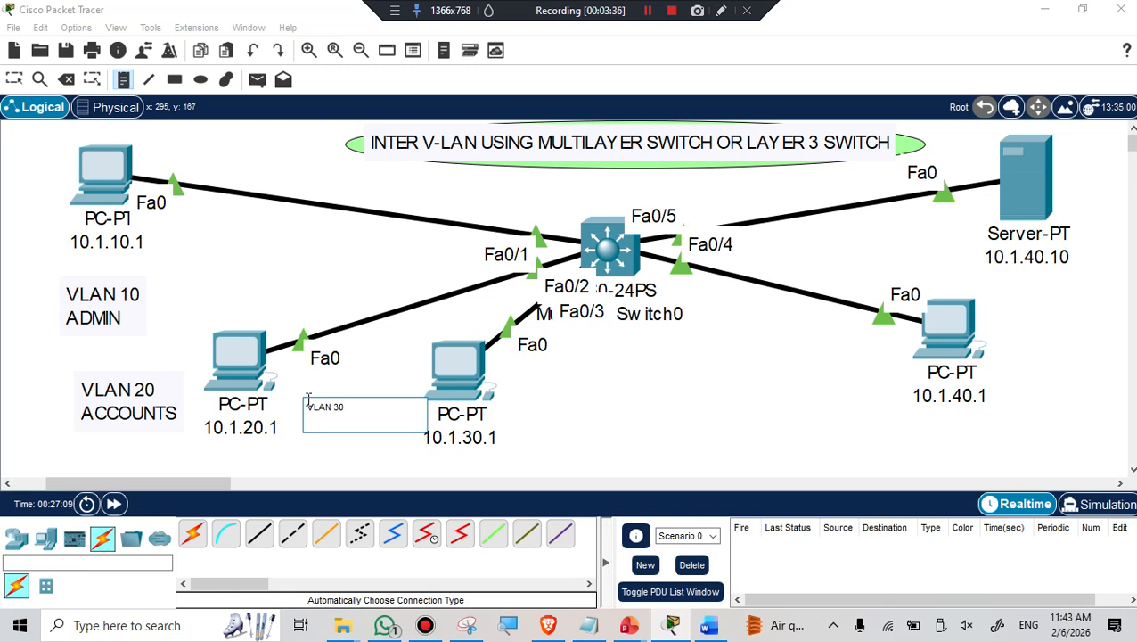
pyautogui.write('HR')
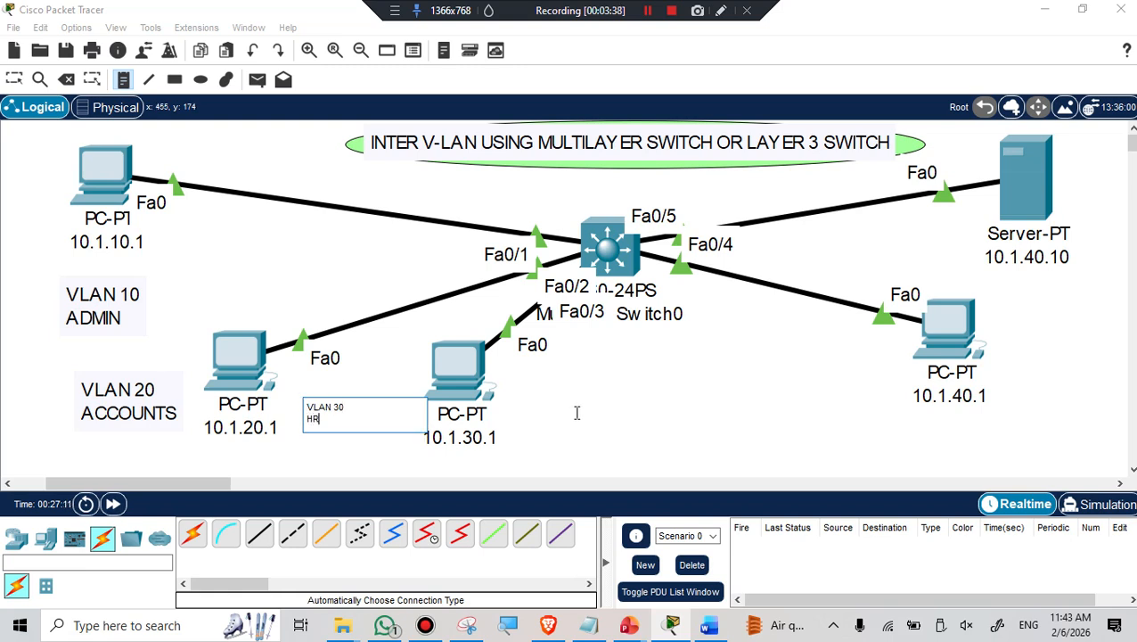
pyautogui.click(580, 410)
# Add a note reading "VLAN 40" and "IT" beside the 10.1.40.1 PC and leave note placement
pyautogui.click(811, 365)
pyautogui.write('VLAN 4')
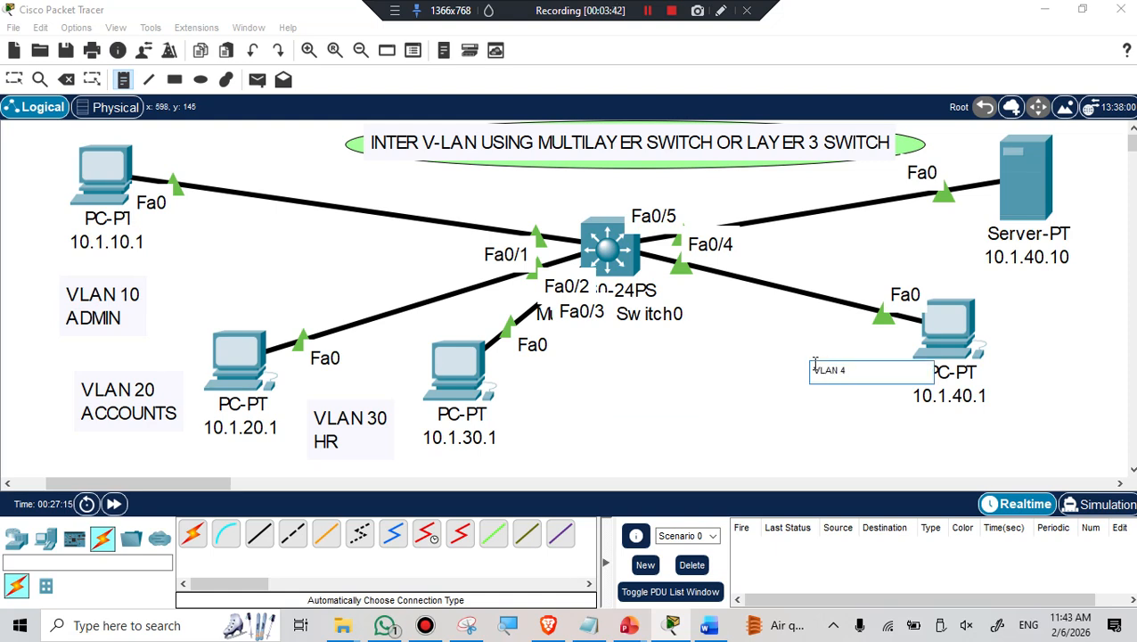
pyautogui.write('0')
pyautogui.press('Return')
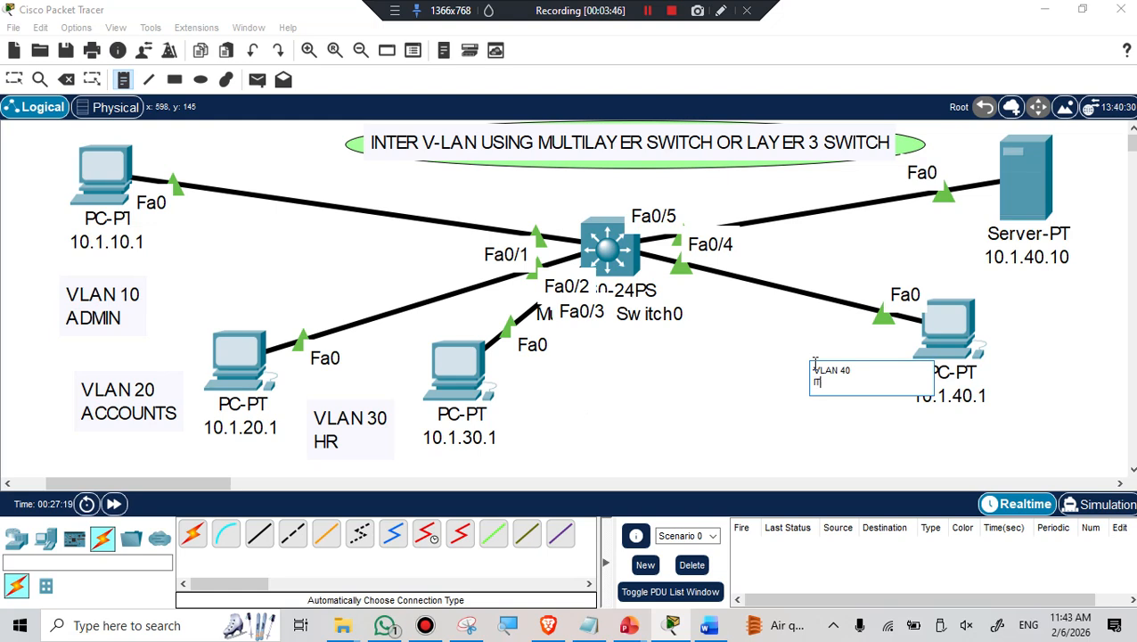
pyautogui.write('IT')
pyautogui.press('Return')
pyautogui.click(767, 413)
pyautogui.press('Escape')
# Move the VLAN 10, VLAN 20, VLAN 30 and VLAN 40 notes close beside their respective PCs, clear of the device icons
pyautogui.moveTo(100, 306); pyautogui.dragTo(219, 238)
pyautogui.moveTo(139, 403); pyautogui.dragTo(148, 361)
pyautogui.moveTo(341, 435); pyautogui.dragTo(562, 379)
pyautogui.moveTo(867, 384); pyautogui.dragTo(1056, 323)
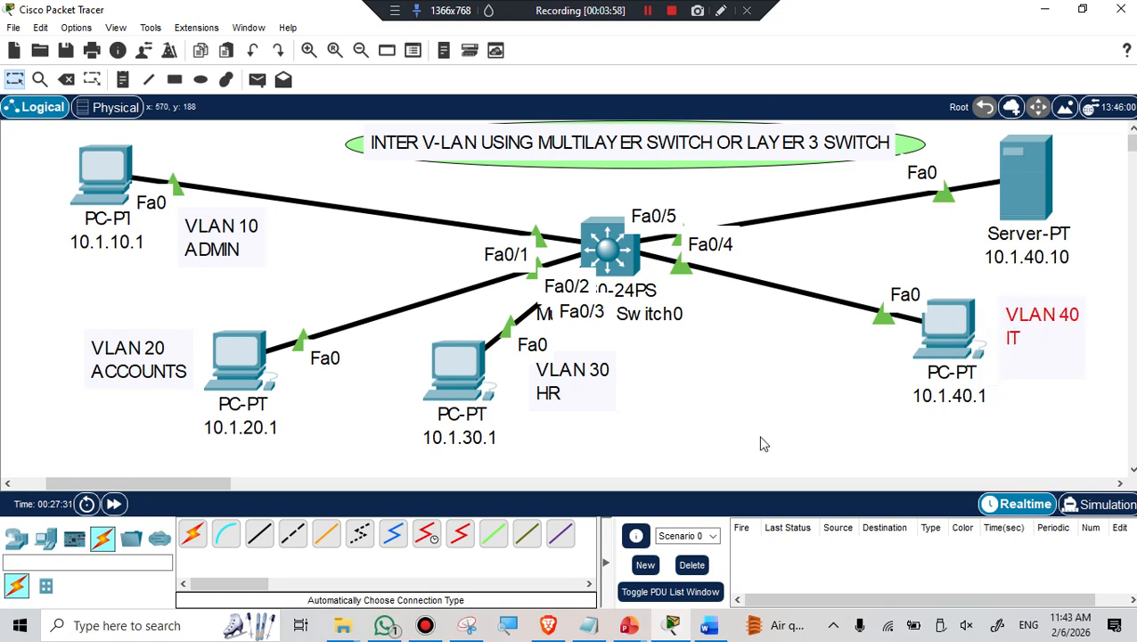
pyautogui.click(766, 407)
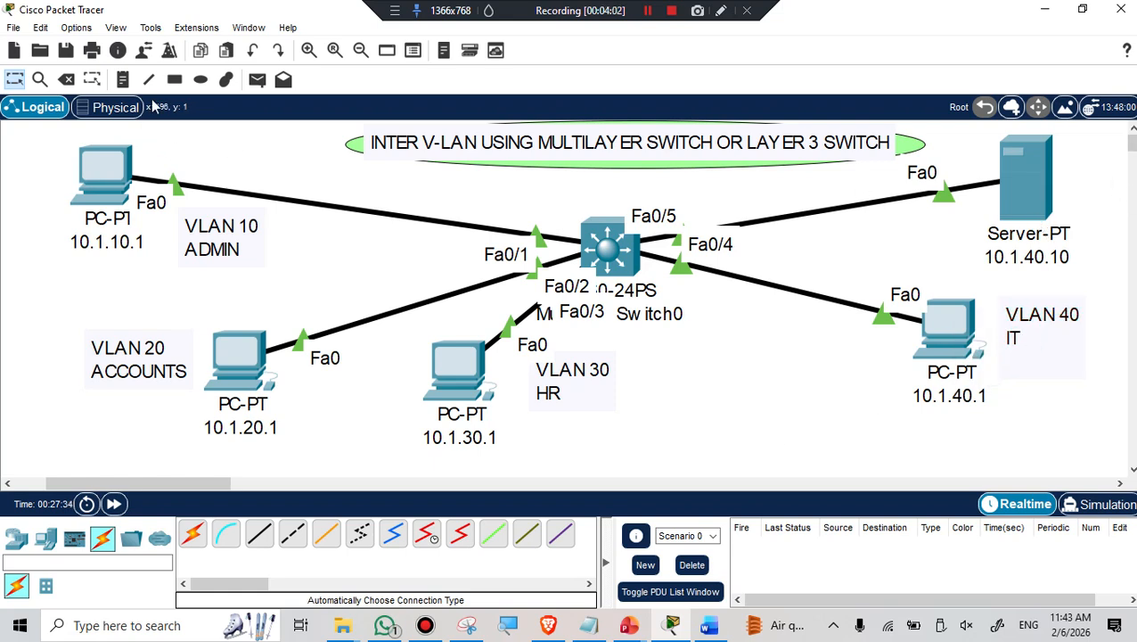
# Add a note reading "WEB SERVER" and move it onto the upper part of the server icon
pyautogui.click(126, 81)
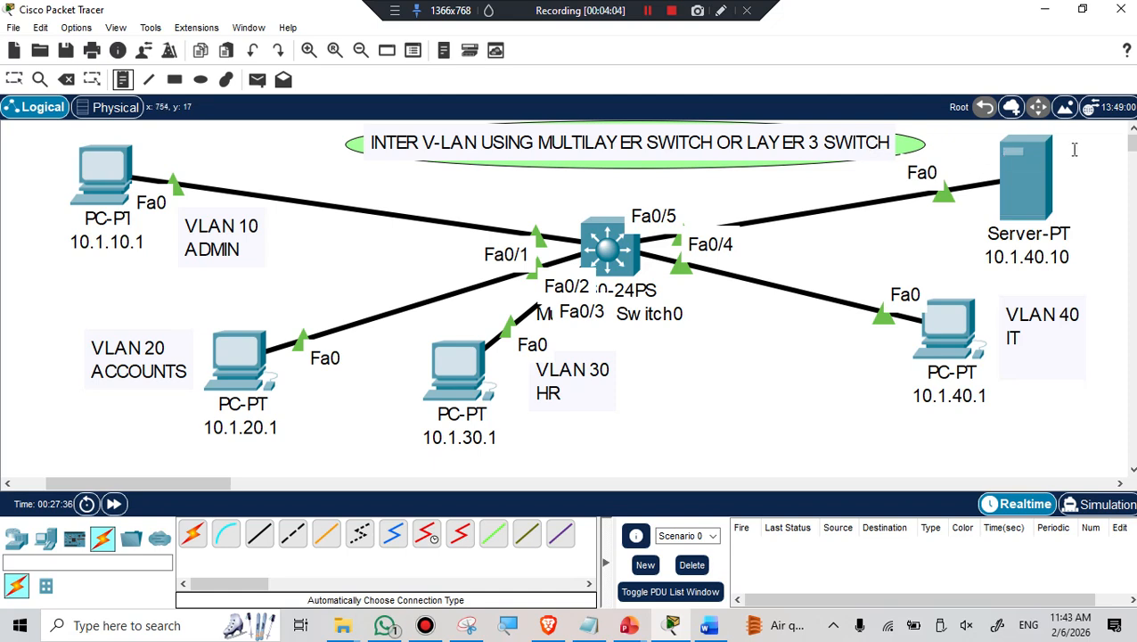
pyautogui.click(889, 215)
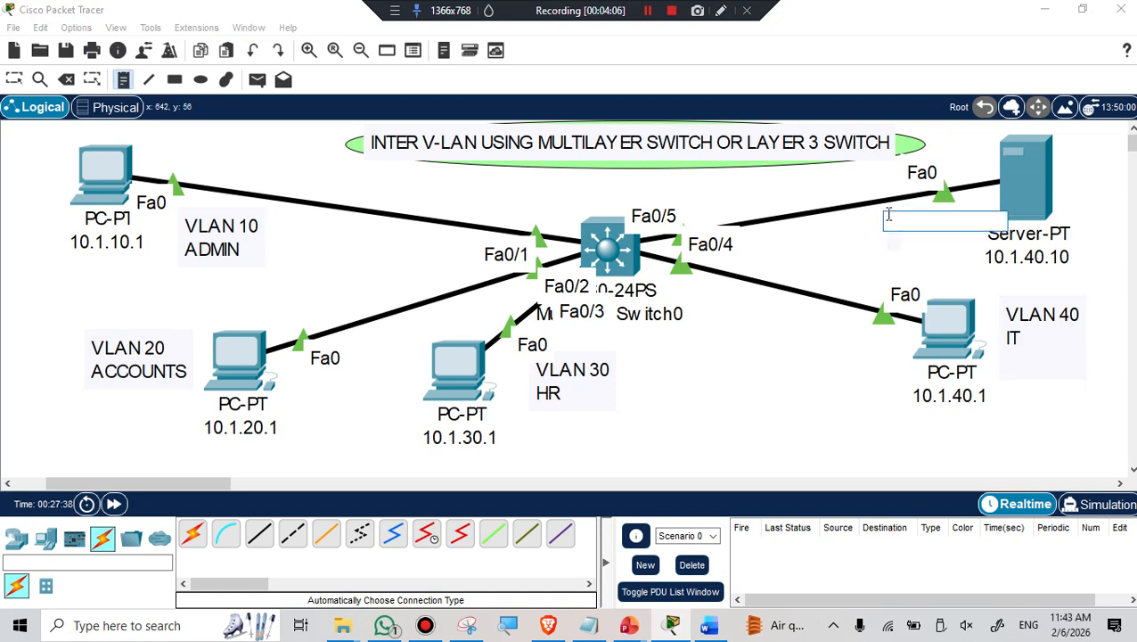
pyautogui.write('WEB SERVER')
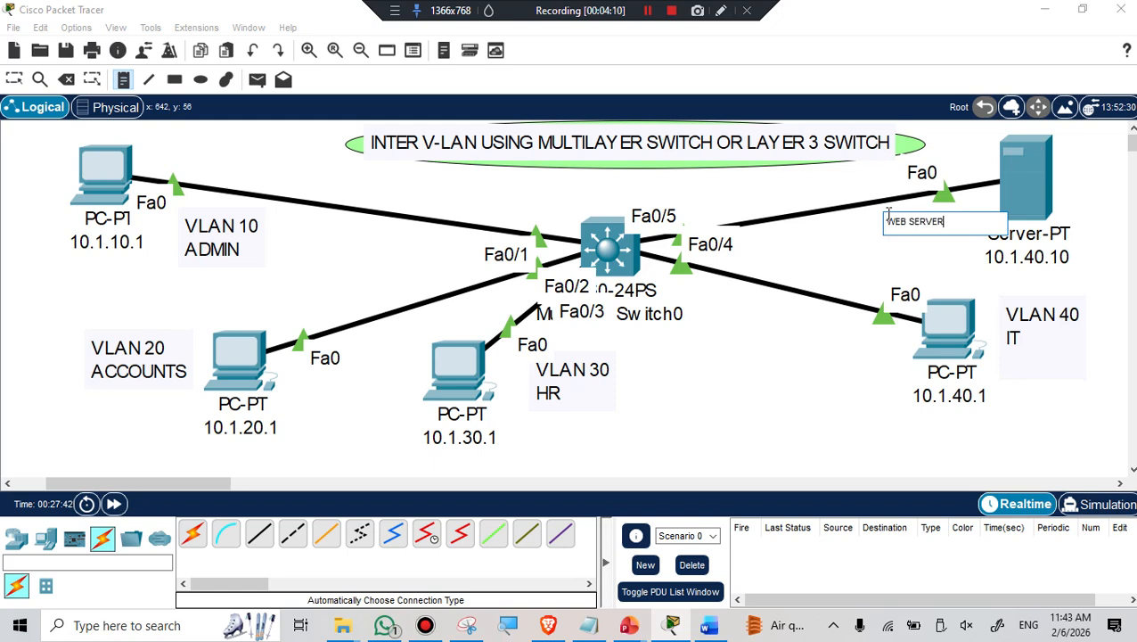
pyautogui.click(868, 260)
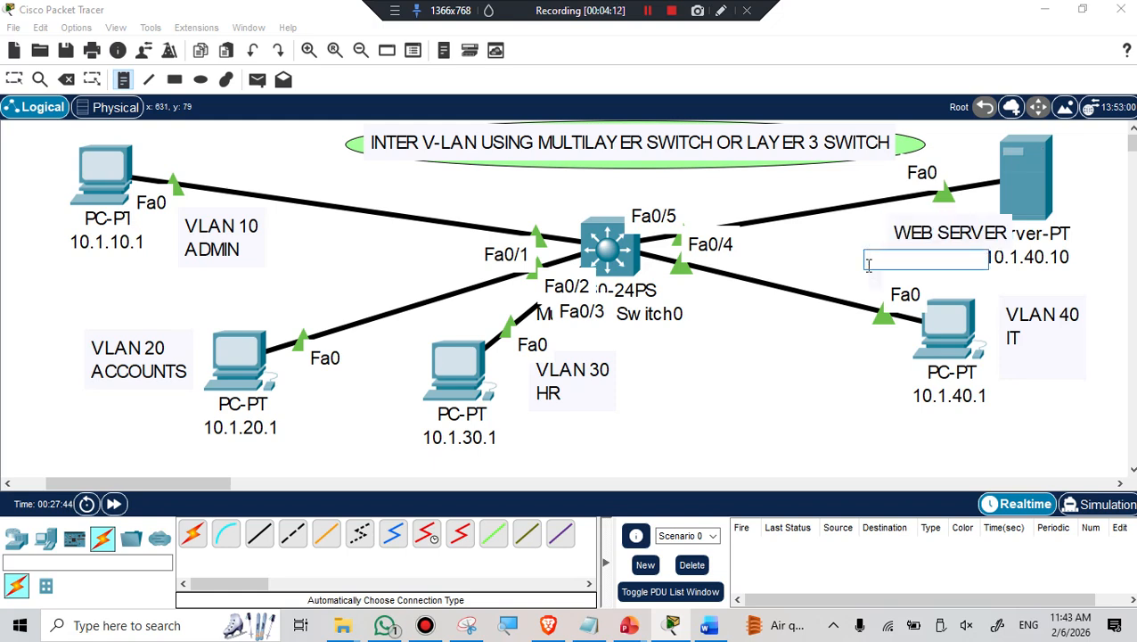
pyautogui.press('Escape')
pyautogui.moveTo(952, 237); pyautogui.dragTo(1052, 175)
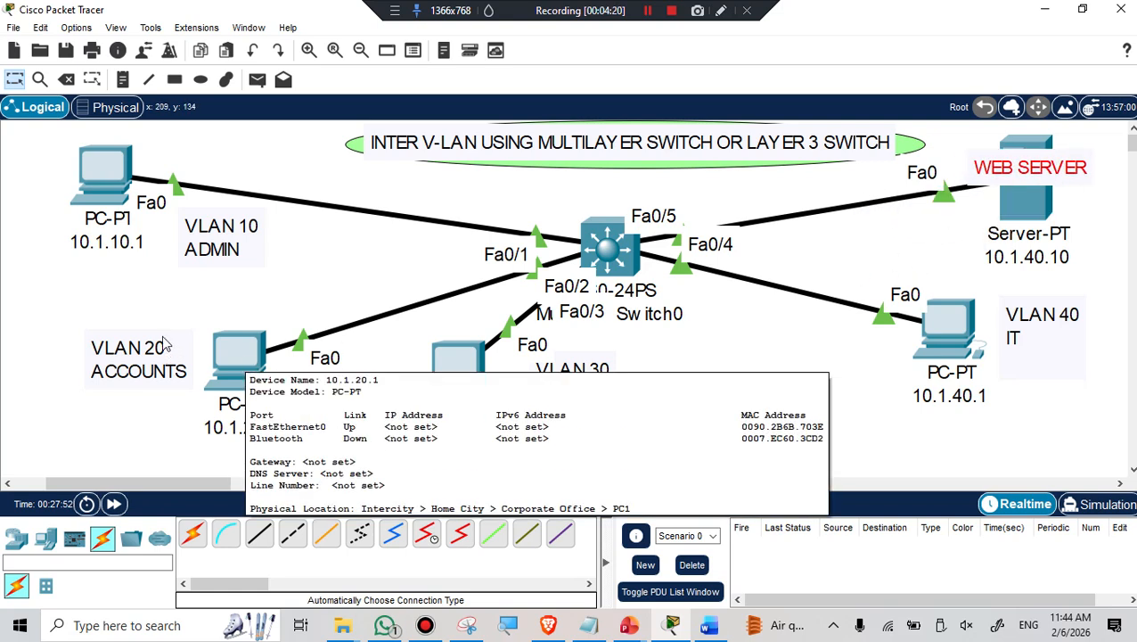
# Reposition the VLAN 10 ADMIN note to the upper right of the 10.1.10.1 PC, above its link
pyautogui.moveTo(234, 239); pyautogui.dragTo(125, 175)
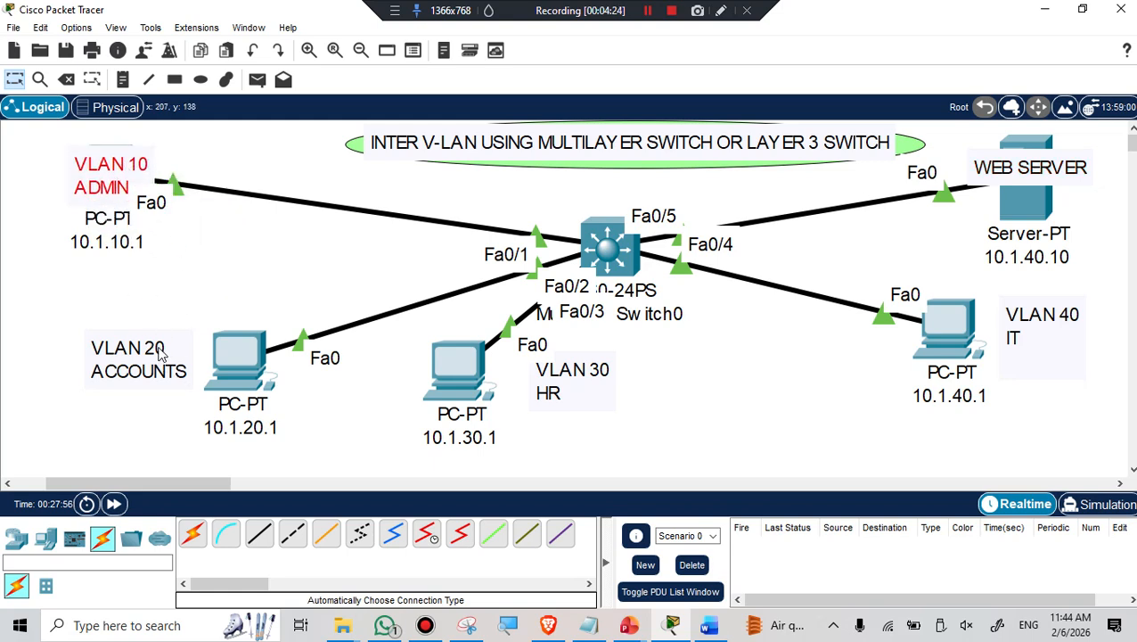
pyautogui.moveTo(122, 177); pyautogui.dragTo(47, 178)
pyautogui.click(191, 296)
pyautogui.moveTo(42, 153); pyautogui.dragTo(194, 153)
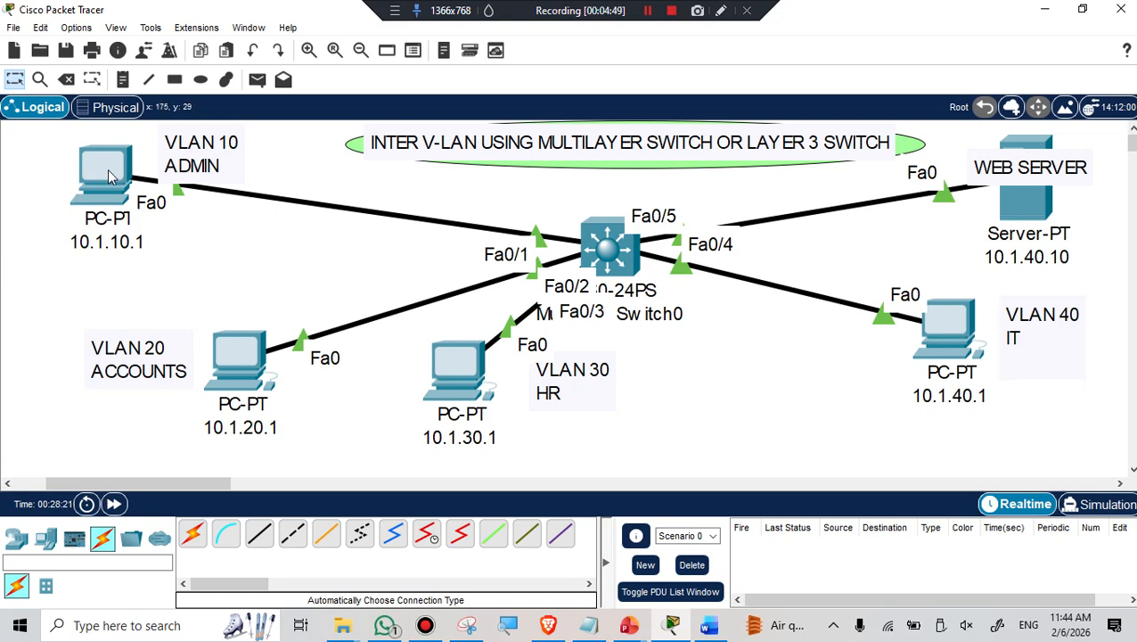
# Give the VLAN 10 PC the static IPv4 address 10.1.10.1 with the default subnet mask 255.0.0.0, and close its window
pyautogui.click(158, 237)
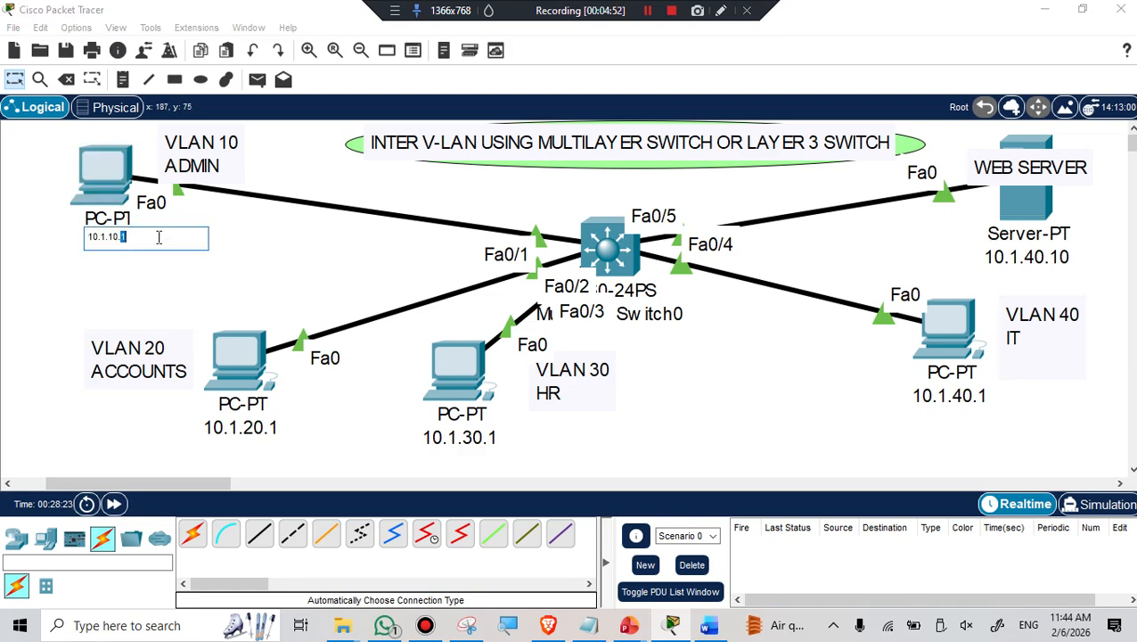
pyautogui.moveTo(159, 237); pyautogui.dragTo(73, 237)
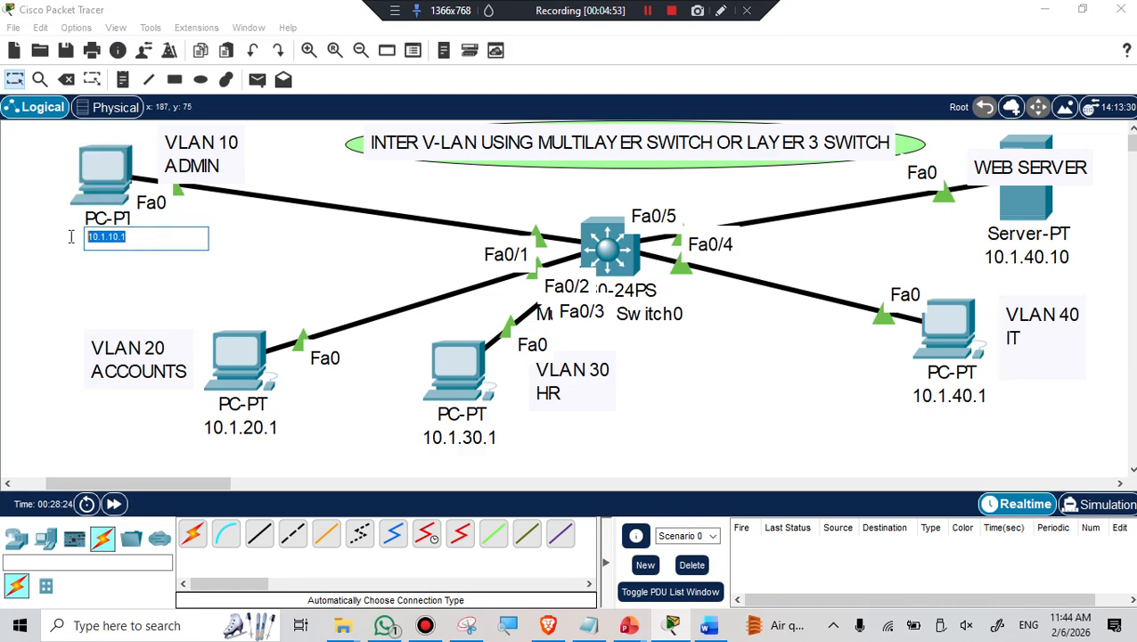
pyautogui.click(103, 183)
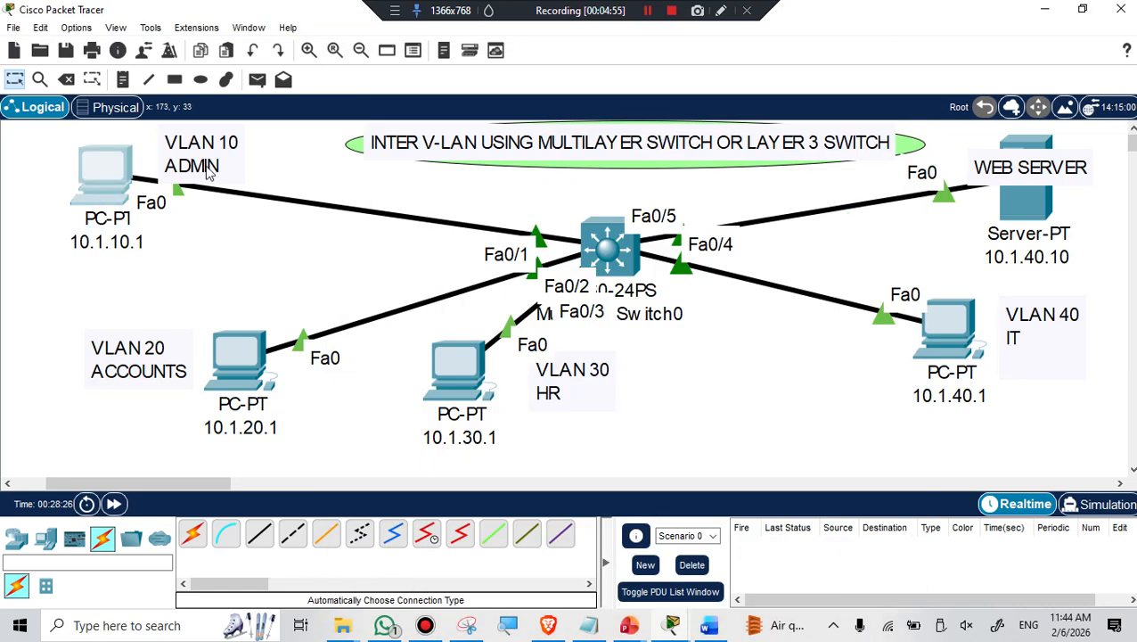
pyautogui.click(104, 182)
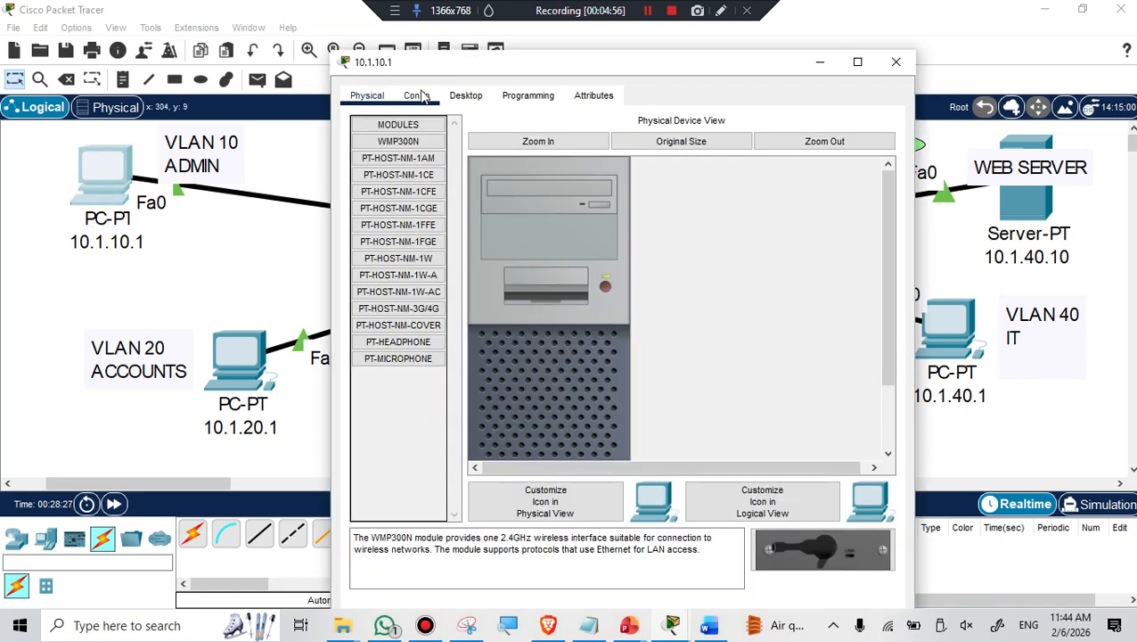
pyautogui.click(465, 96)
pyautogui.click(397, 155)
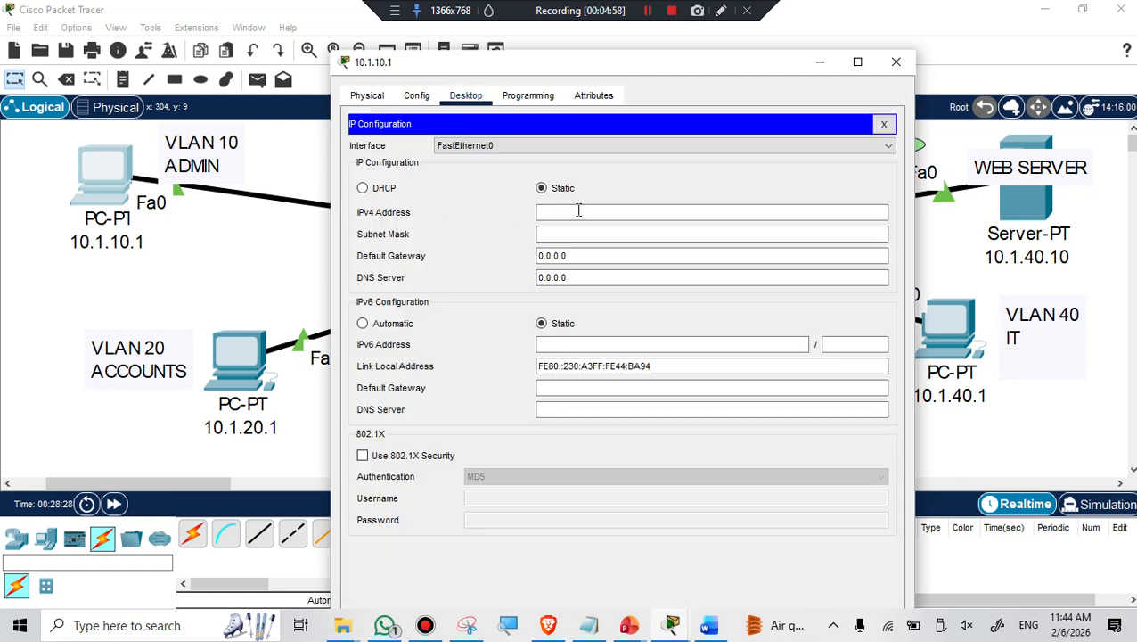
pyautogui.write('10.1.10.1')
pyautogui.click(569, 235)
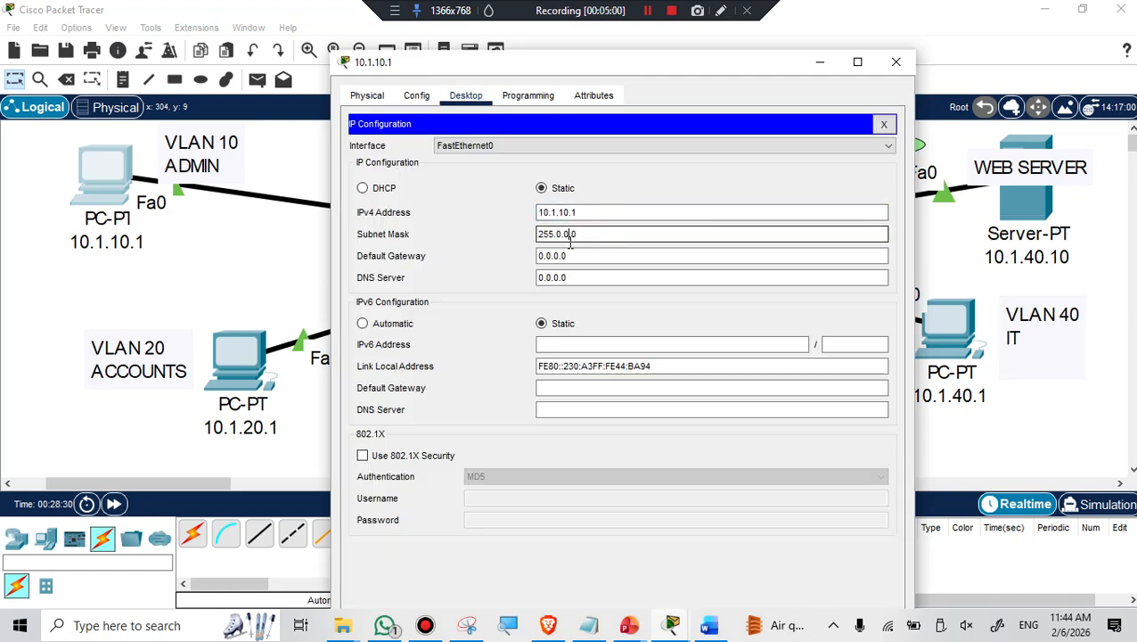
pyautogui.click(894, 64)
# Give the VLAN 20 PC the static IPv4 address 10.1.20.1 with the default subnet mask 255.0.0.0, and close its window
pyautogui.click(250, 428)
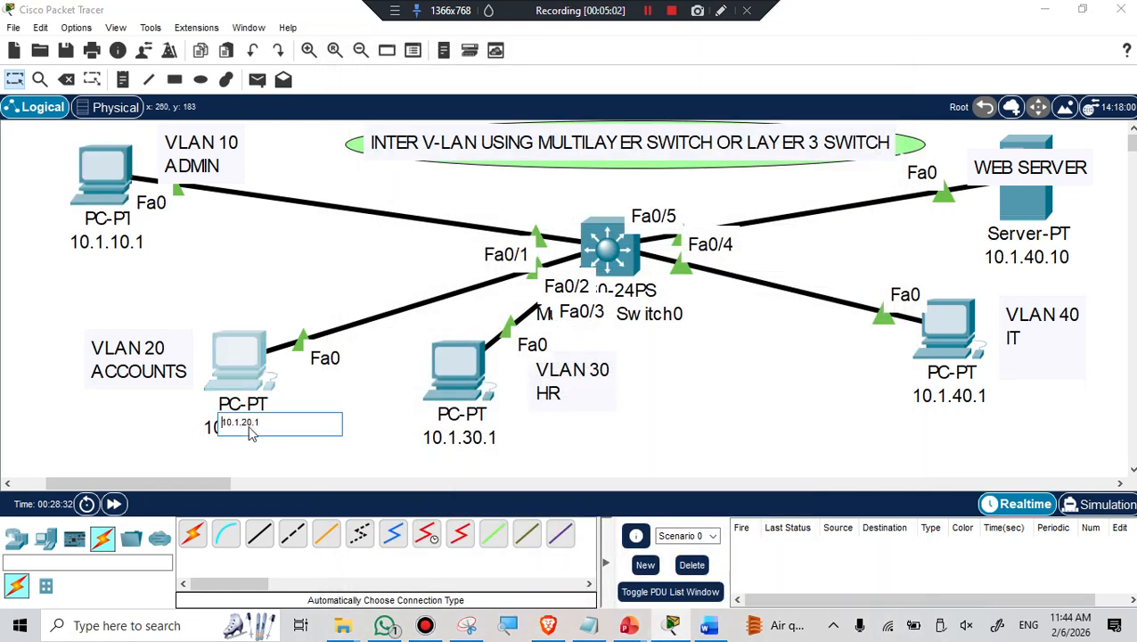
pyautogui.moveTo(282, 420); pyautogui.dragTo(189, 422)
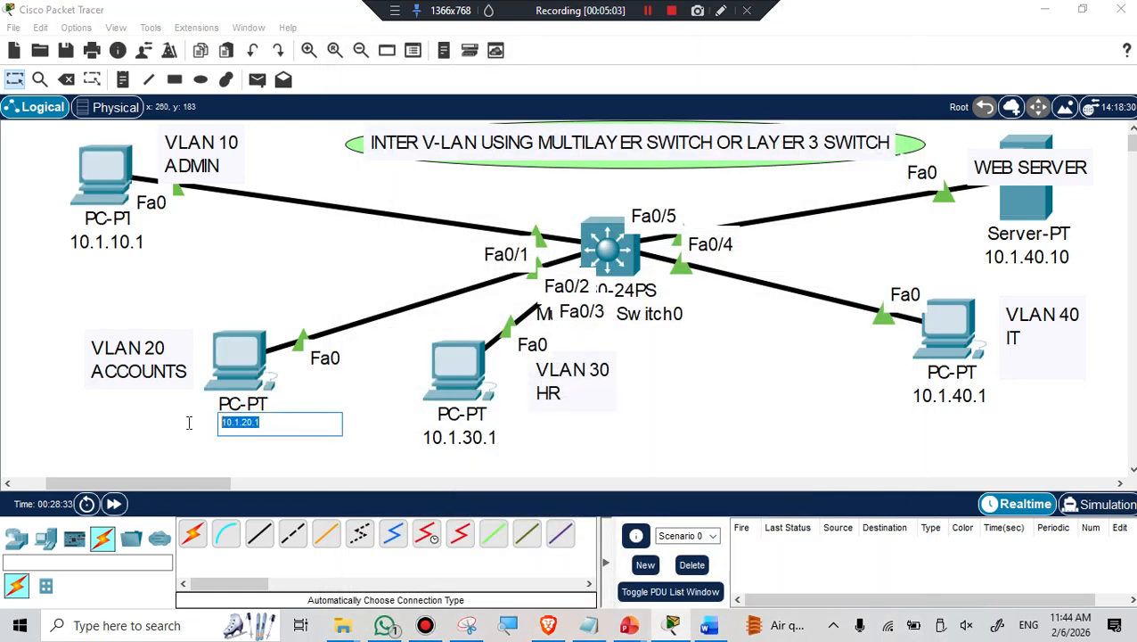
pyautogui.click(233, 350)
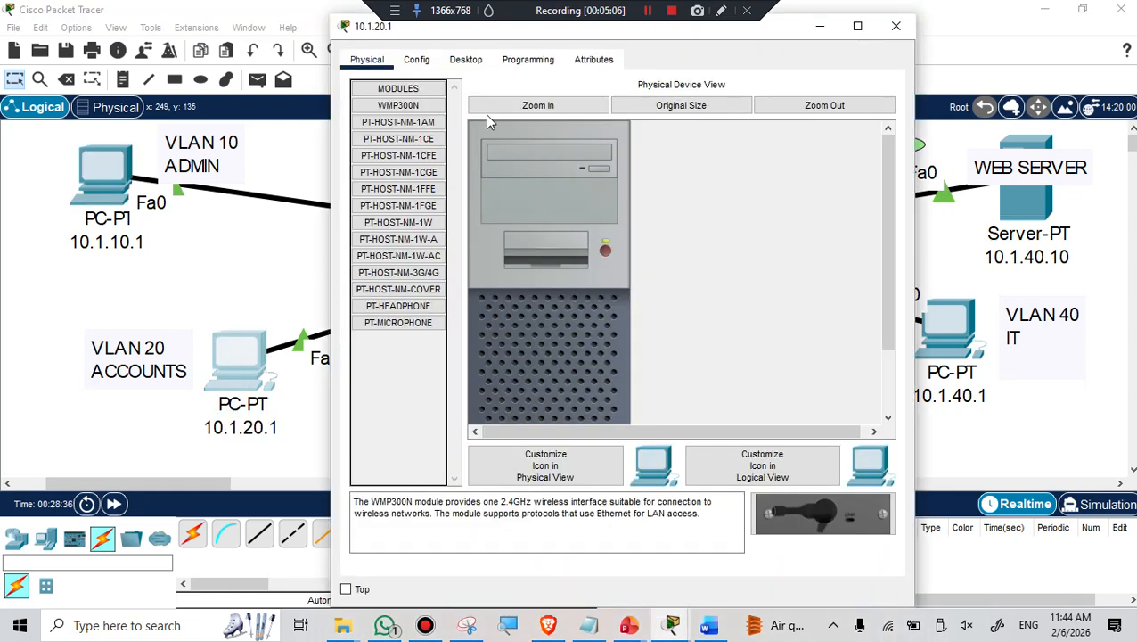
pyautogui.click(465, 61)
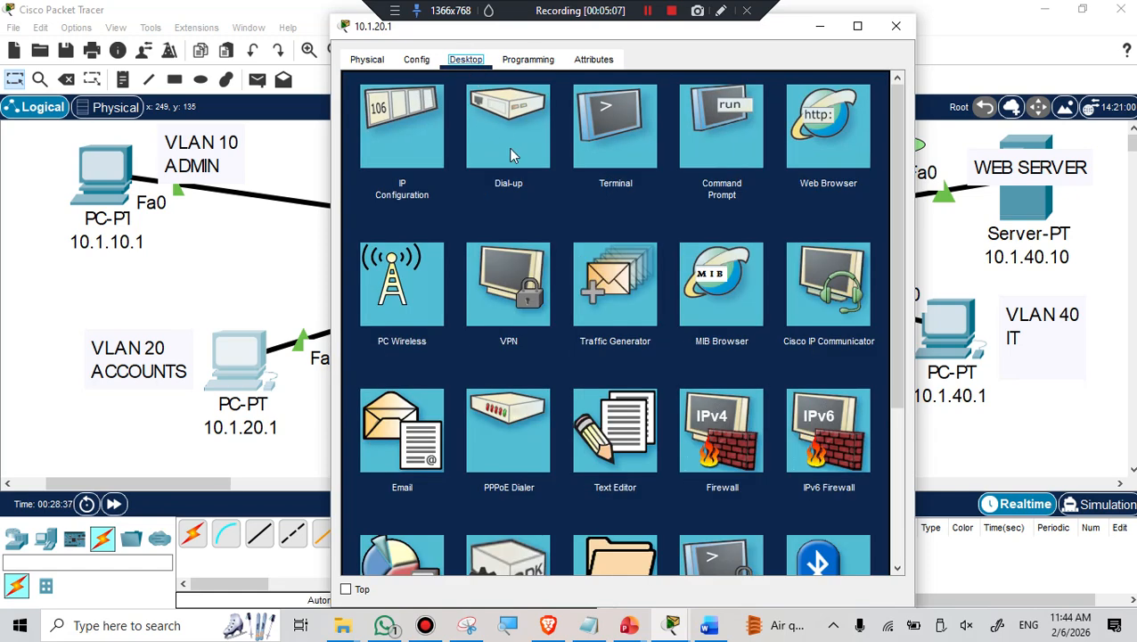
pyautogui.click(409, 154)
pyautogui.click(552, 178)
pyautogui.write('10.1.20.1')
pyautogui.click(556, 198)
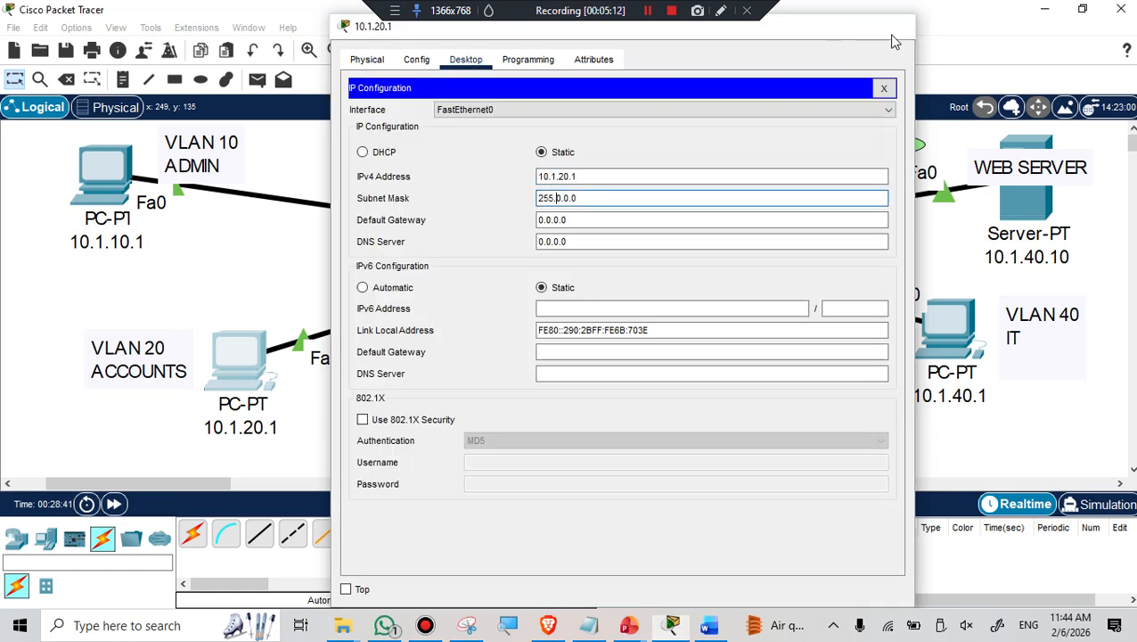
pyautogui.click(903, 33)
# Give the VLAN 30 PC the static IPv4 address 10.1.30.1 with the default subnet mask 255.0.0.0, and close its window
pyautogui.click(490, 432)
pyautogui.moveTo(510, 431); pyautogui.dragTo(423, 439)
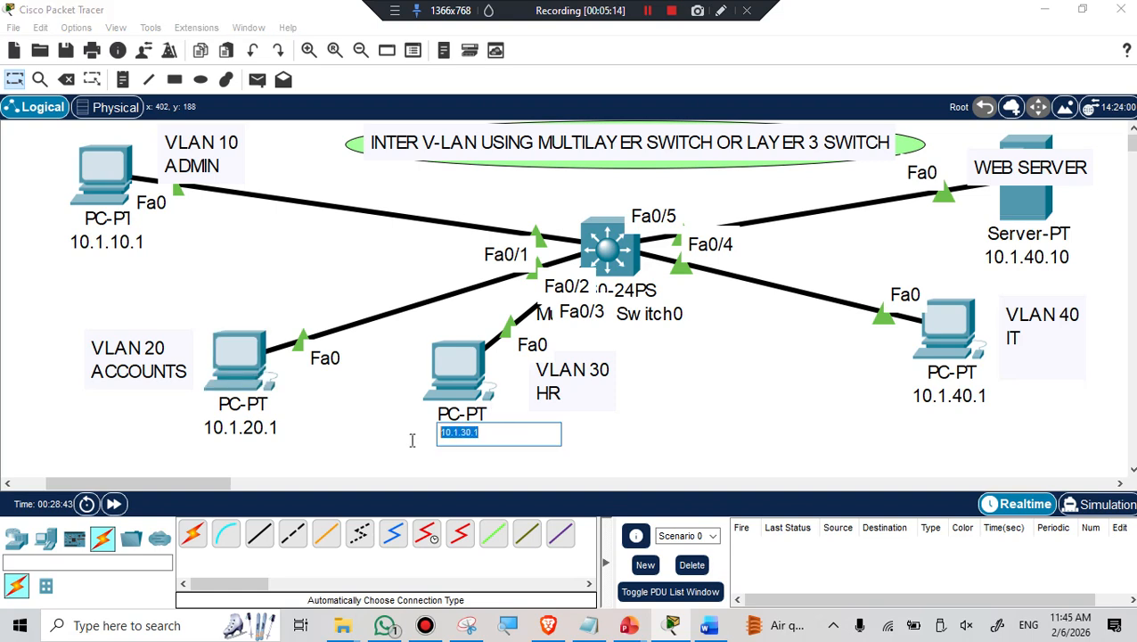
pyautogui.moveTo(494, 431); pyautogui.dragTo(427, 436)
pyautogui.hotkey('ctrl', 'c')
pyautogui.click(465, 356)
pyautogui.click(464, 355)
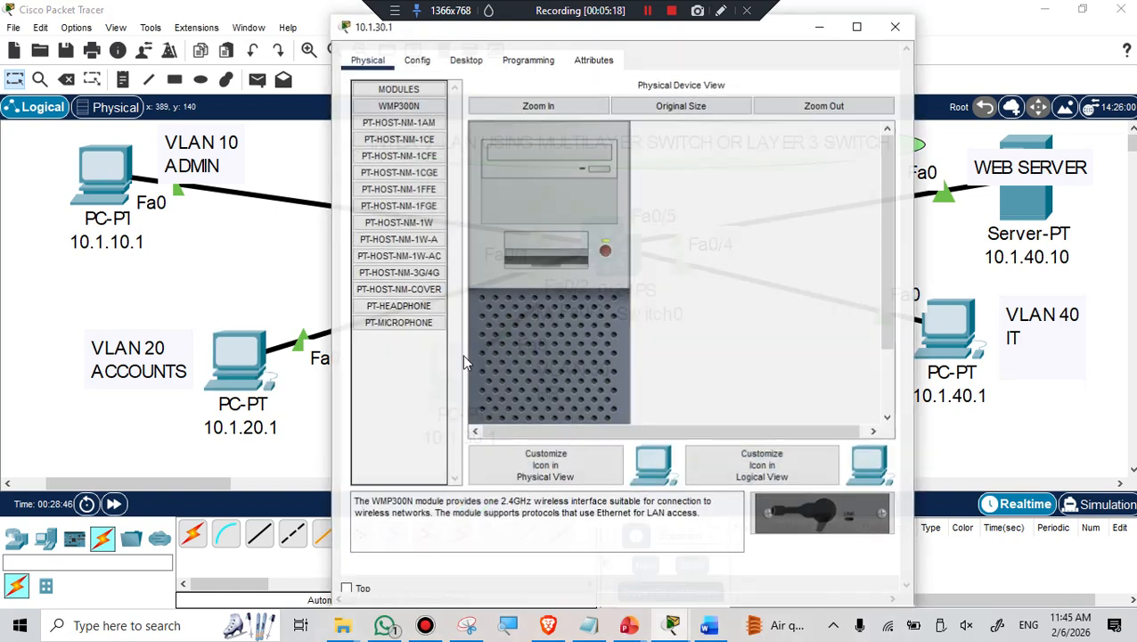
pyautogui.click(465, 59)
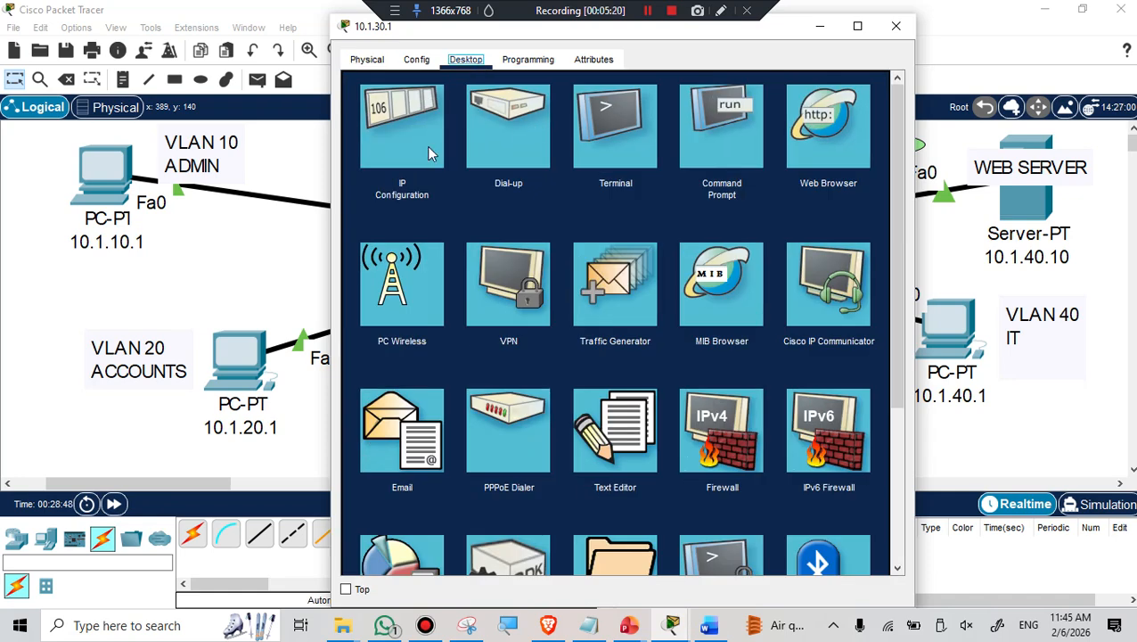
pyautogui.click(426, 145)
pyautogui.click(566, 178)
pyautogui.hotkey('ctrl', 'v')
pyautogui.click(566, 197)
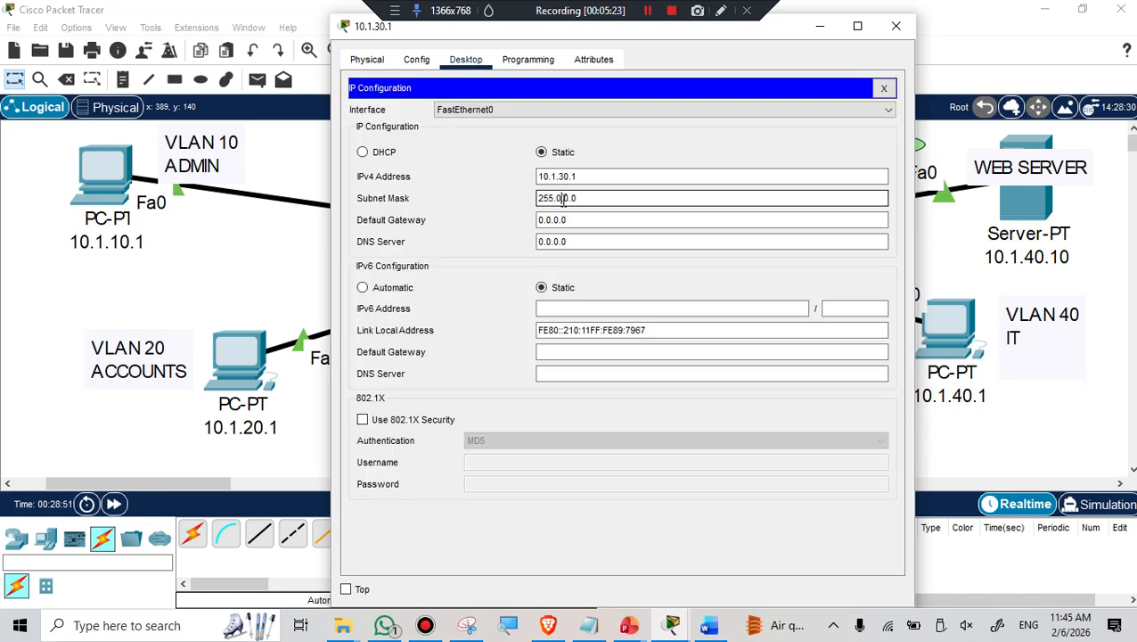
pyautogui.click(898, 27)
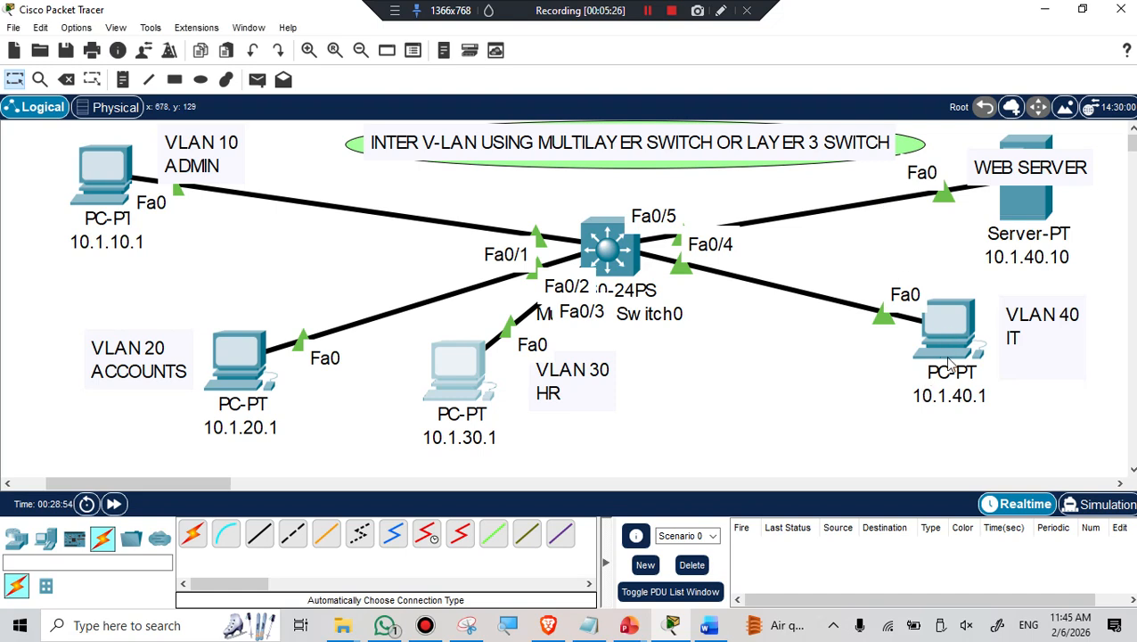
# Give the VLAN 40 PC the static IPv4 address 10.1.40.1 with the default subnet mask, and close its window
pyautogui.click(951, 395)
pyautogui.moveTo(995, 391); pyautogui.dragTo(918, 390)
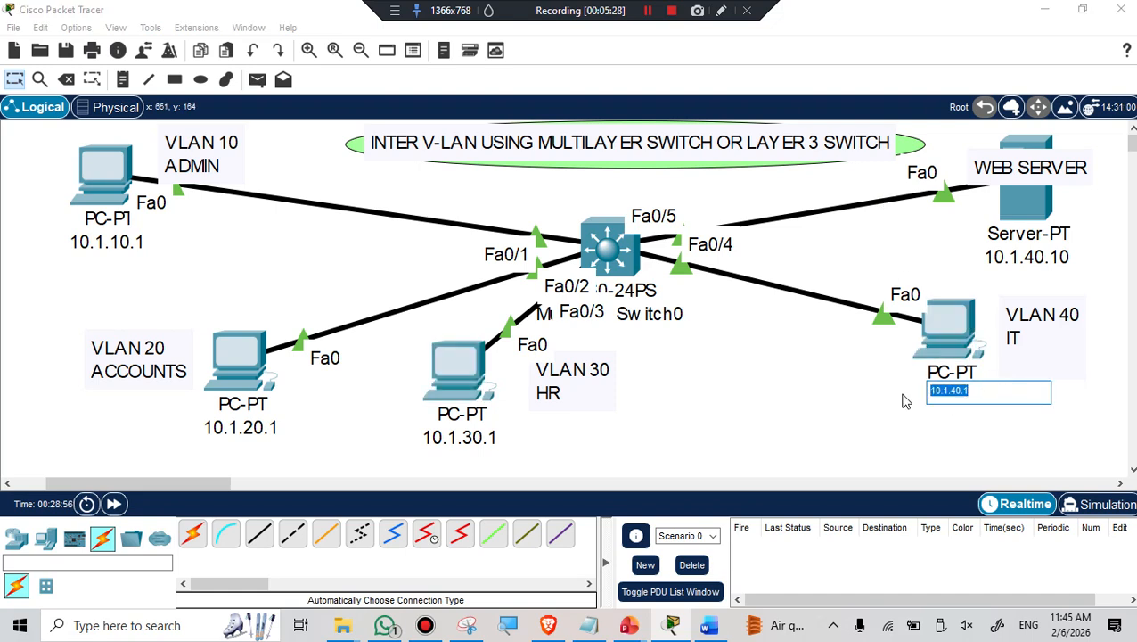
pyautogui.click(956, 317)
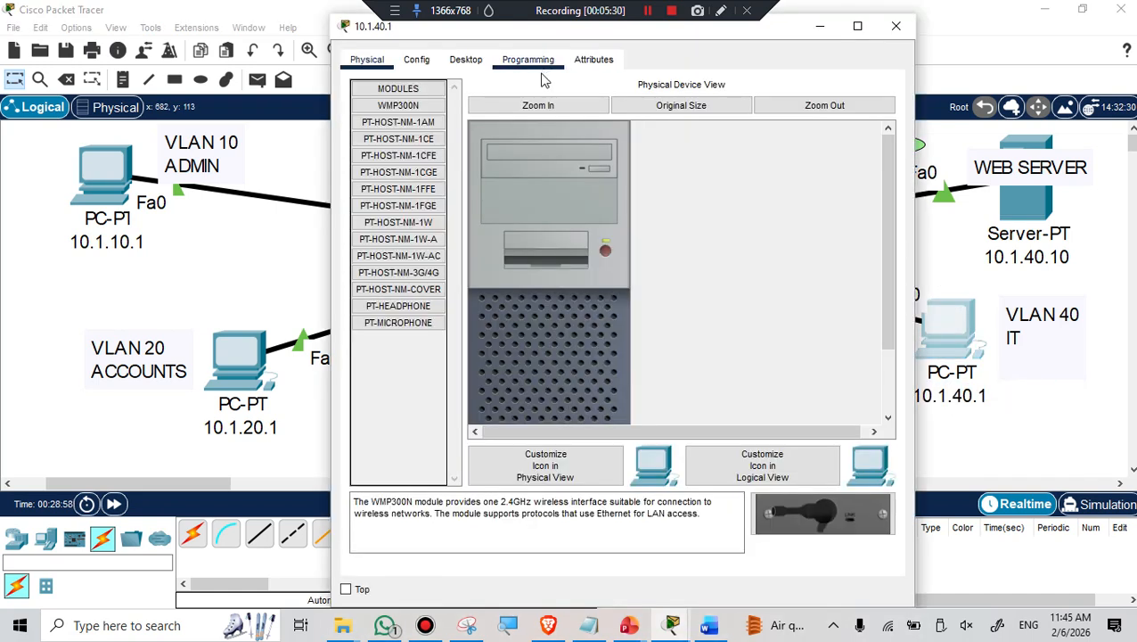
pyautogui.click(465, 59)
pyautogui.click(431, 128)
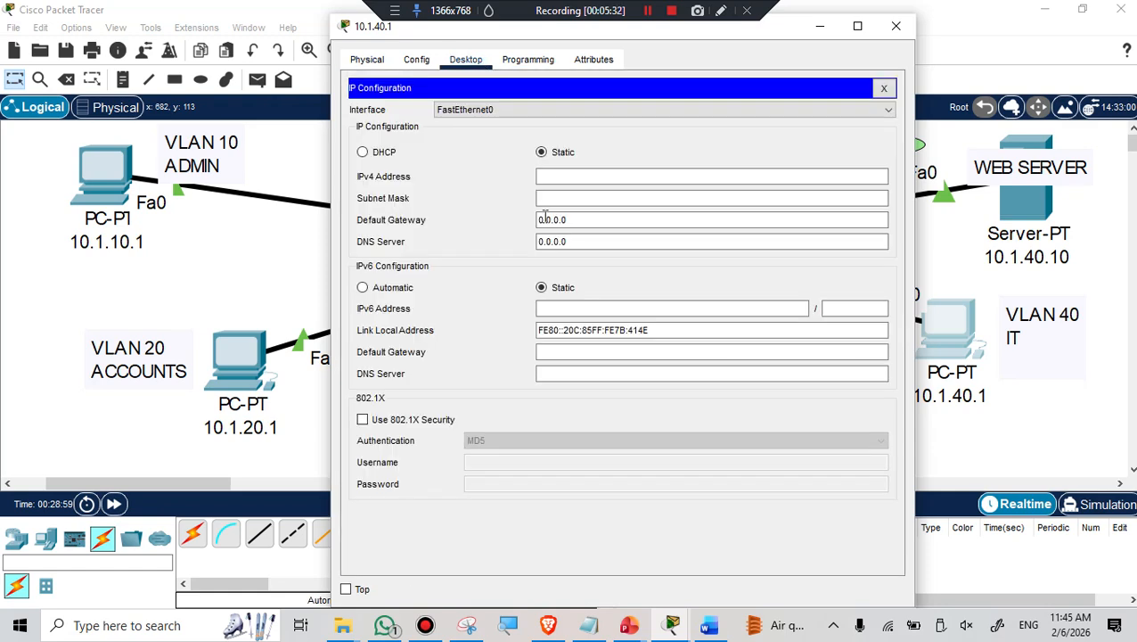
pyautogui.click(548, 176)
pyautogui.write('10.1.40.1')
pyautogui.click(556, 190)
pyautogui.click(896, 26)
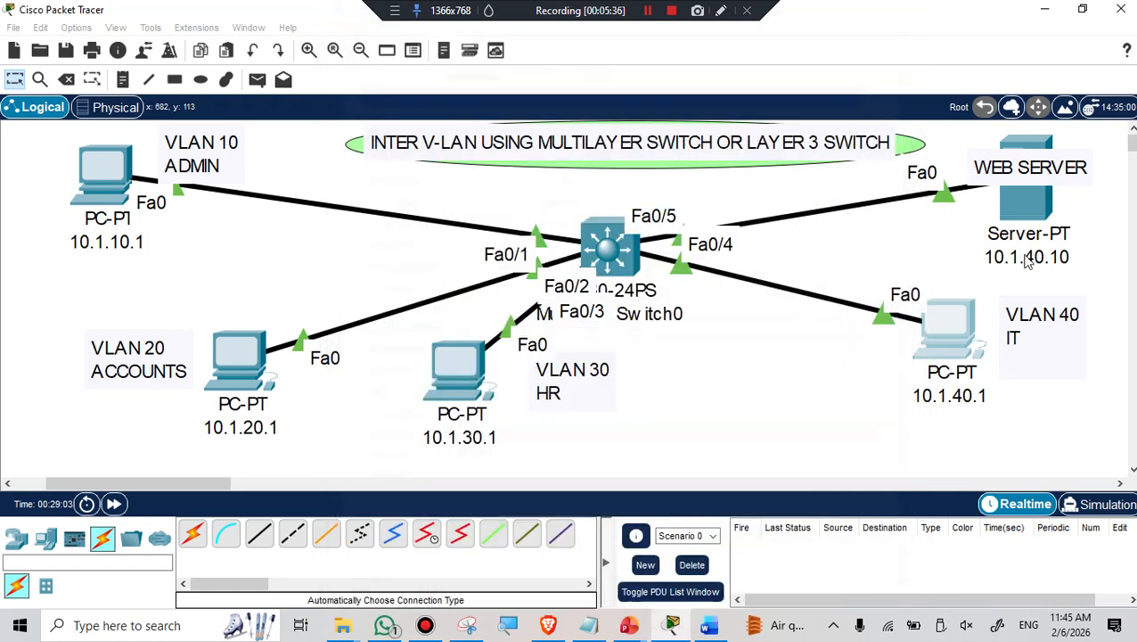
# Give the web server the static IPv4 address 10.1.40.10 with the default subnet mask, and close its window
pyautogui.click(1027, 256)
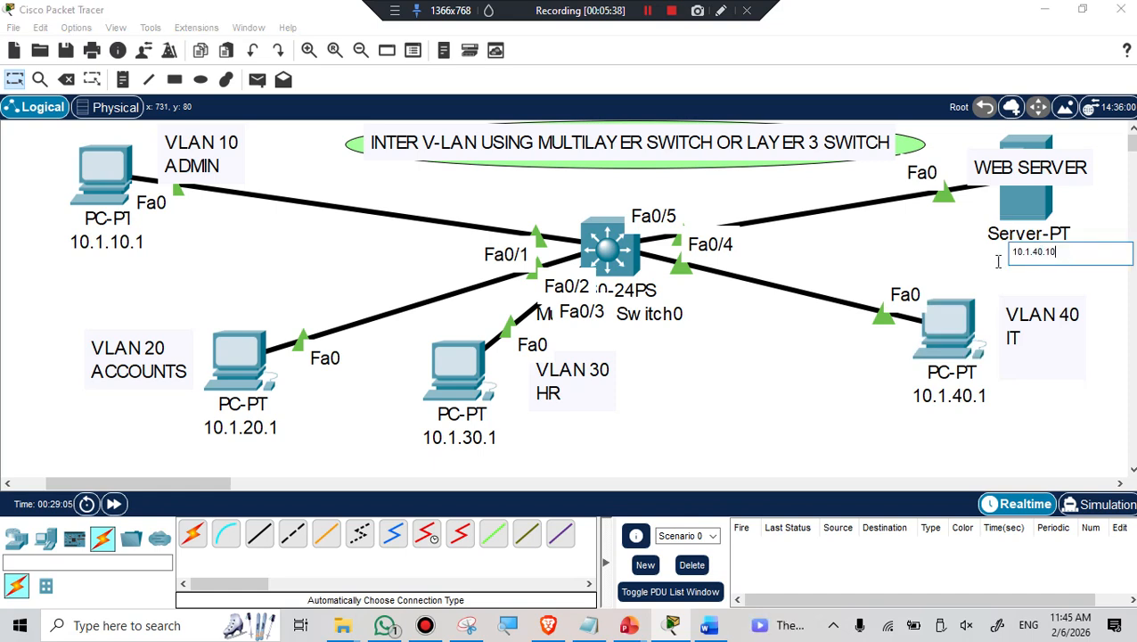
pyautogui.hotkey('ctrl', 'a')
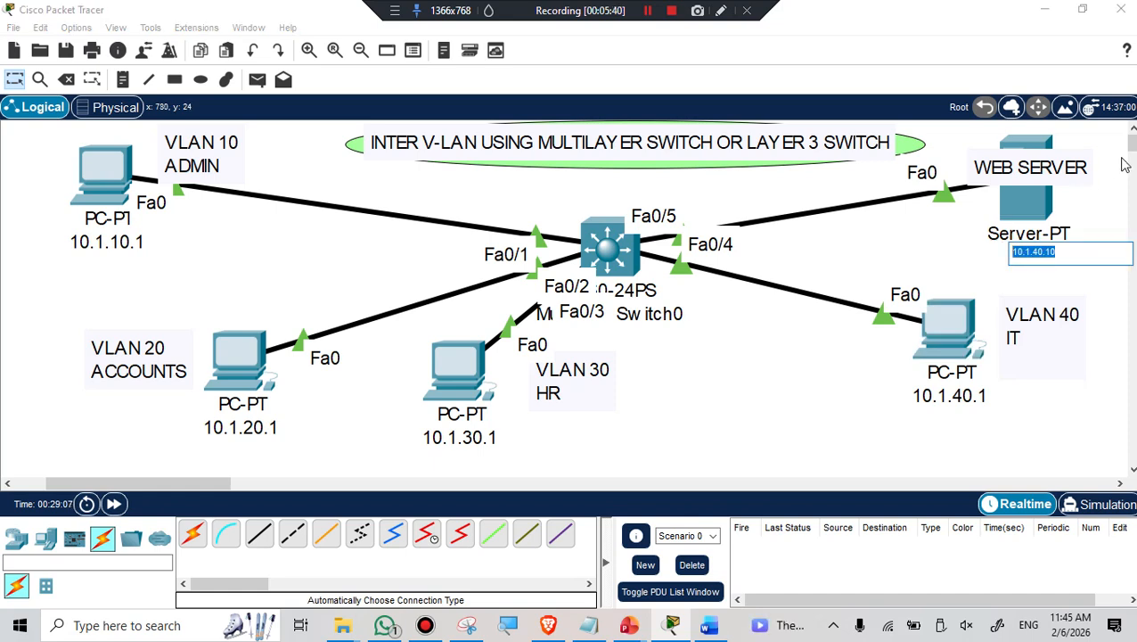
pyautogui.click(1030, 206)
pyautogui.click(1030, 207)
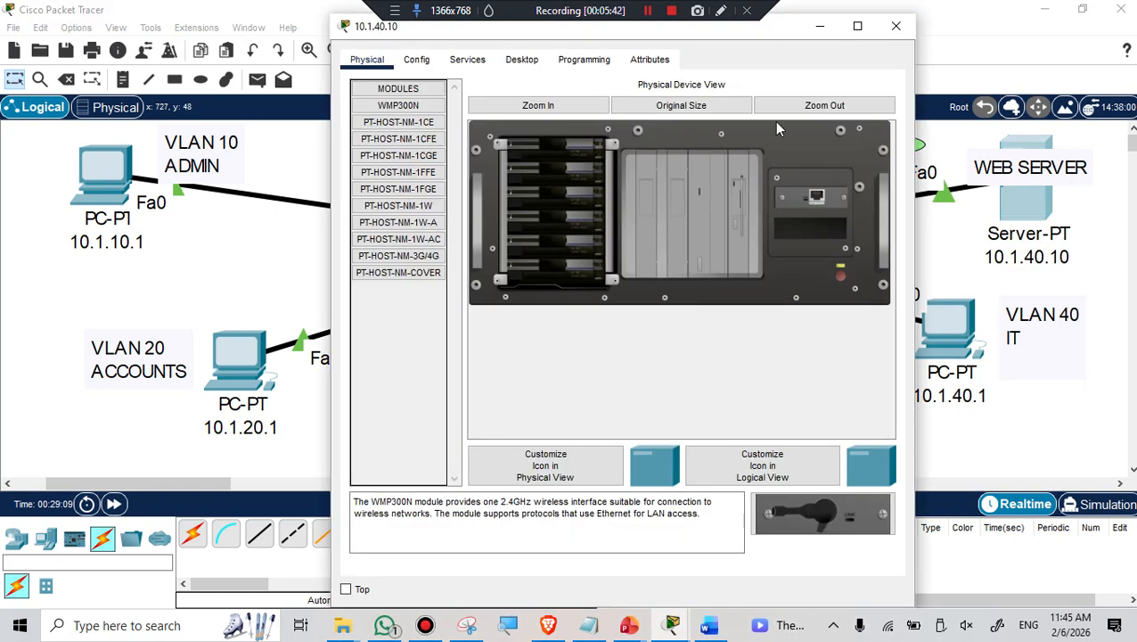
pyautogui.click(521, 59)
pyautogui.click(441, 128)
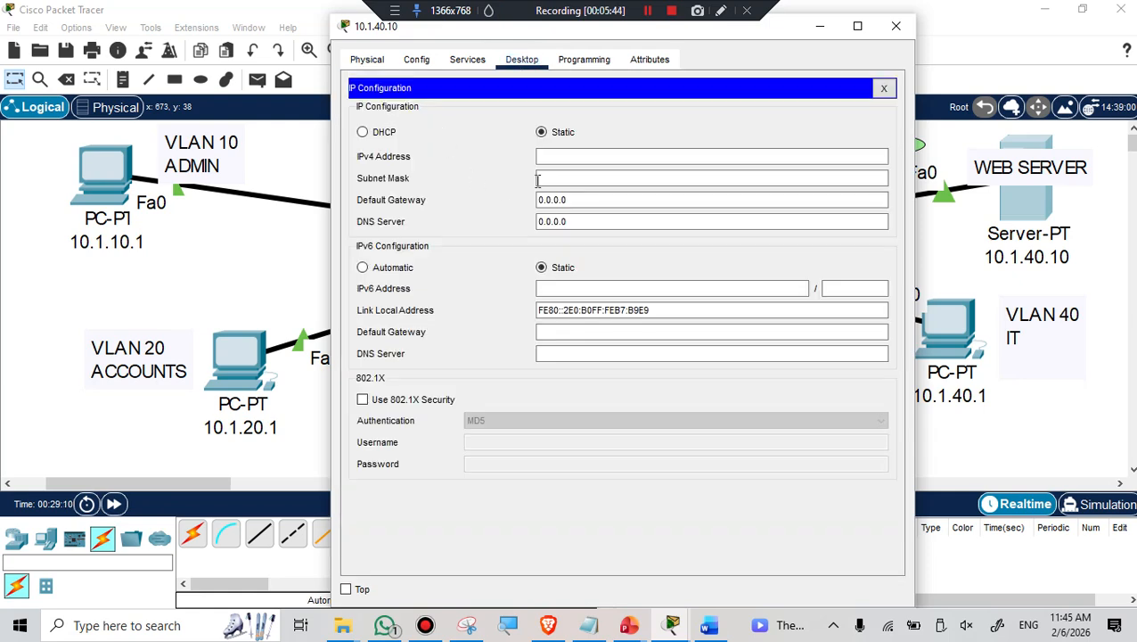
pyautogui.click(597, 155)
pyautogui.write('10.1.40.10')
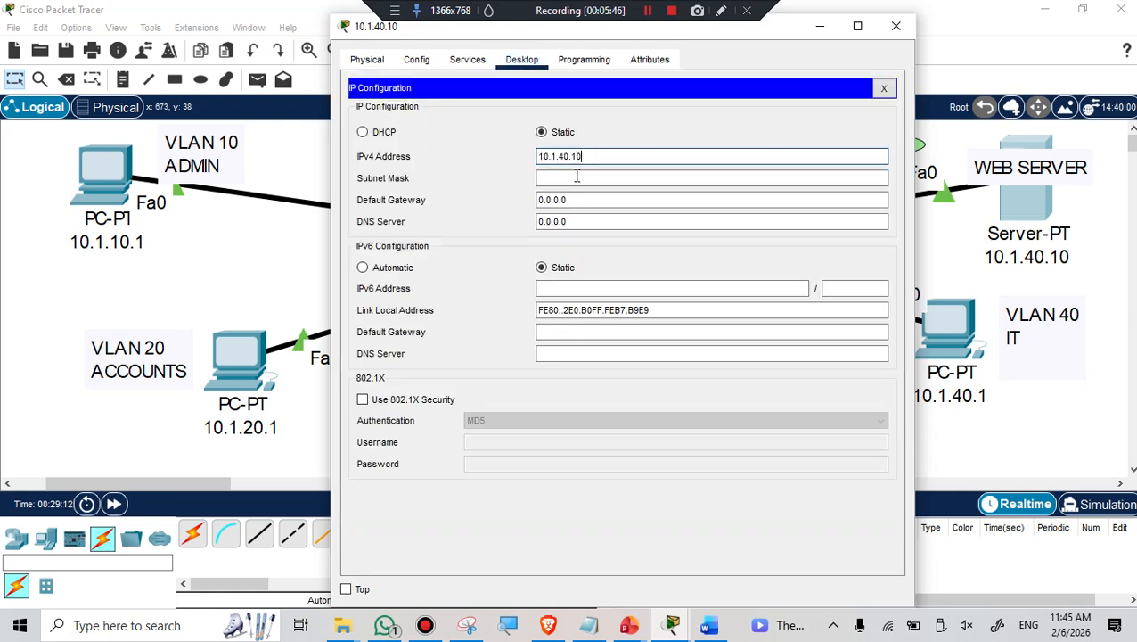
pyautogui.click(580, 178)
pyautogui.click(898, 27)
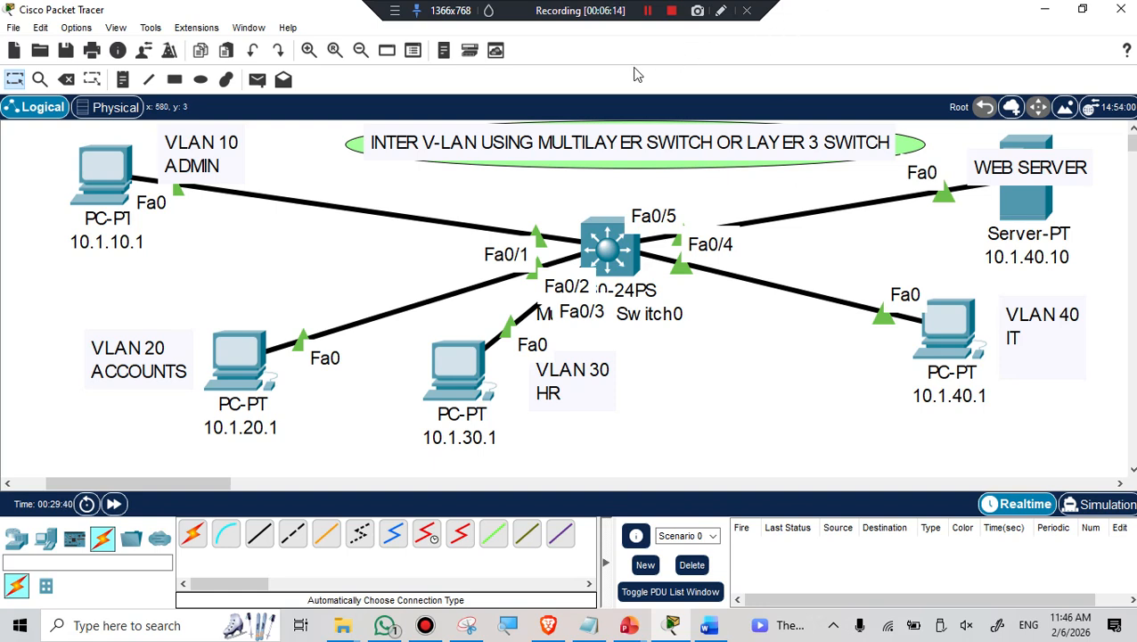
# Open the multilayer switch's command line and answer NO to the initial configuration dialog to reach the user prompt
pyautogui.click(646, 16)
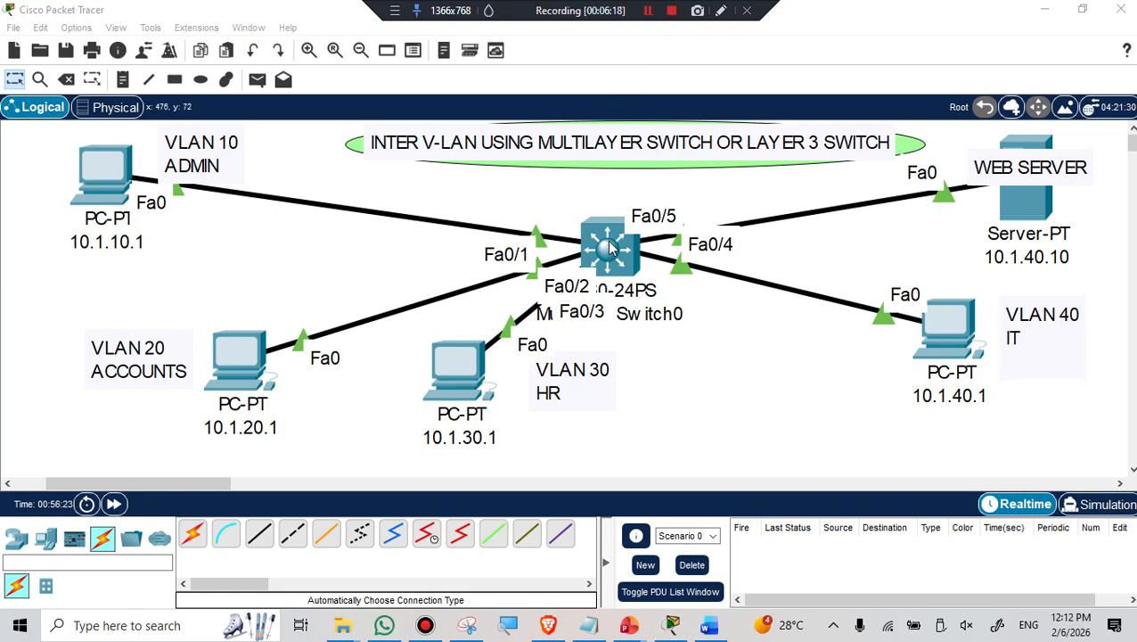
pyautogui.click(612, 249)
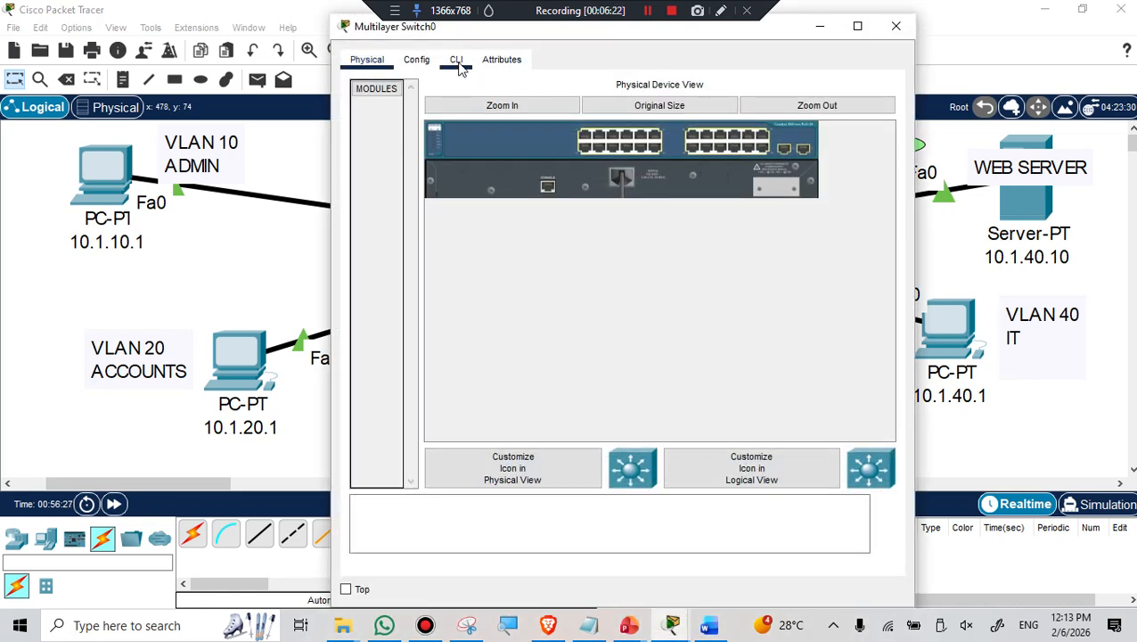
pyautogui.click(457, 64)
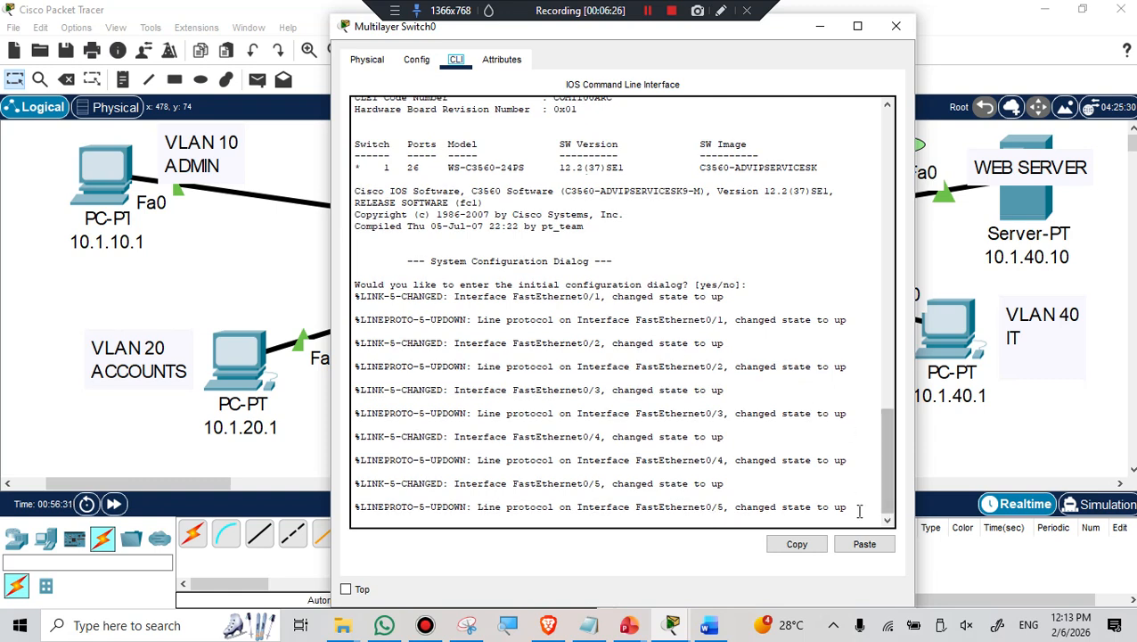
pyautogui.press('Return')
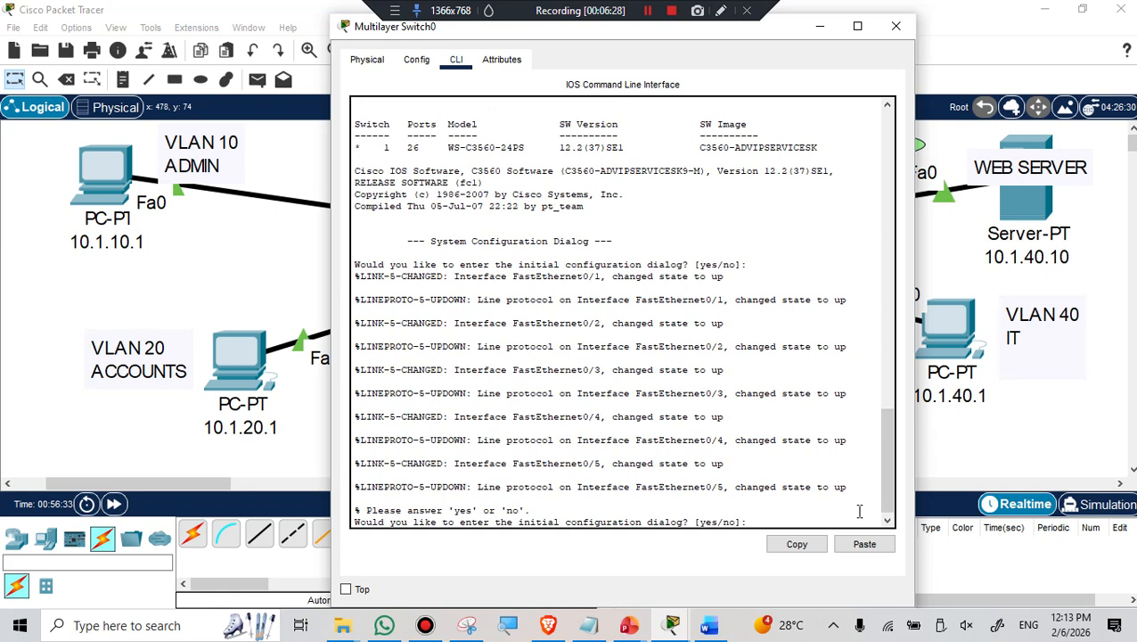
pyautogui.write('NO')
pyautogui.press('Return')
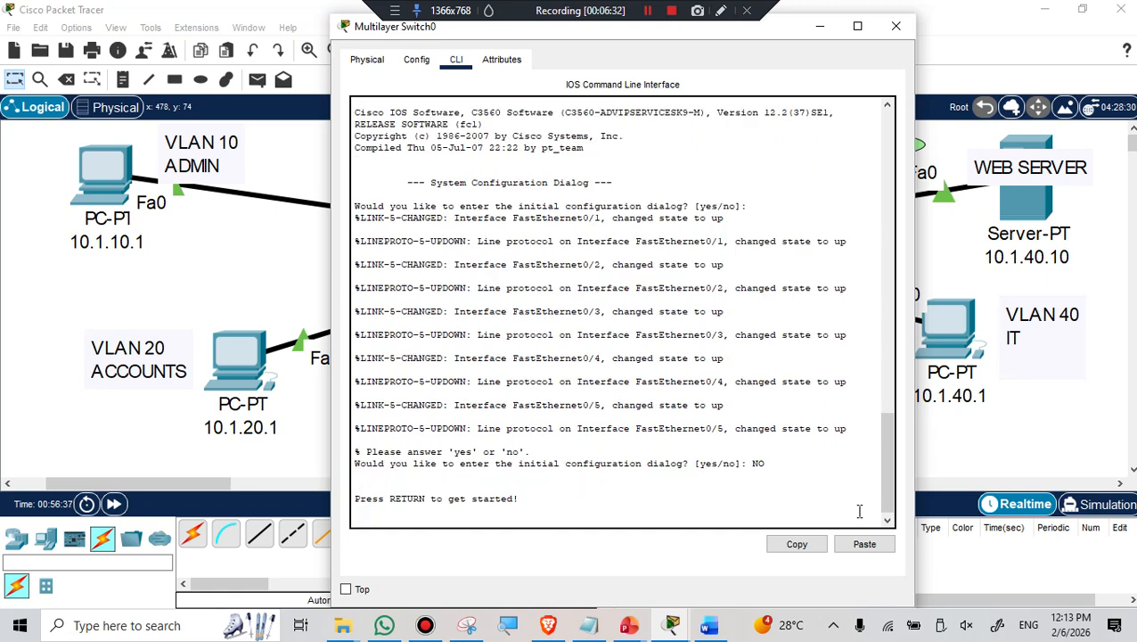
pyautogui.press('Return')
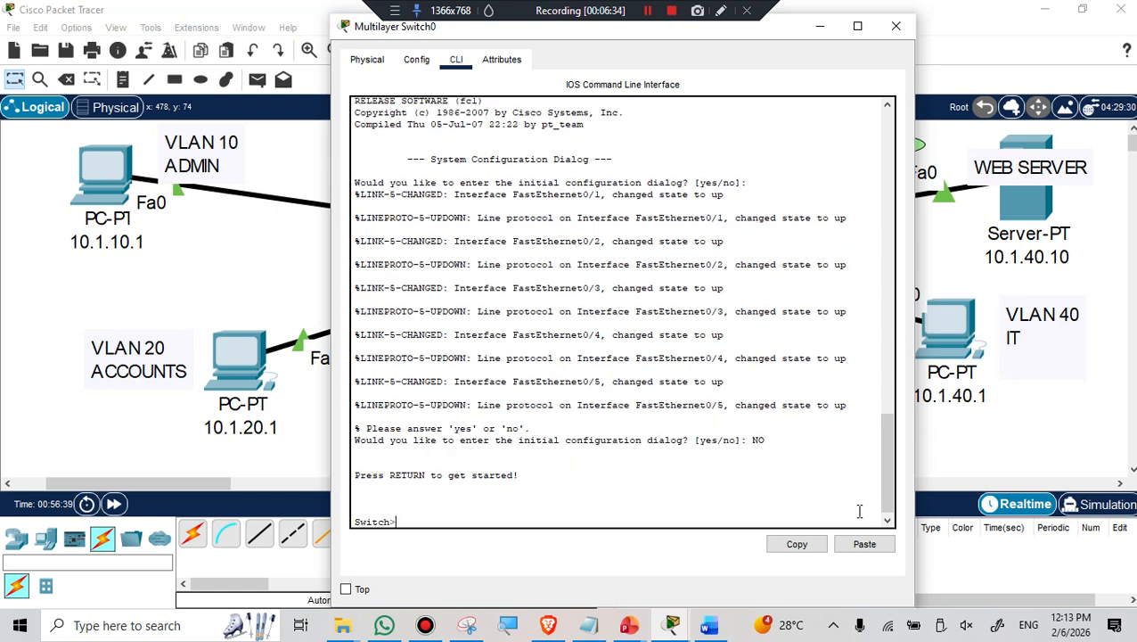
pyautogui.moveTo(782, 31); pyautogui.dragTo(926, 18)
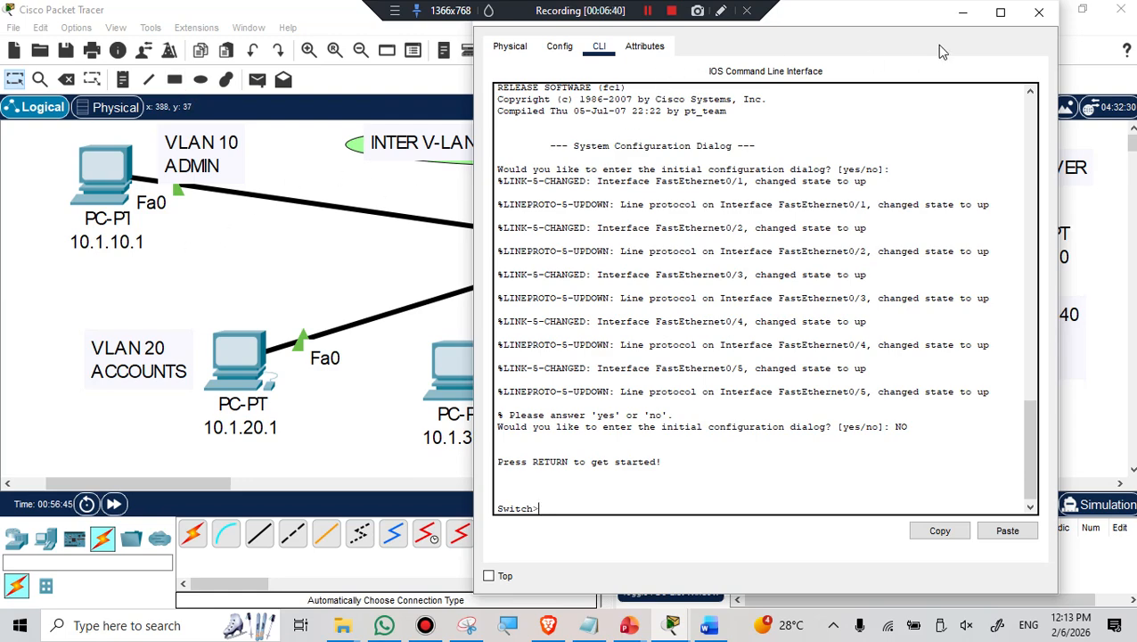
pyautogui.moveTo(882, 15)
pyautogui.mouseDown()
pyautogui.moveTo(1093, 19)
pyautogui.moveTo(909, 43)
pyautogui.moveTo(881, 32)
pyautogui.mouseUp()
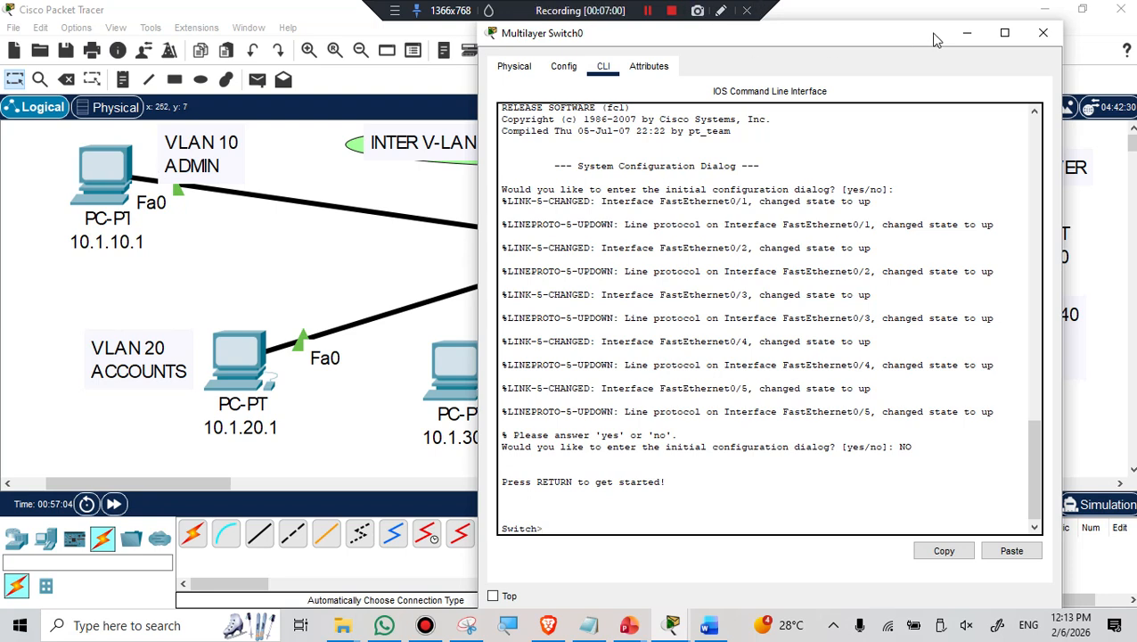
pyautogui.click(965, 33)
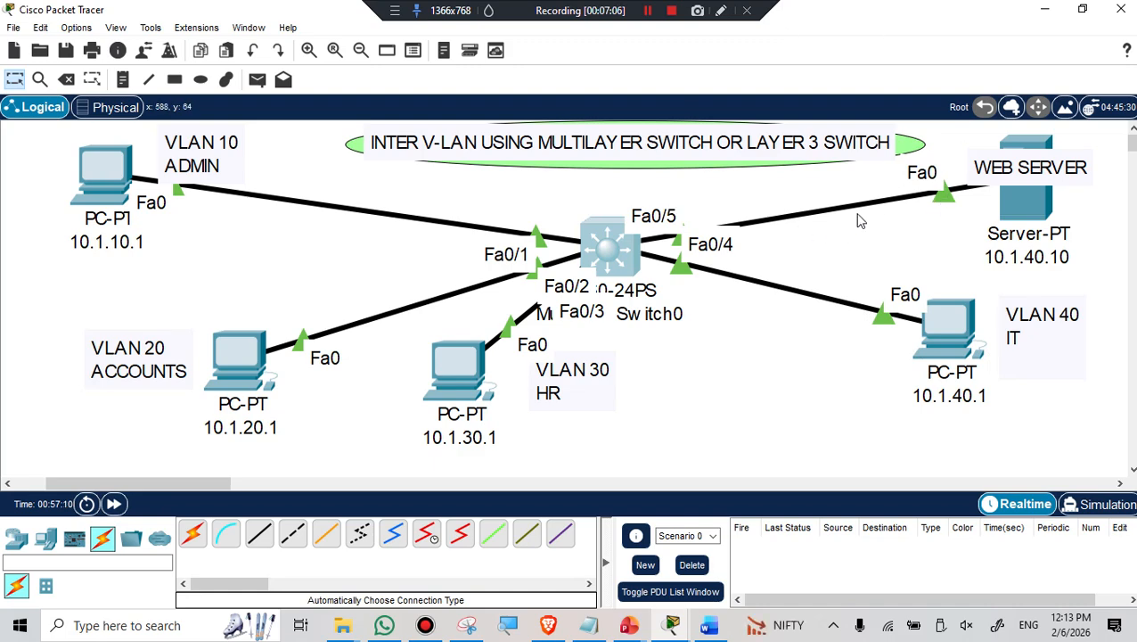
pyautogui.click(617, 266)
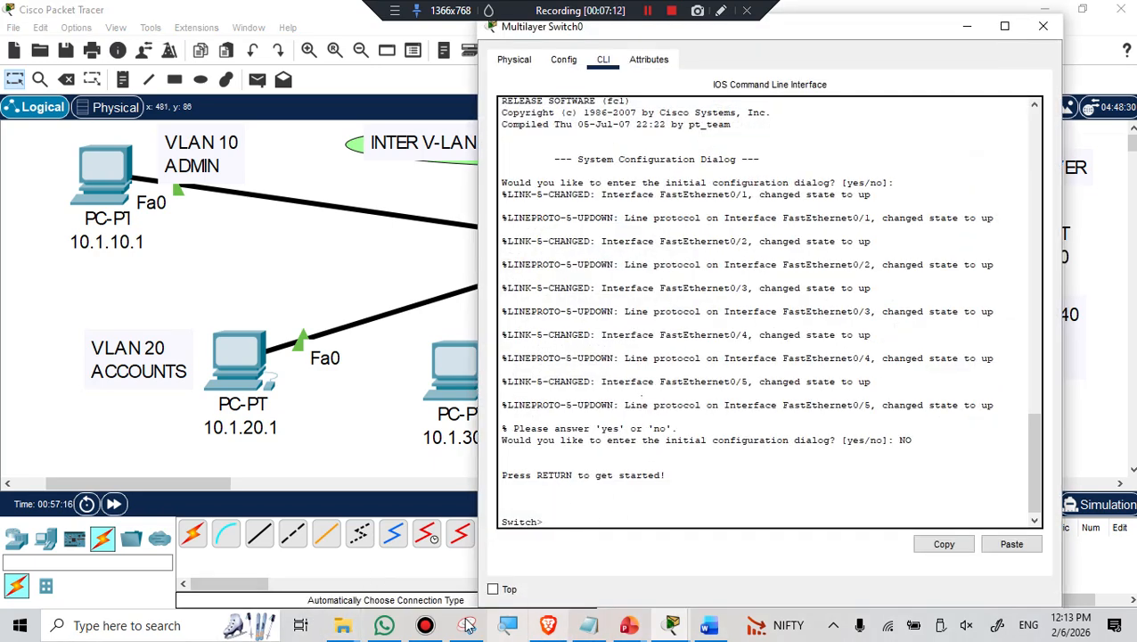
pyautogui.click(510, 627)
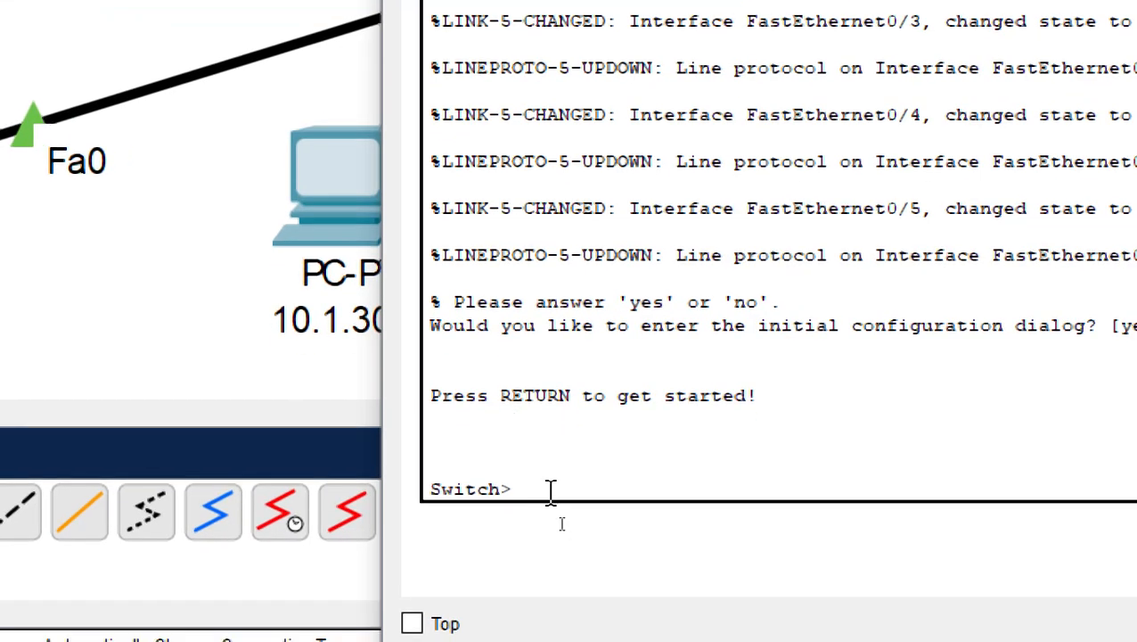
# Enter global configuration mode on the multilayer switch with EN and CONF T, and set its hostname to SK
pyautogui.click(550, 492)
pyautogui.write('EN')
pyautogui.press('Return')
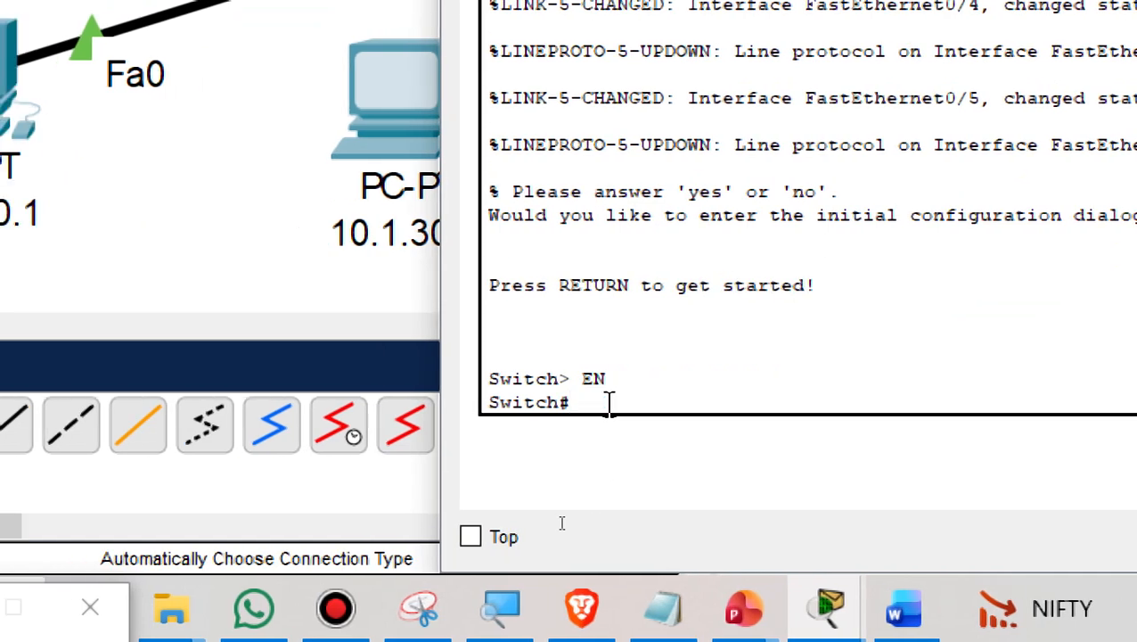
pyautogui.write('CONF T')
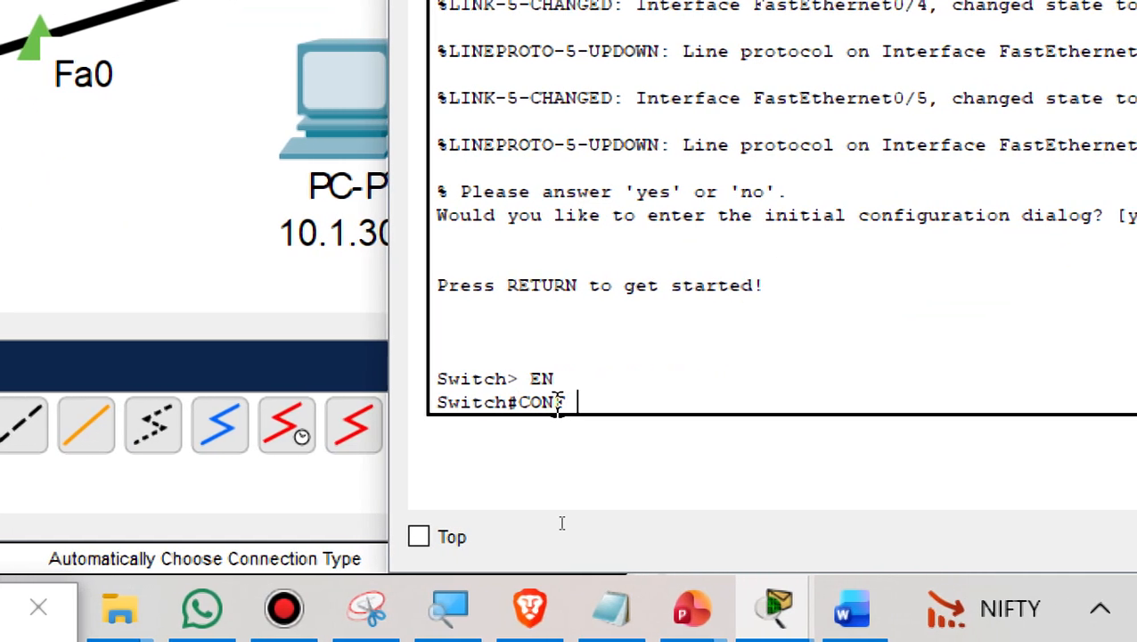
pyautogui.press('Return')
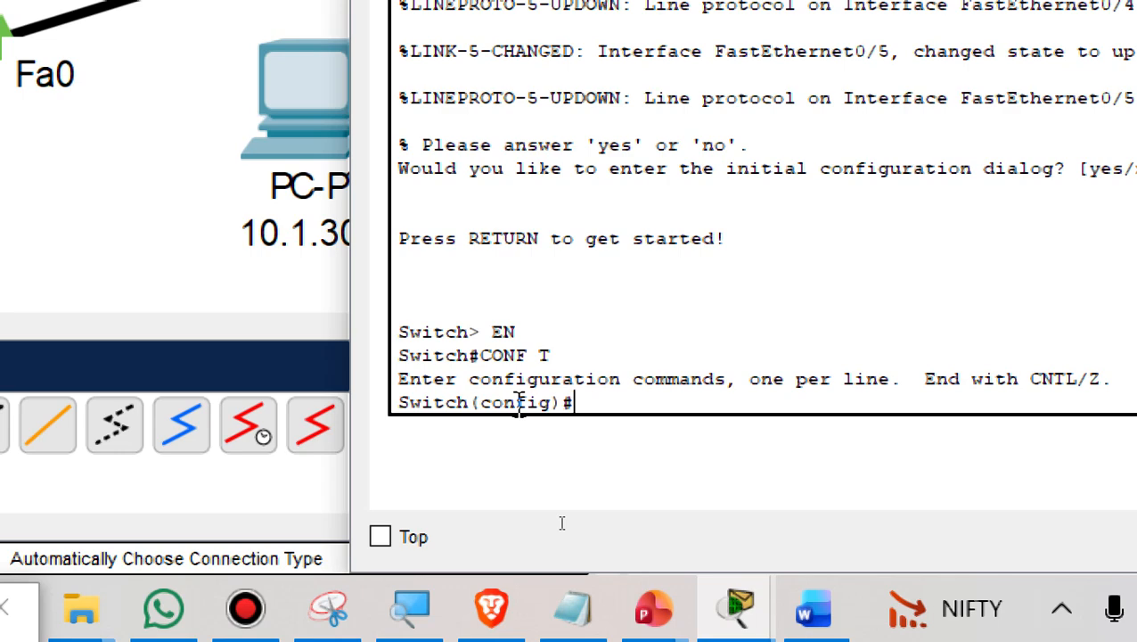
pyautogui.write('HOSTNAME ')
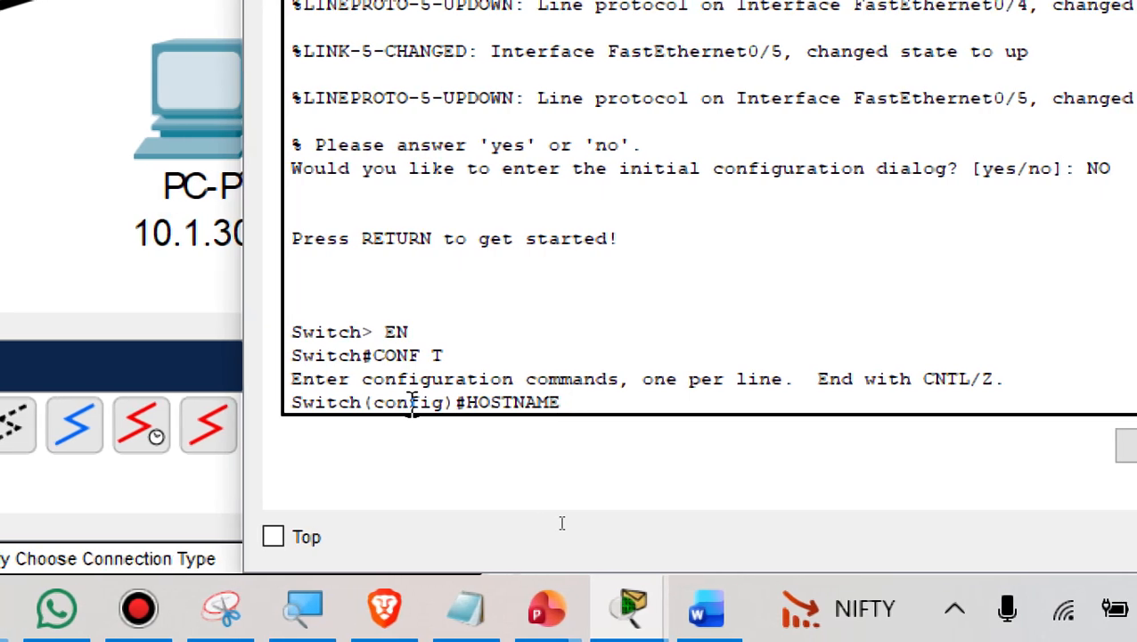
pyautogui.write('SK')
pyautogui.press('Return')
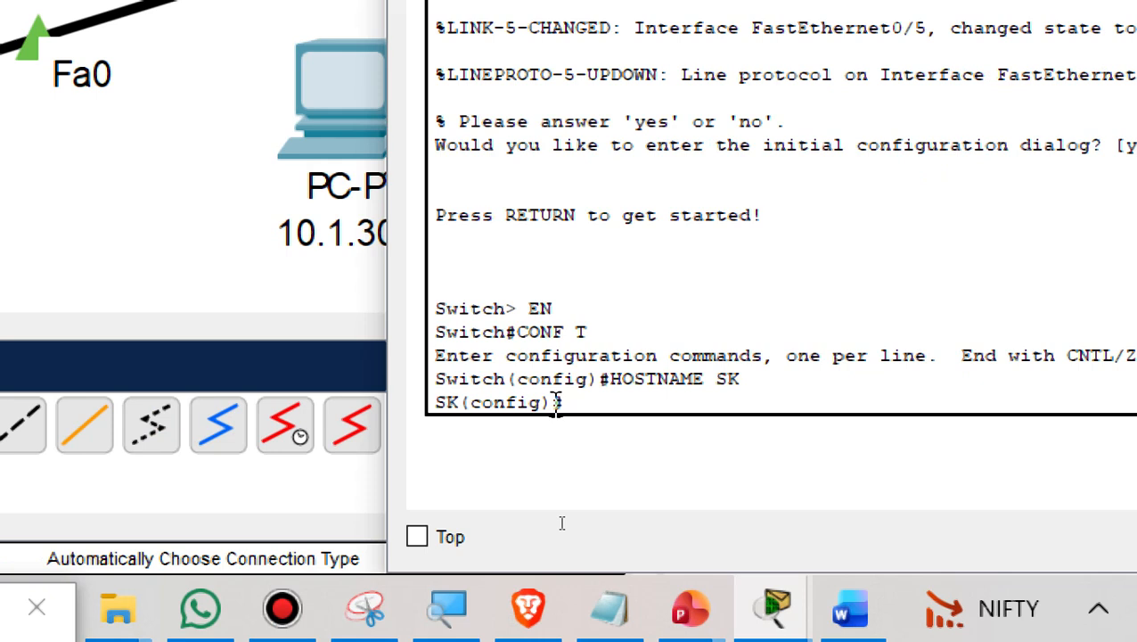
# Create VLAN 10 on the switch and name it ADMIN
pyautogui.write('VLA')
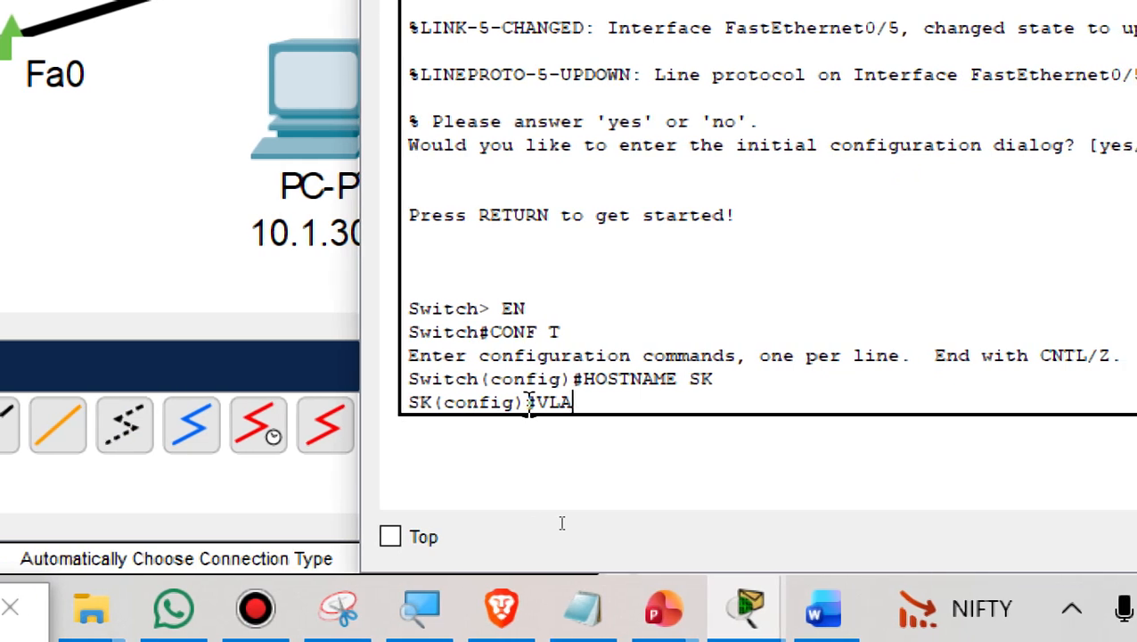
pyautogui.write('N 10')
pyautogui.press('Return')
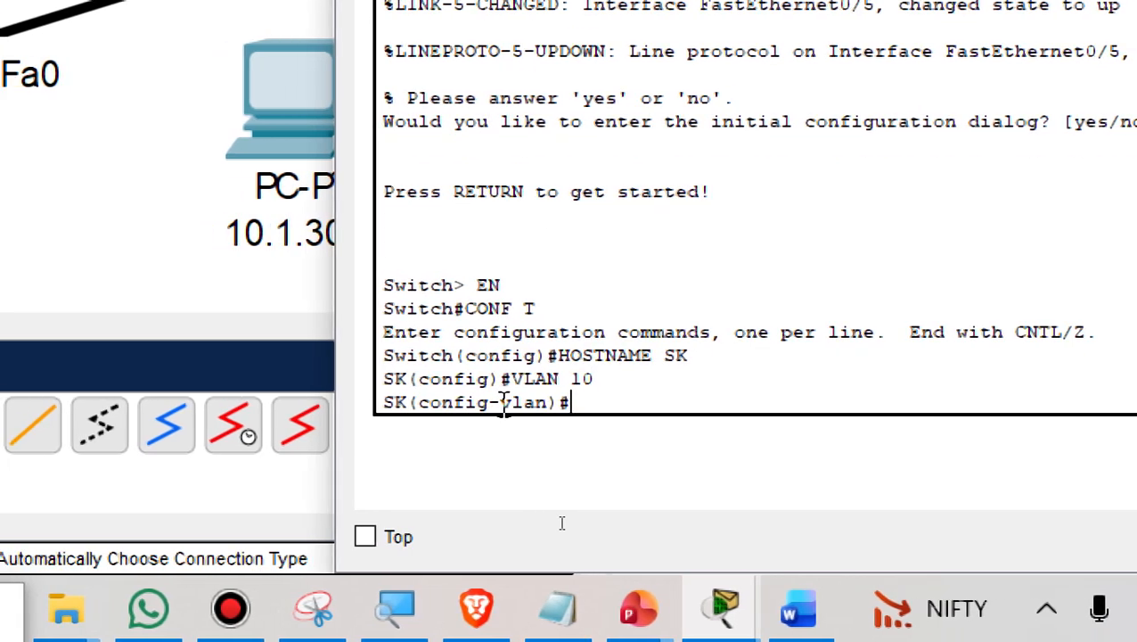
pyautogui.write('NAM')
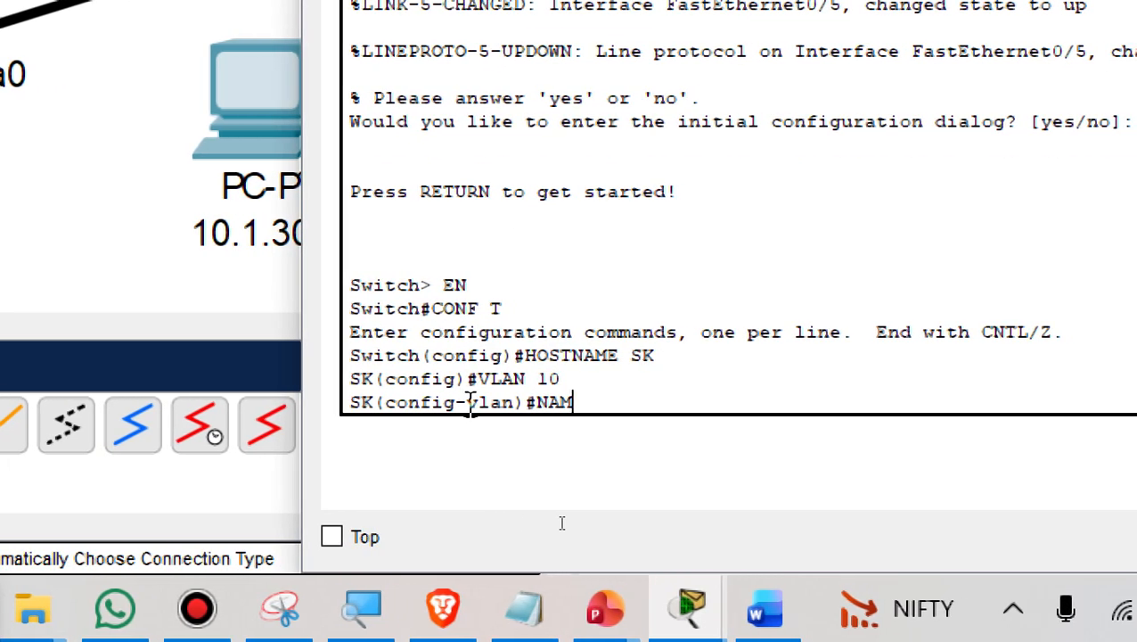
pyautogui.write('E ')
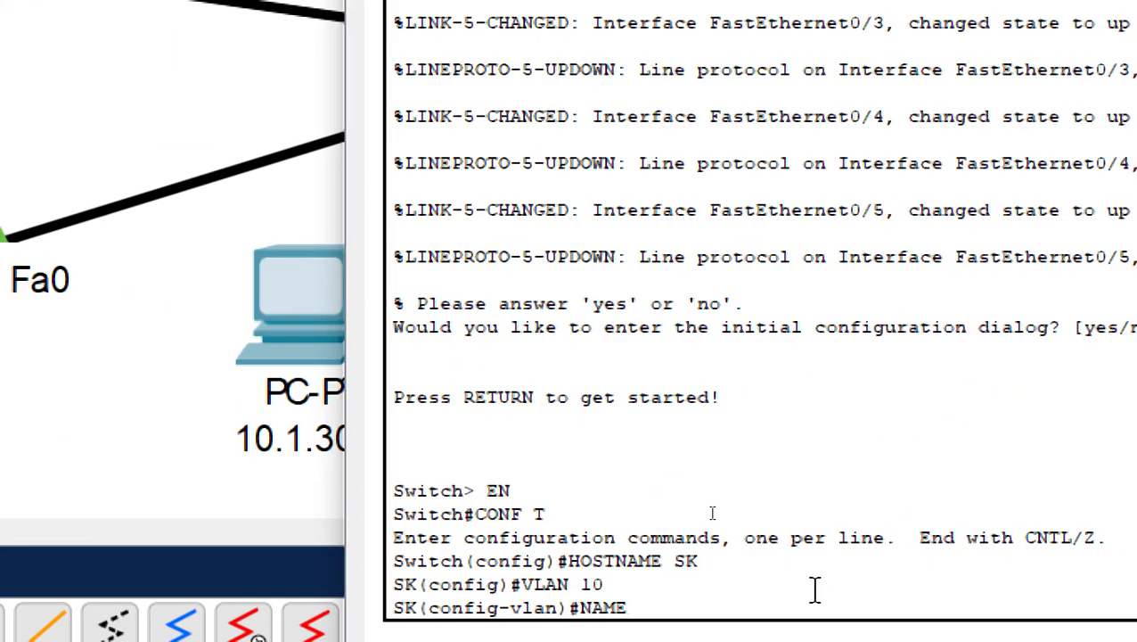
pyautogui.write('ADMIN')
pyautogui.press('Return')
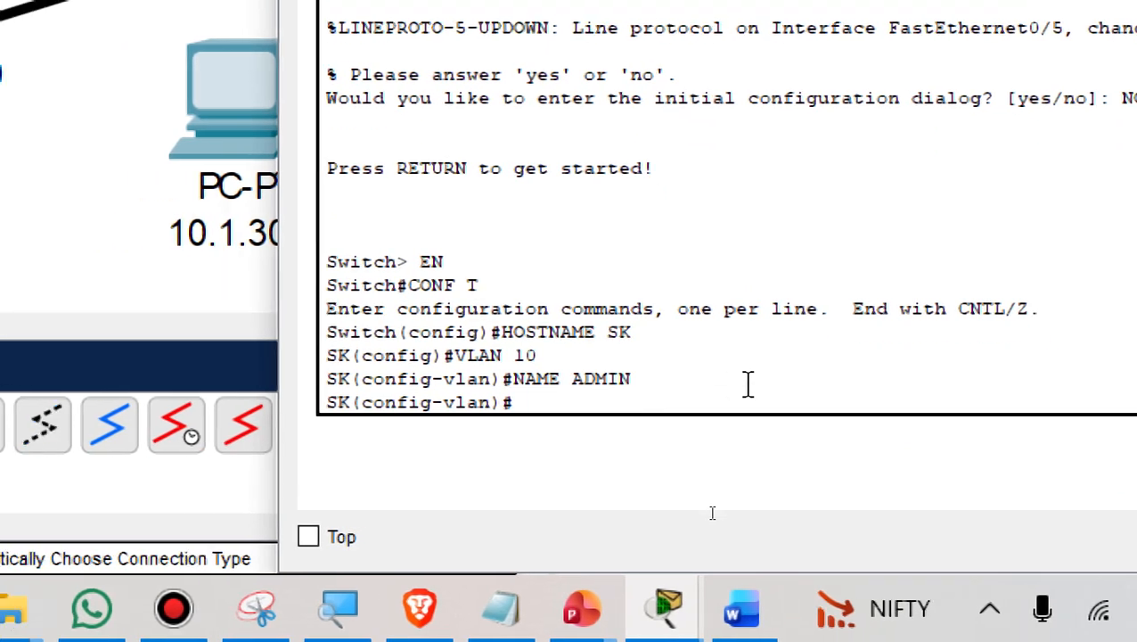
# Create VLAN 20 on the switch and name it ACCOUNTS
pyautogui.write('VLAN 2')
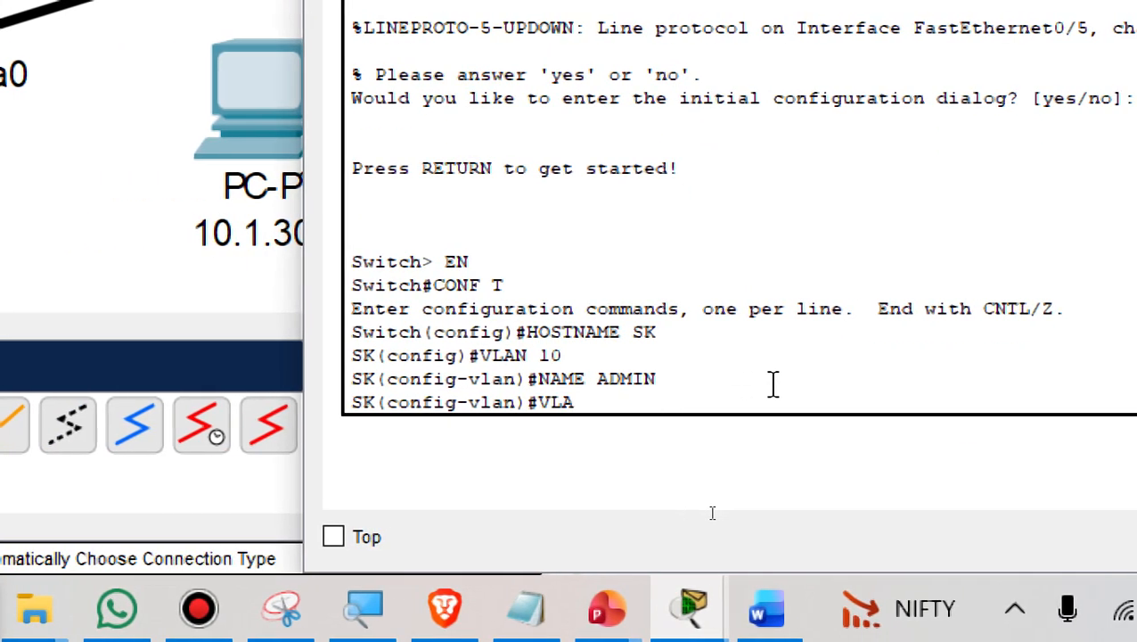
pyautogui.write('0')
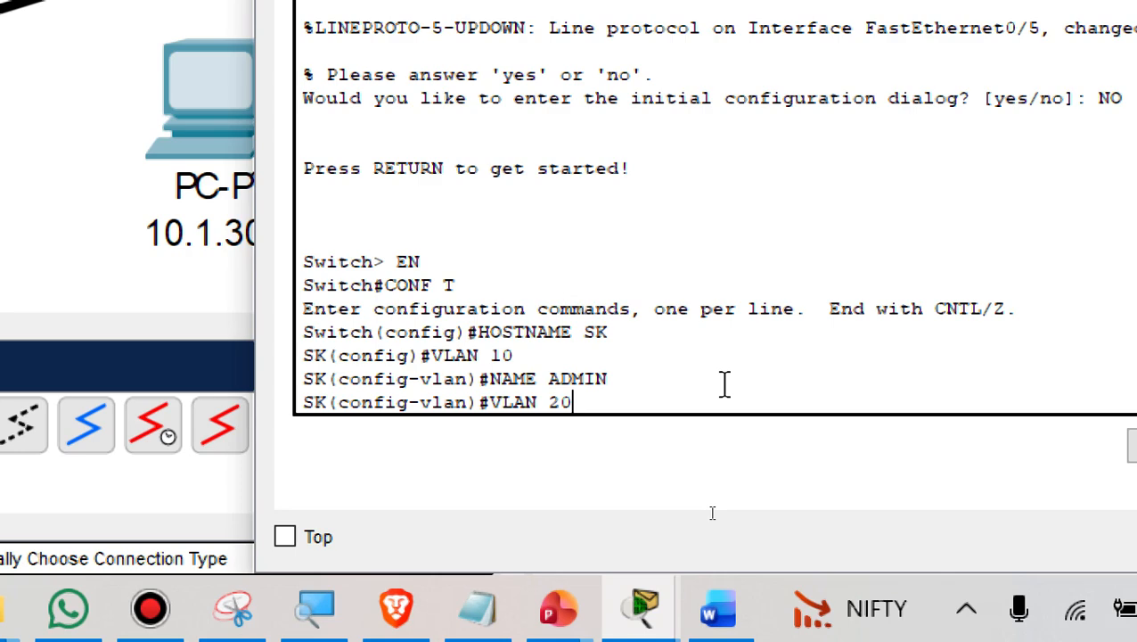
pyautogui.press('Return')
pyautogui.write('NAME ')
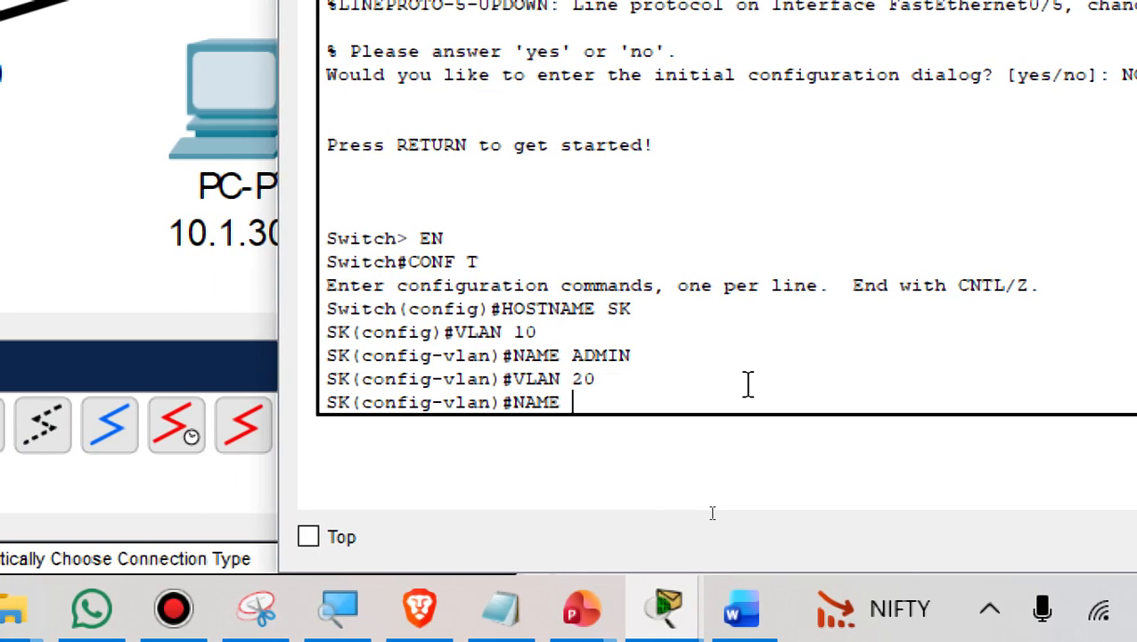
pyautogui.write('ACCOUNT')
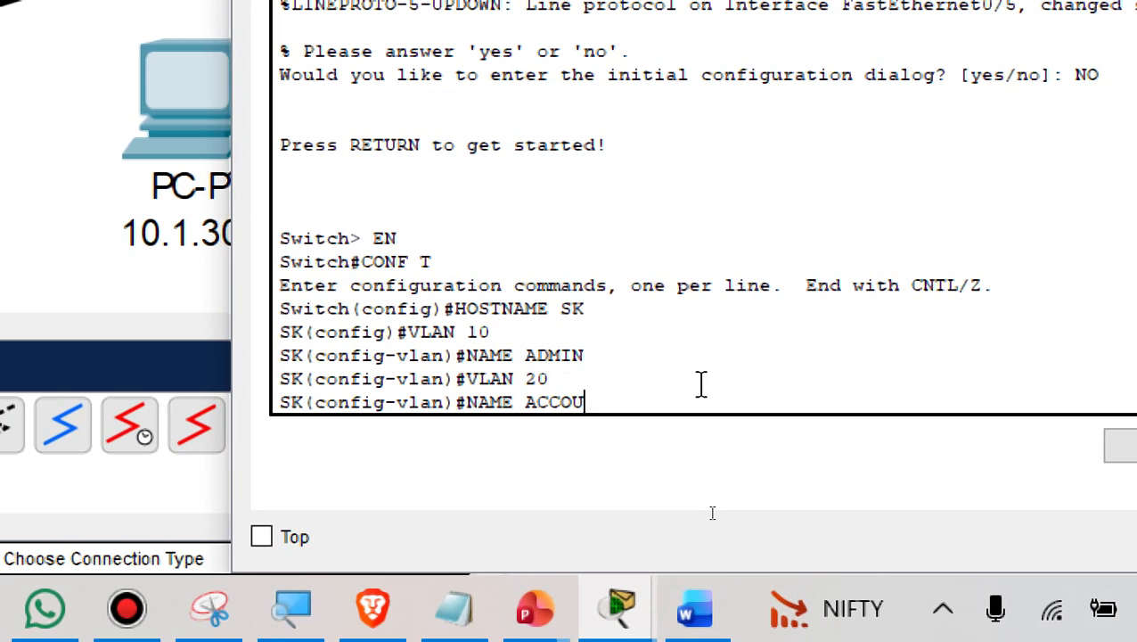
pyautogui.write('S')
pyautogui.press('Return')
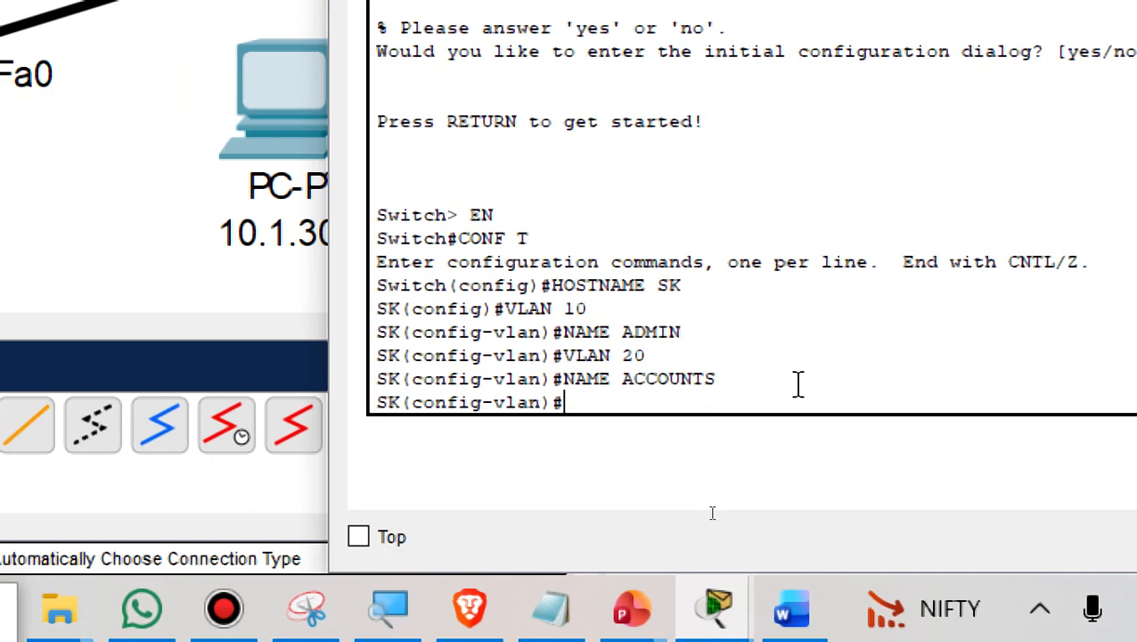
# Create VLAN 30 on the switch and name it HR
pyautogui.write('VLAN')
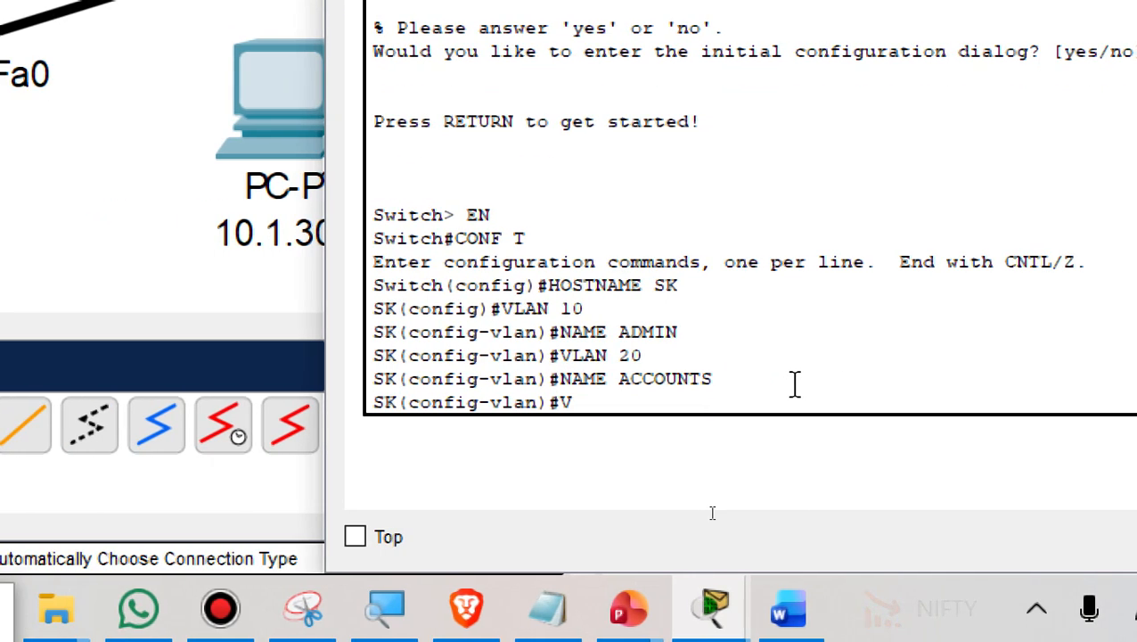
pyautogui.write(' 30')
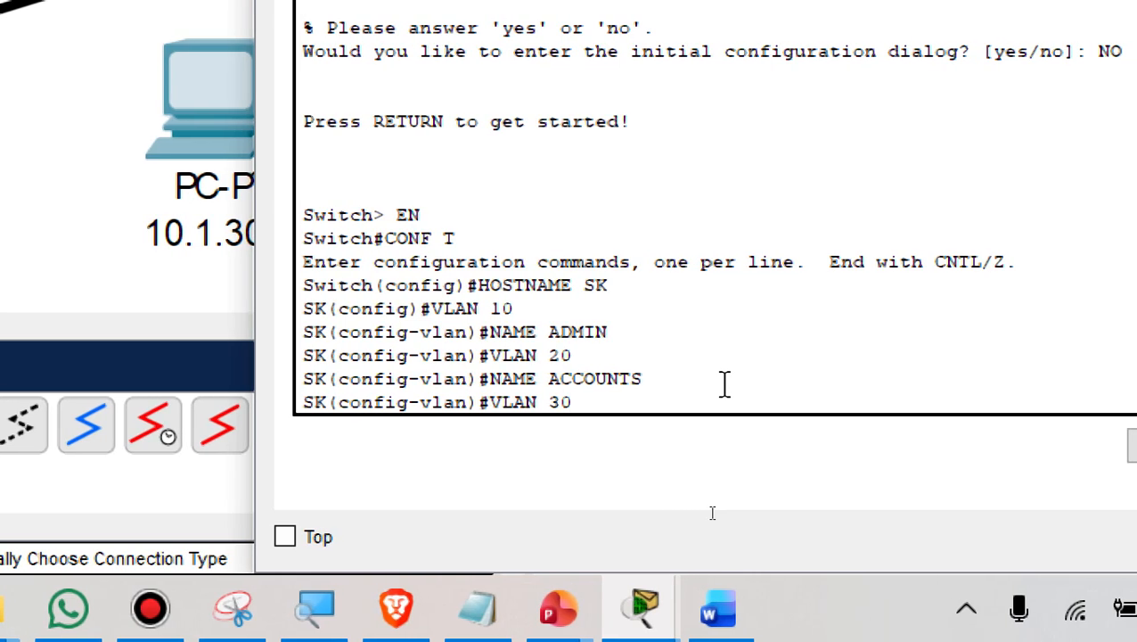
pyautogui.press('Return')
pyautogui.write('NAME ')
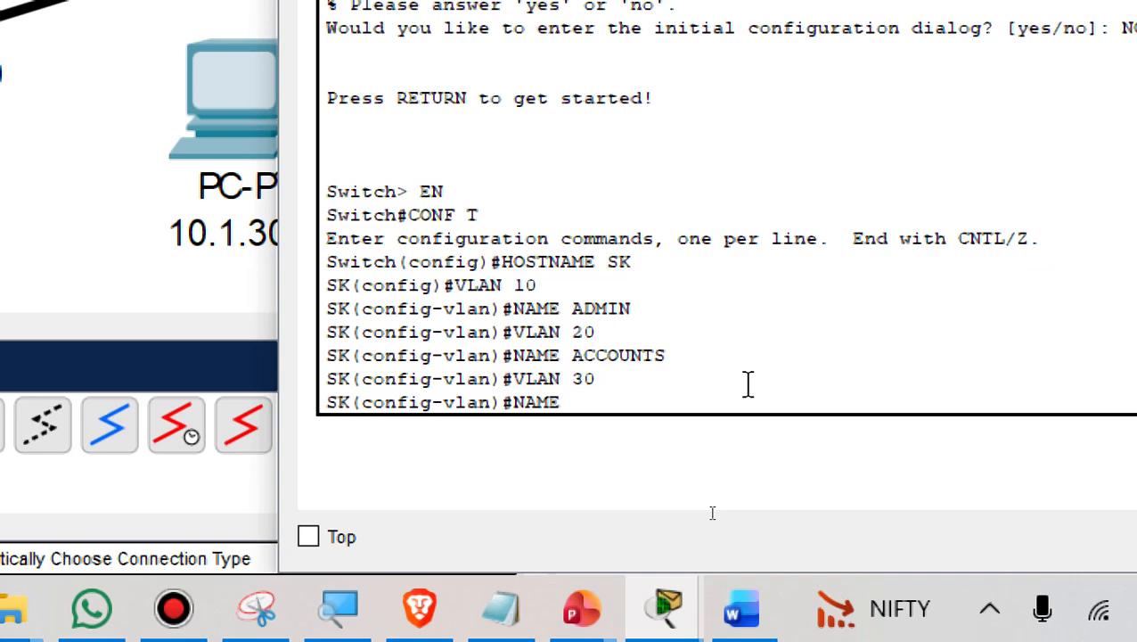
pyautogui.write('HR')
pyautogui.press('Return')
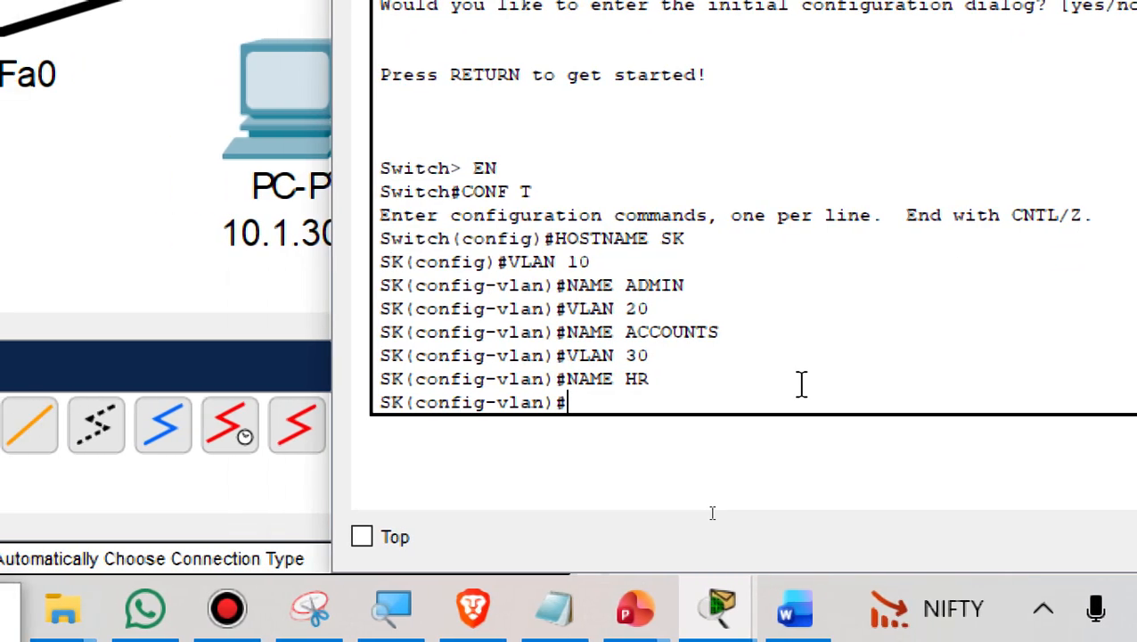
# Create VLAN 40, name it IT with a separate NAME command, and exit to global configuration mode
pyautogui.write('VLAN ')
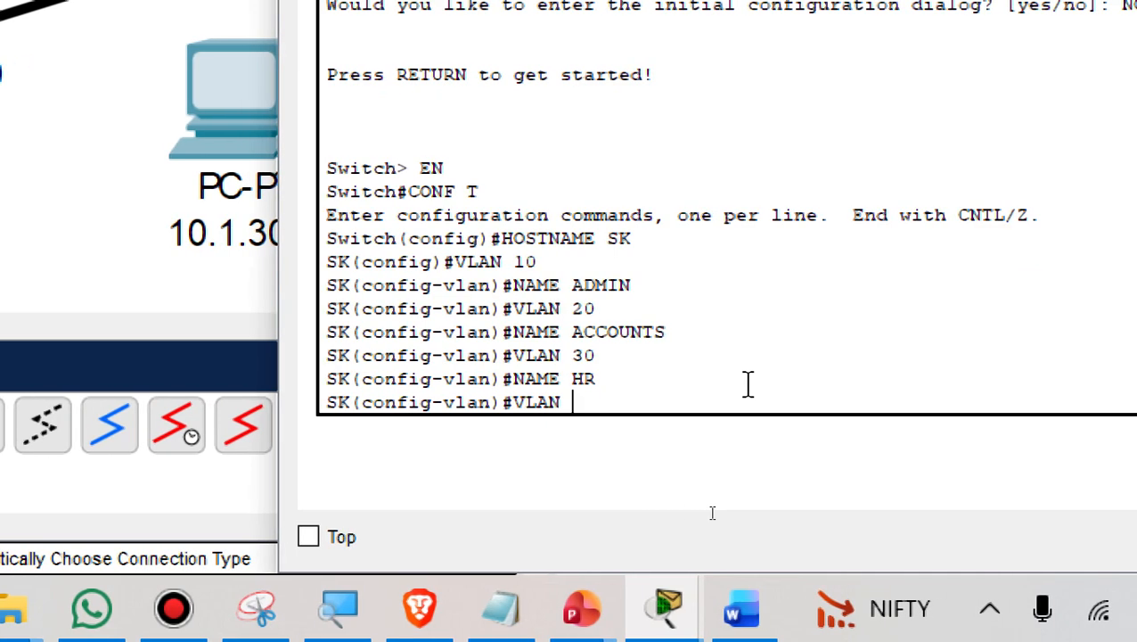
pyautogui.write('40')
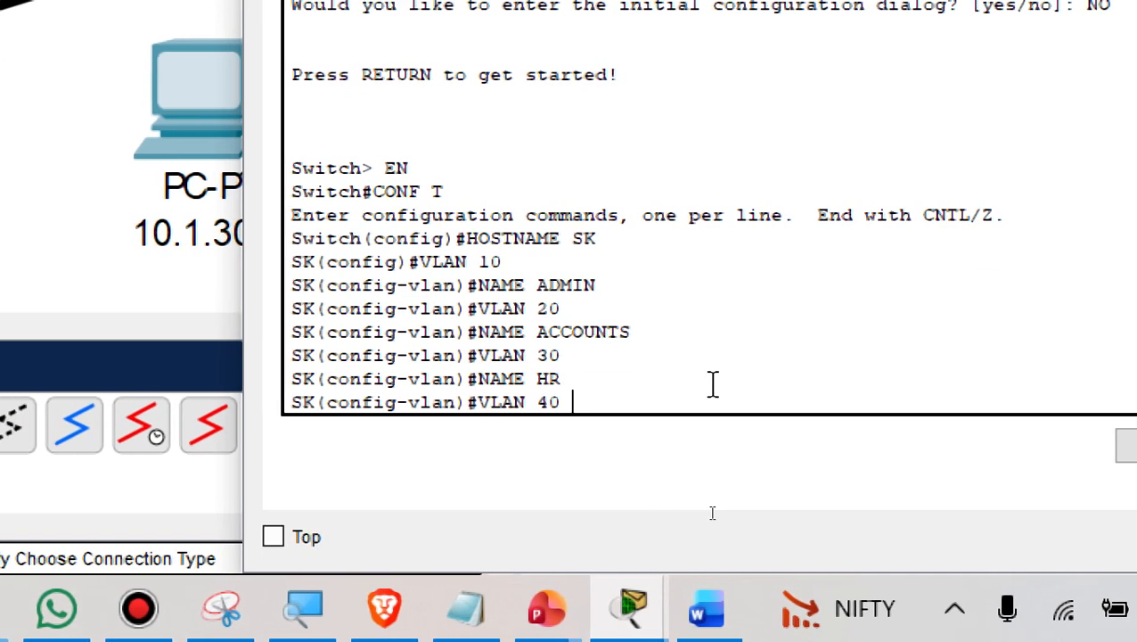
pyautogui.write(' NAME IT')
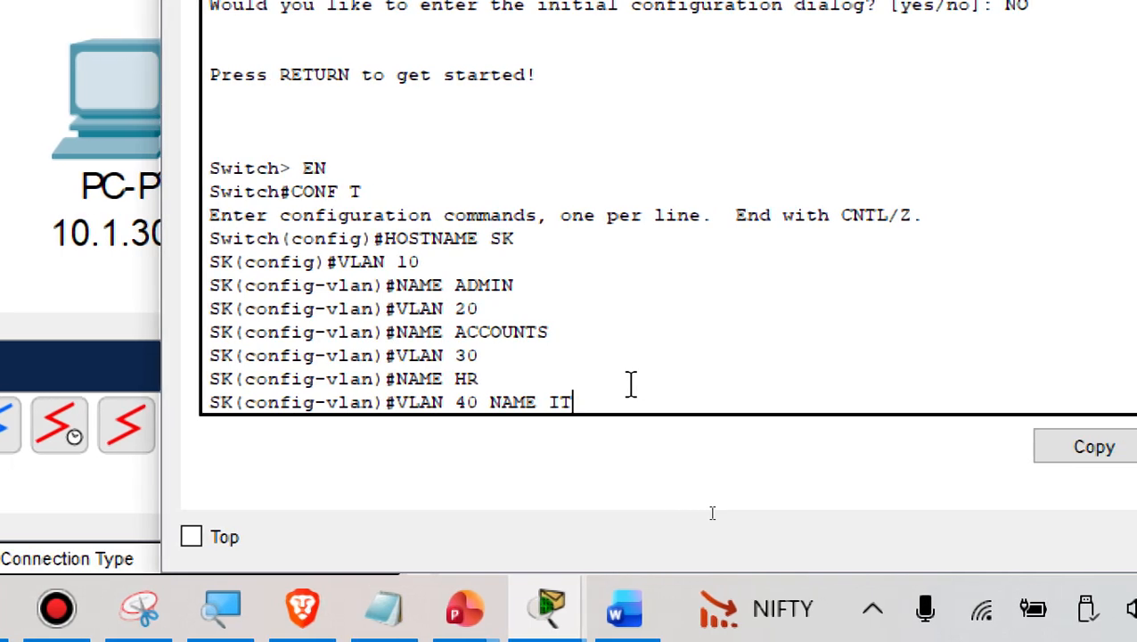
pyautogui.press('Return')
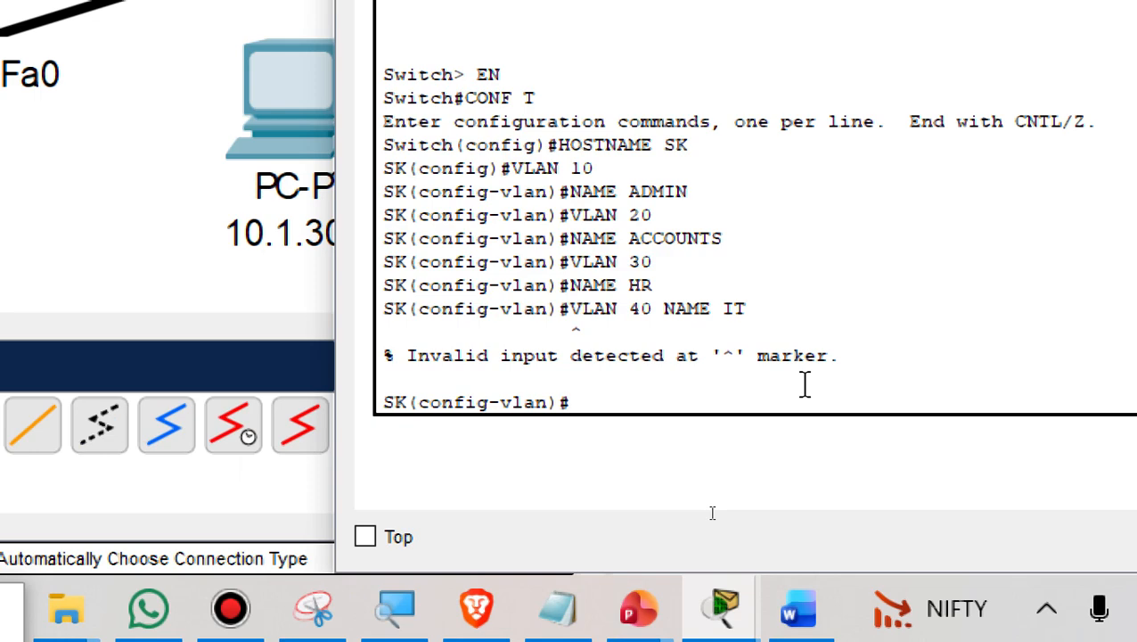
pyautogui.press('Up')
pyautogui.press('BackSpace')
pyautogui.press('BackSpace')
pyautogui.press('BackSpace')
pyautogui.press('BackSpace')
pyautogui.press('BackSpace')
pyautogui.press('BackSpace')
pyautogui.press('BackSpace')
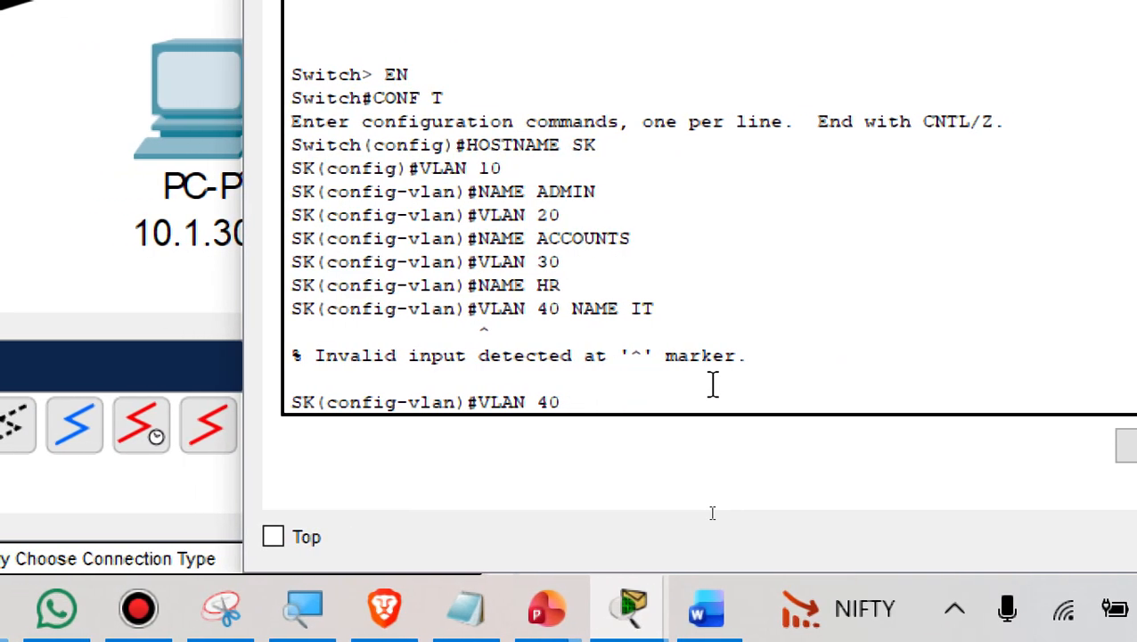
pyautogui.press('Return')
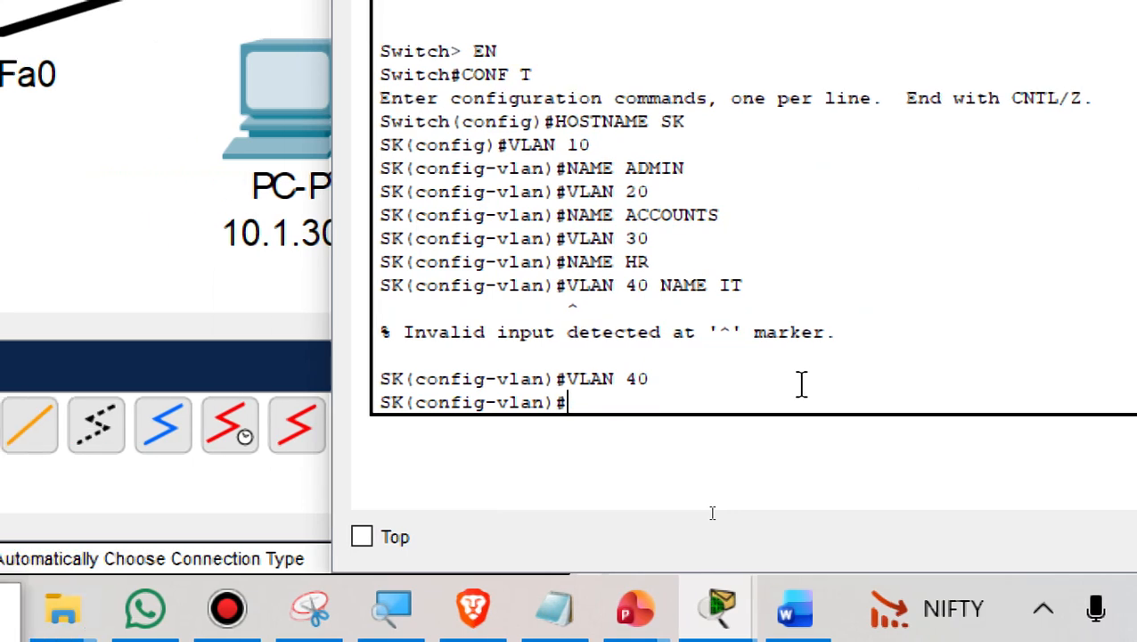
pyautogui.write('NAME IT')
pyautogui.press('Return')
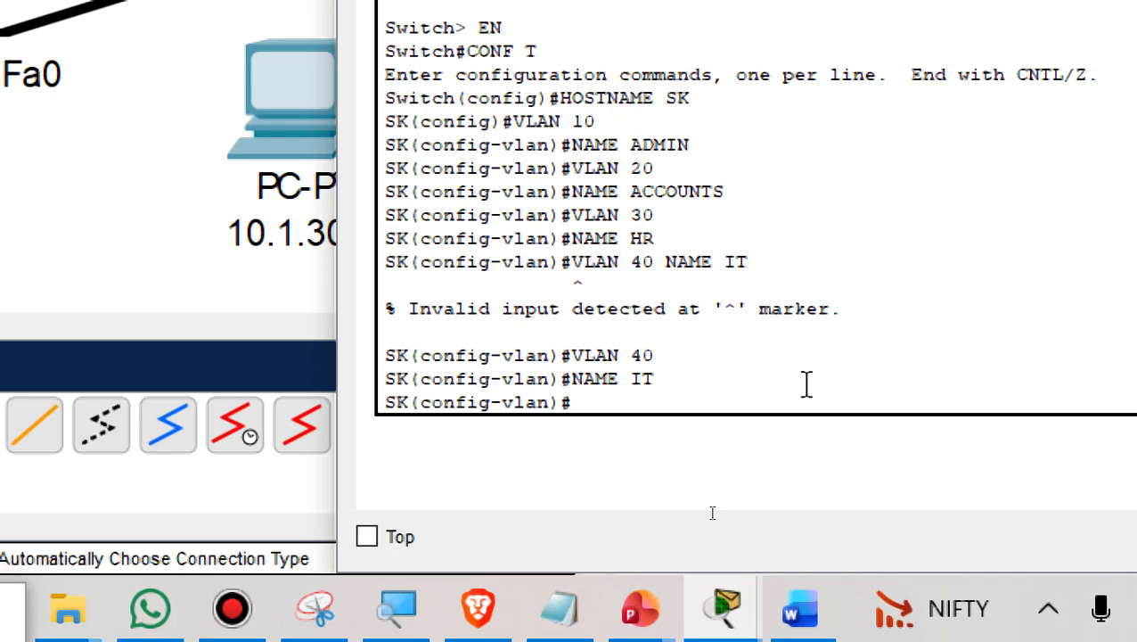
pyautogui.write('EXIT')
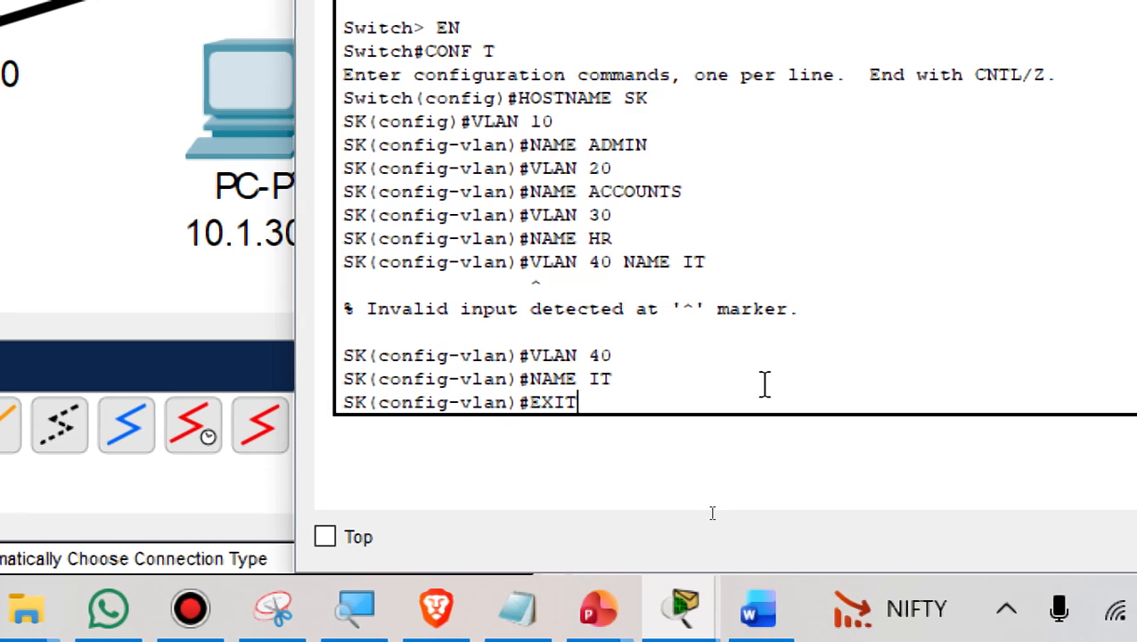
pyautogui.press('Return')
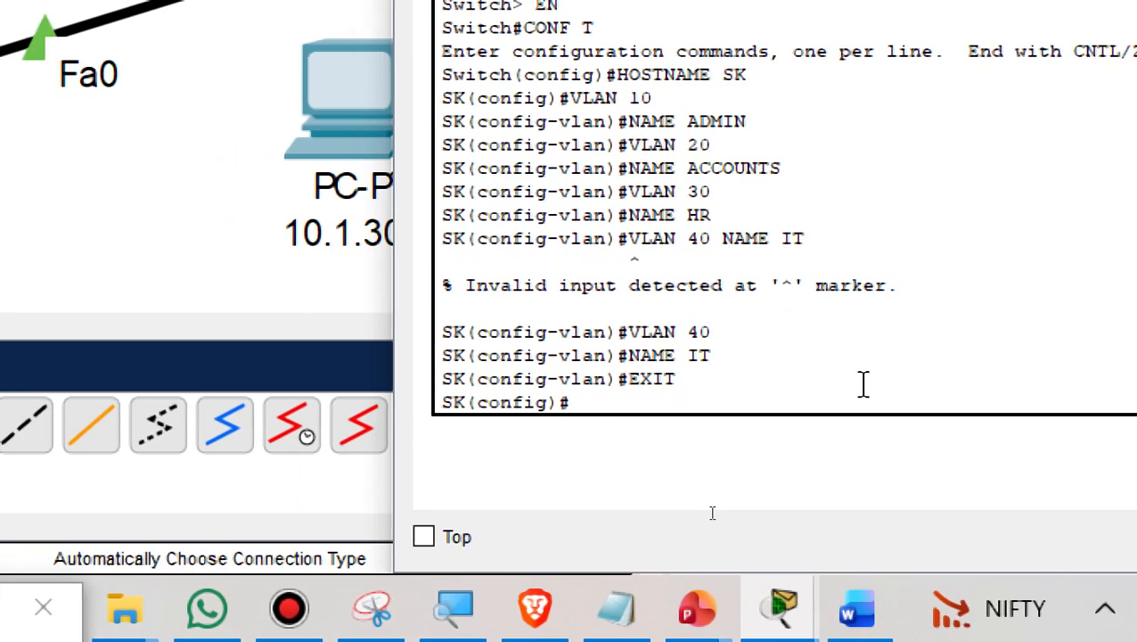
# Enter interface FA0/1 on the switch and set it to access mode with SWITCHPORT MODE ACCESS
pyautogui.write('INT ')
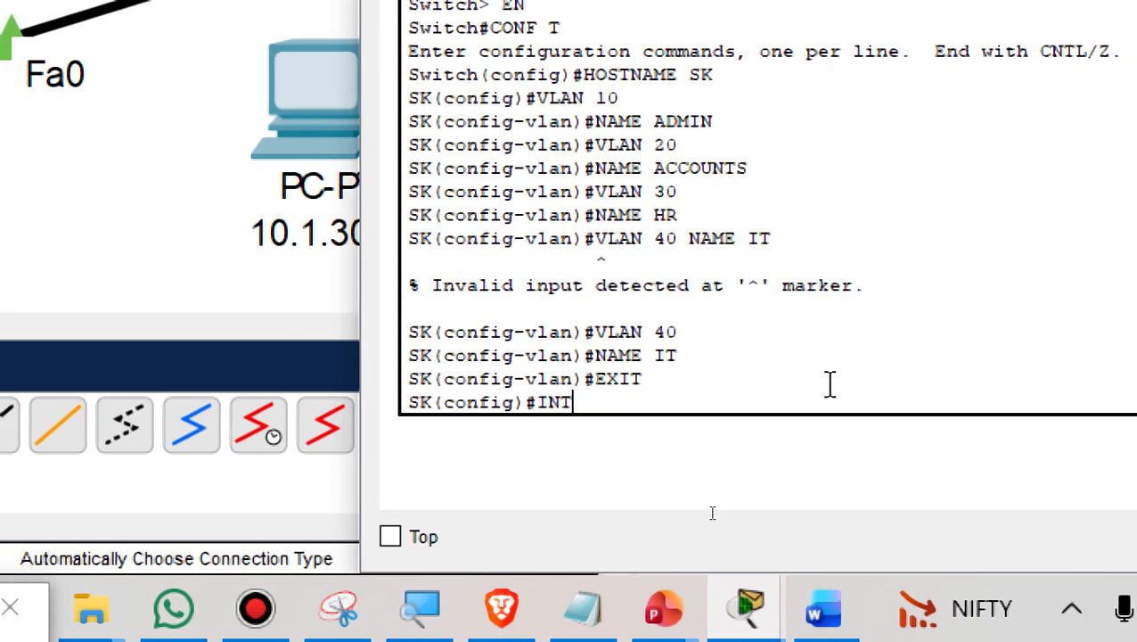
pyautogui.write('FA0/')
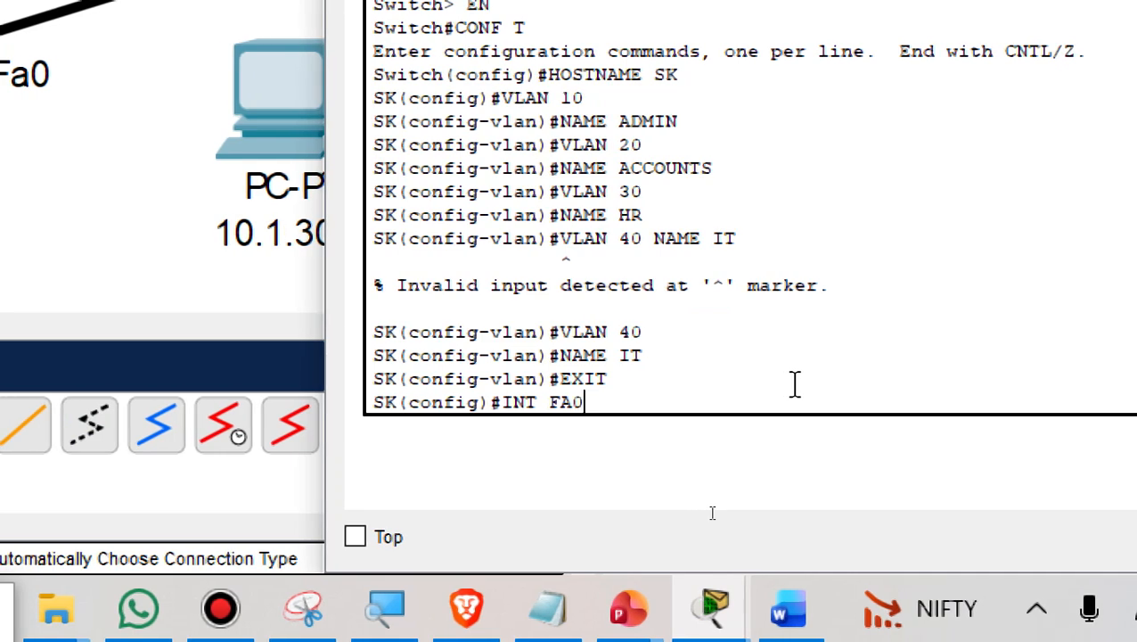
pyautogui.write('1')
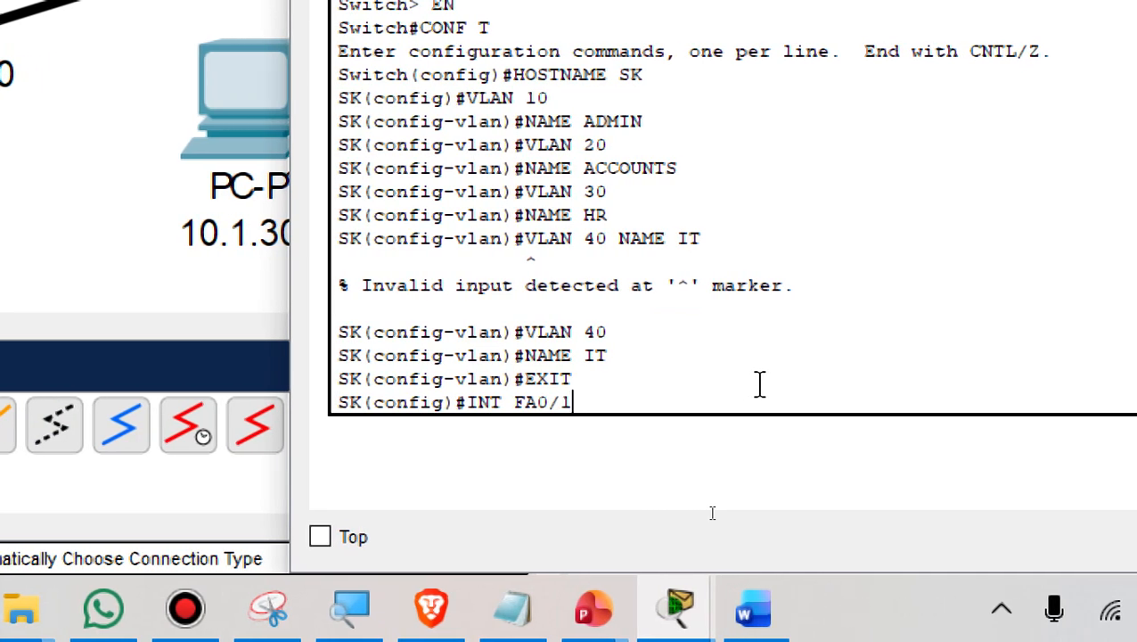
pyautogui.press('Return')
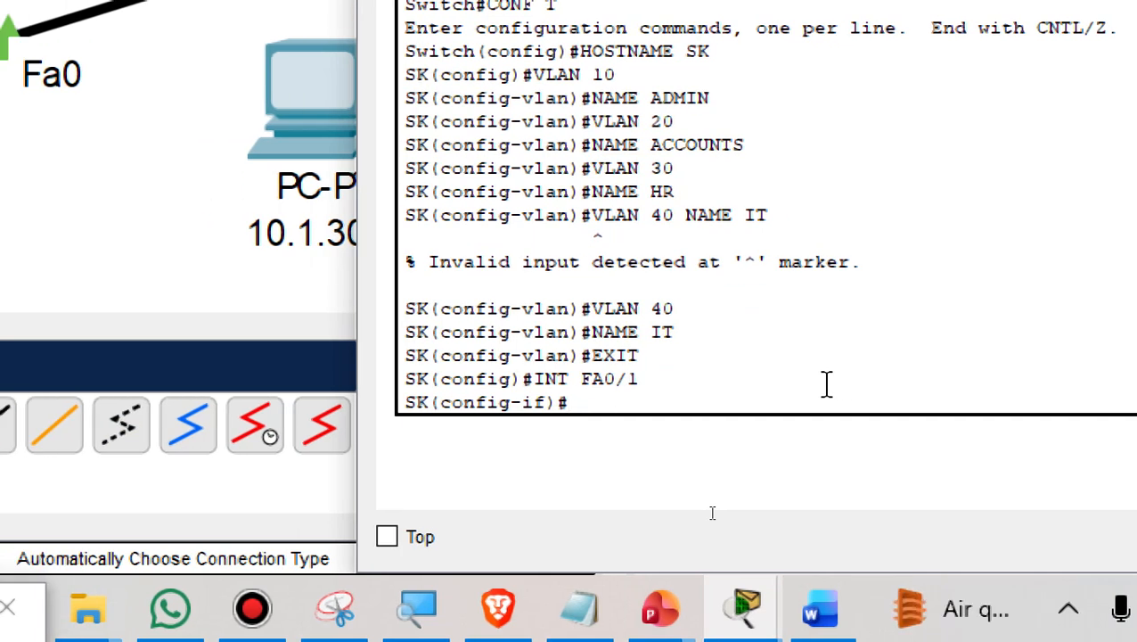
pyautogui.write('SWITCH')
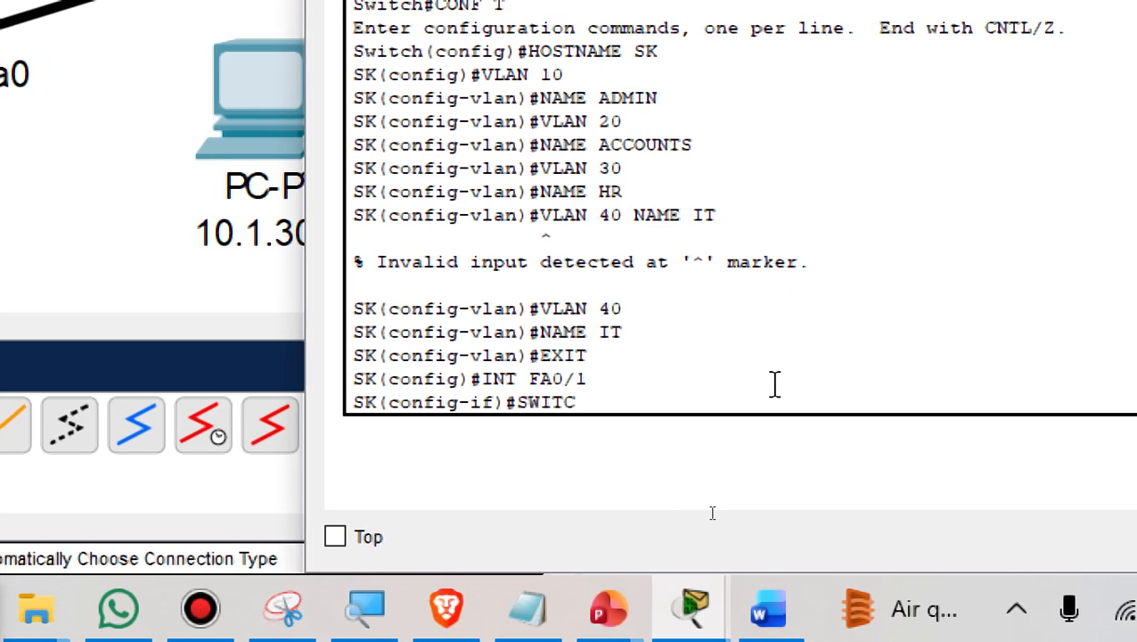
pyautogui.write('PORT')
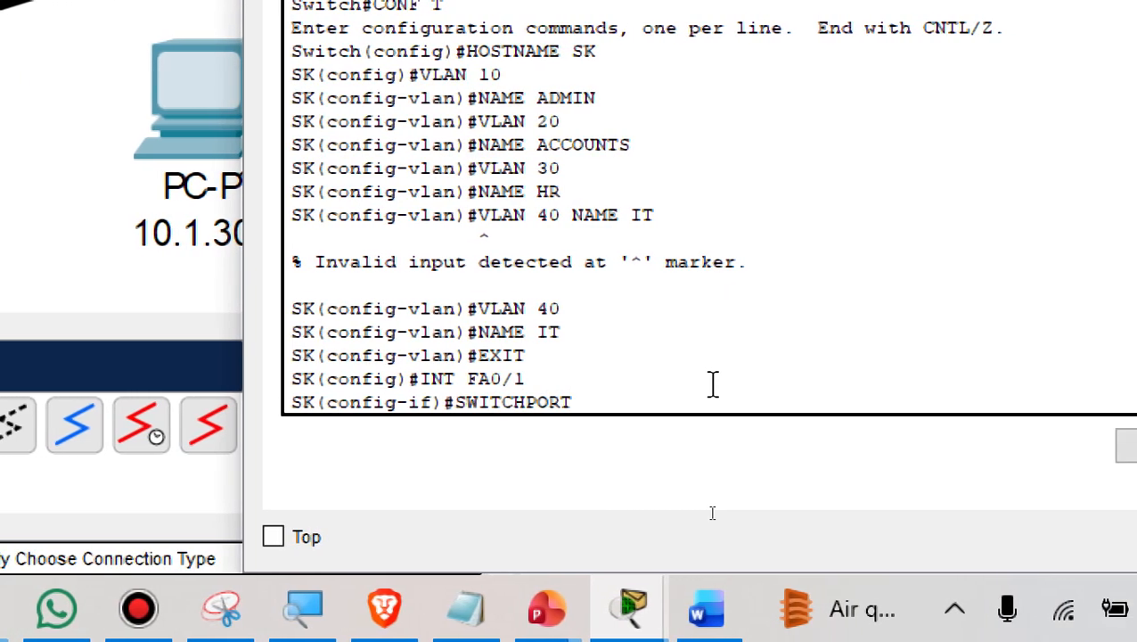
pyautogui.write(' MODAE')
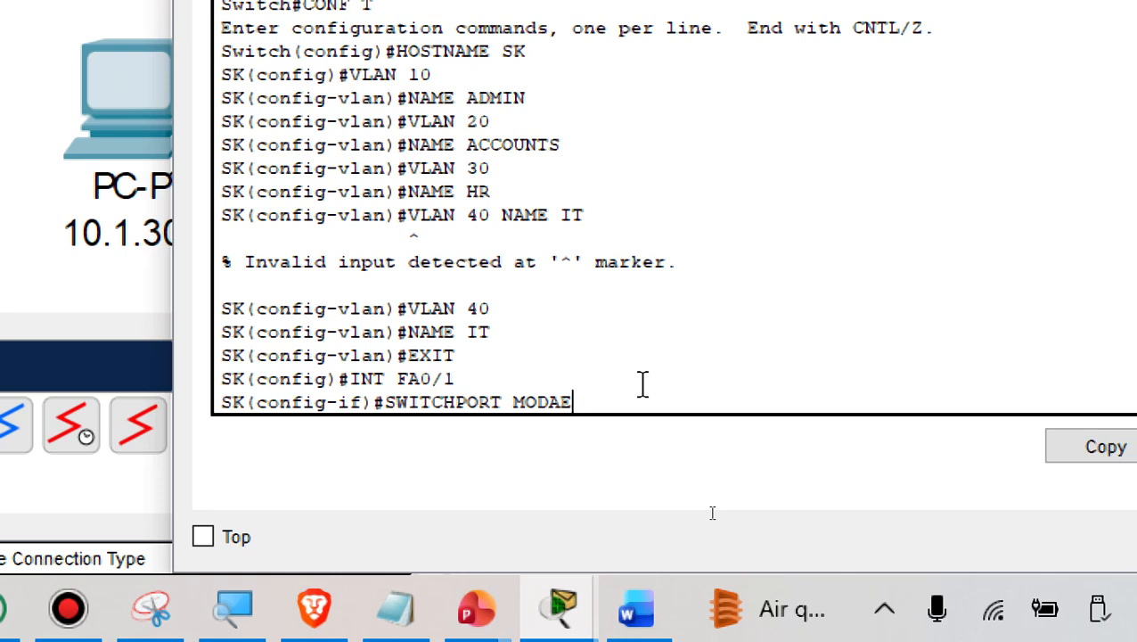
pyautogui.press('BackSpace')
pyautogui.press('BackSpace')
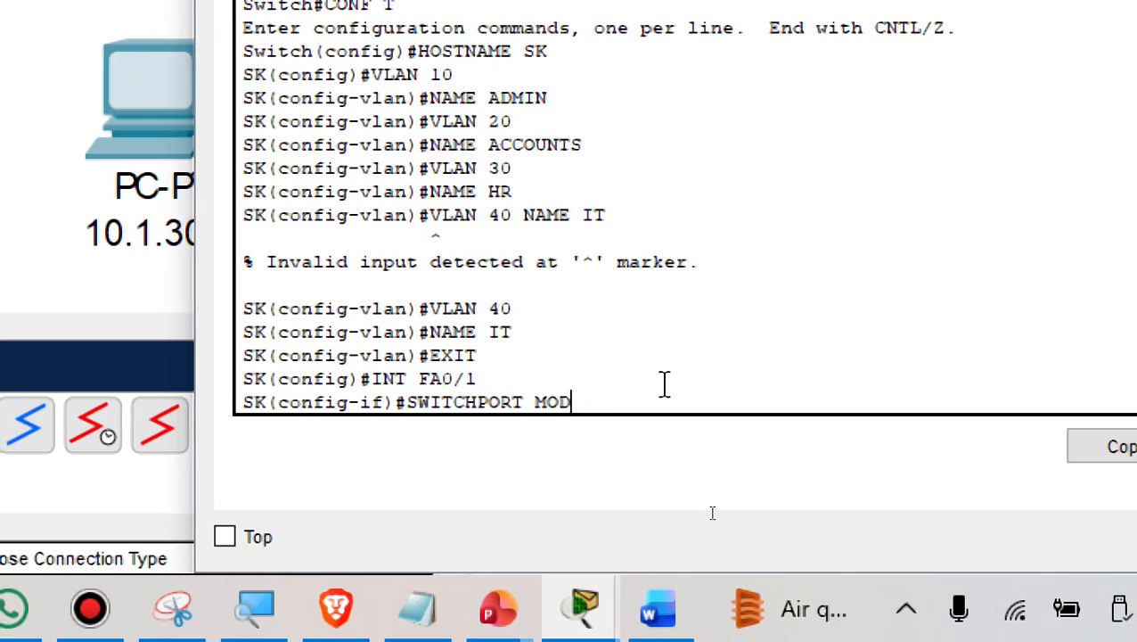
pyautogui.write('EACCESS')
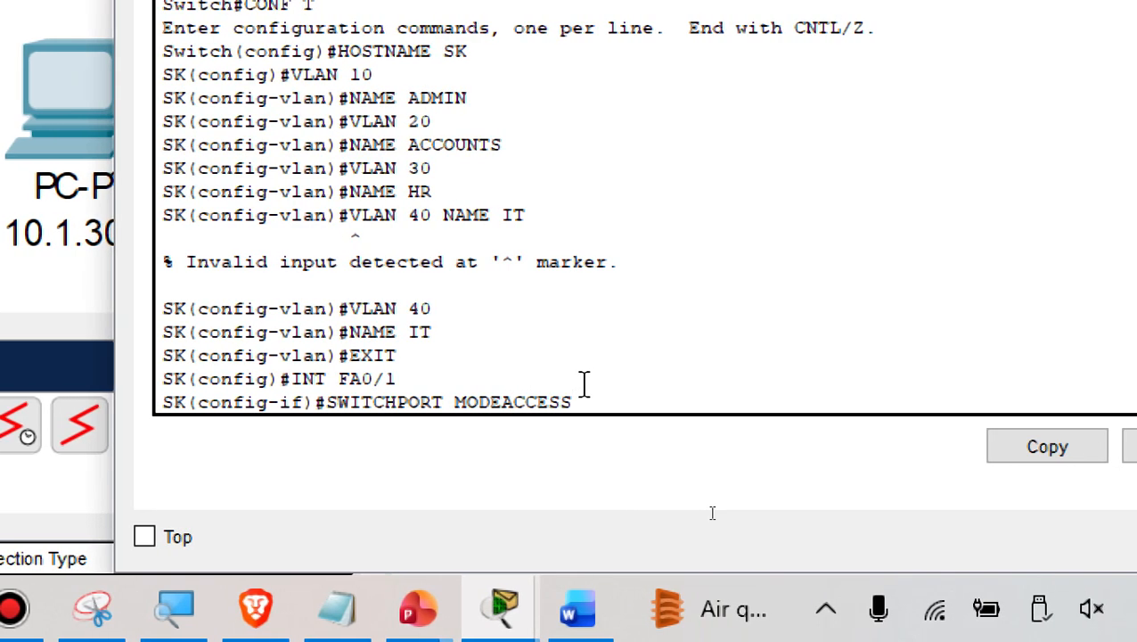
pyautogui.press('Return')
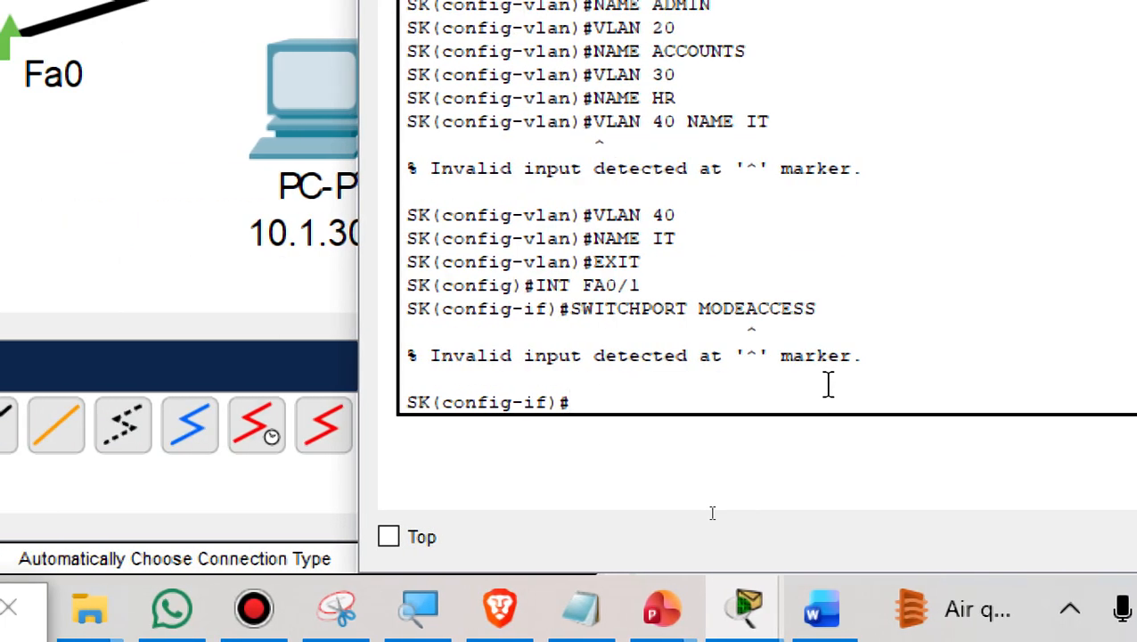
pyautogui.press('Up')
pyautogui.press('BackSpace')
pyautogui.press('BackSpace')
pyautogui.press('BackSpace')
pyautogui.press('BackSpace')
pyautogui.press('BackSpace')
pyautogui.press('BackSpace')
pyautogui.write('ACCESS')
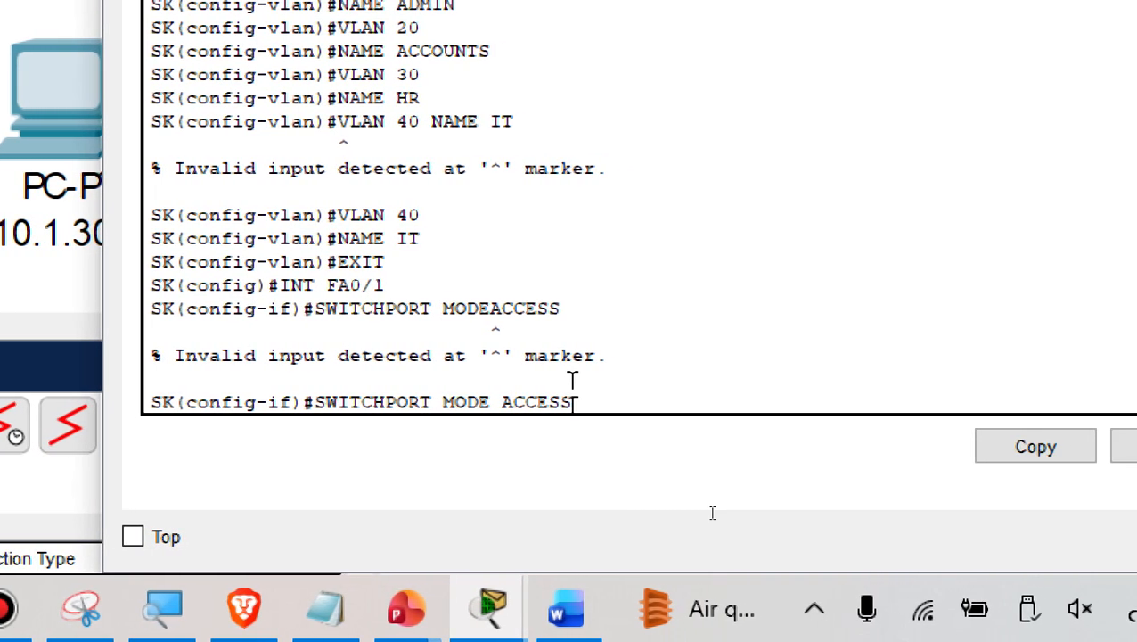
pyautogui.press('Return')
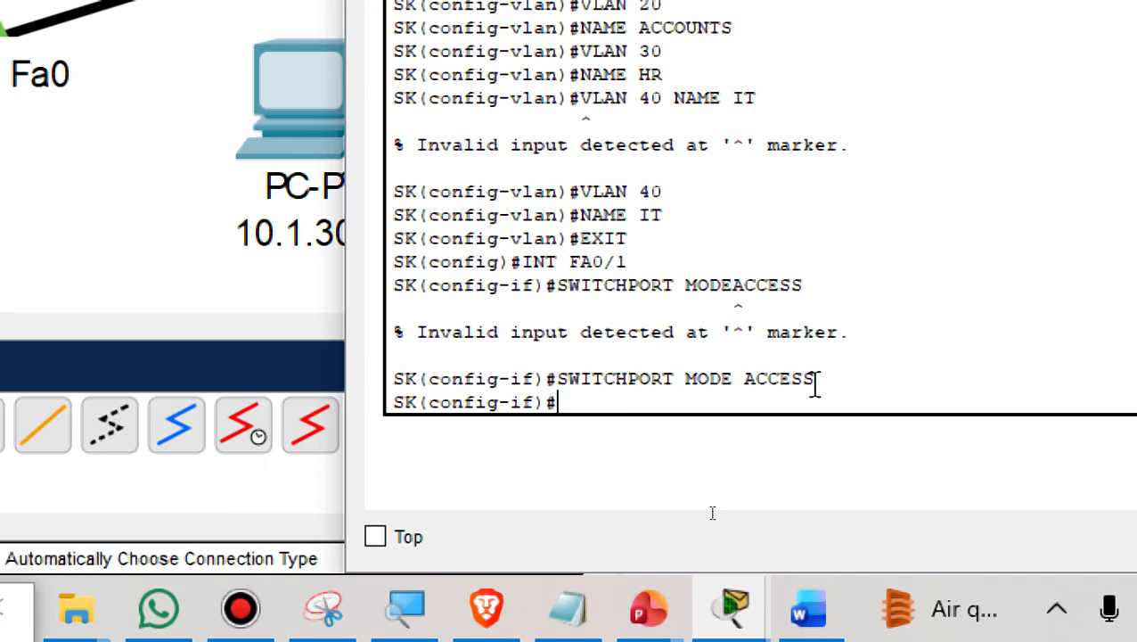
# Assign interface FA0/1 to VLAN 10 with SWITCHPORT ACCESS VLAN 10, and enable the port with NO SHUT
pyautogui.press('Up')
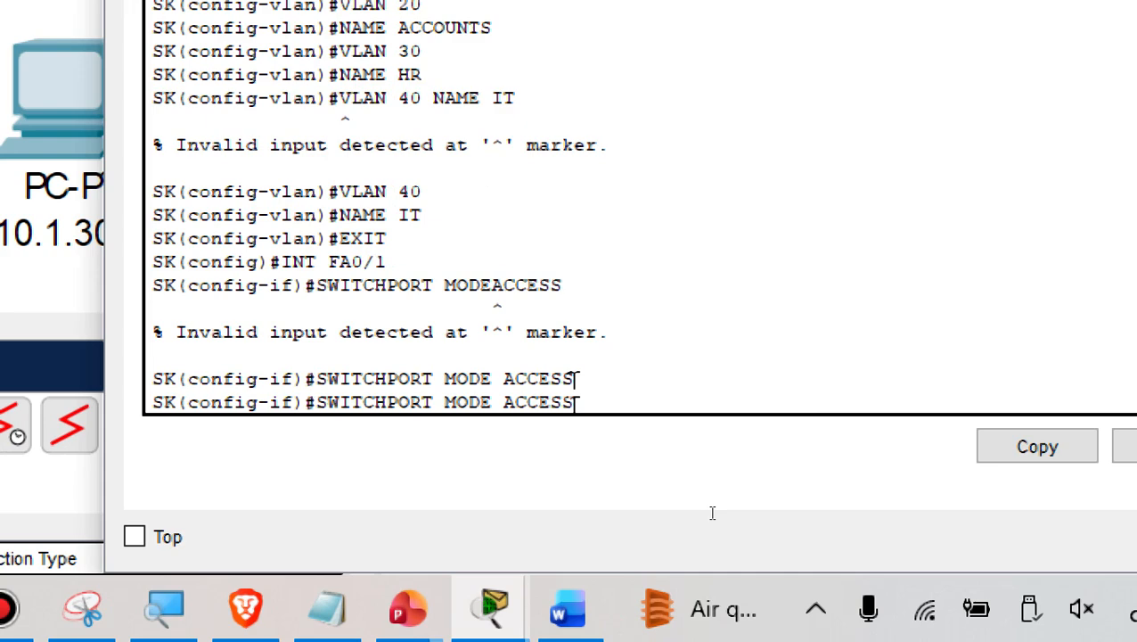
pyautogui.press('BackSpace')
pyautogui.press('BackSpace')
pyautogui.press('BackSpace')
pyautogui.press('BackSpace')
pyautogui.press('BackSpace')
pyautogui.press('BackSpace')
pyautogui.press('BackSpace')
pyautogui.press('BackSpace')
pyautogui.press('BackSpace')
pyautogui.press('BackSpace')
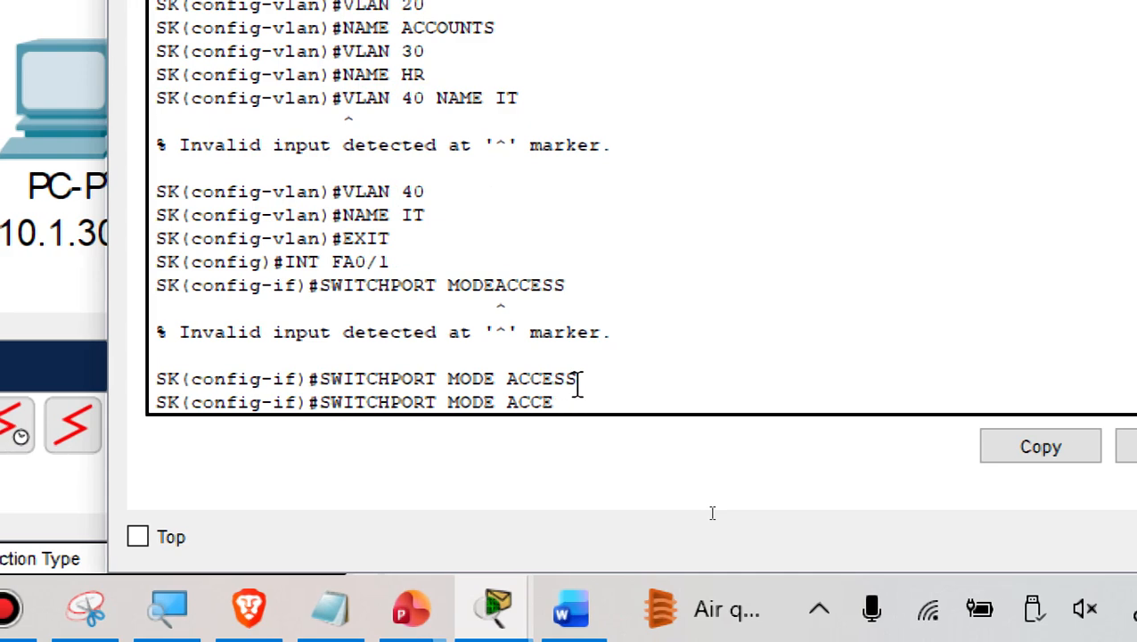
pyautogui.press('BackSpace')
pyautogui.write('ACCESS')
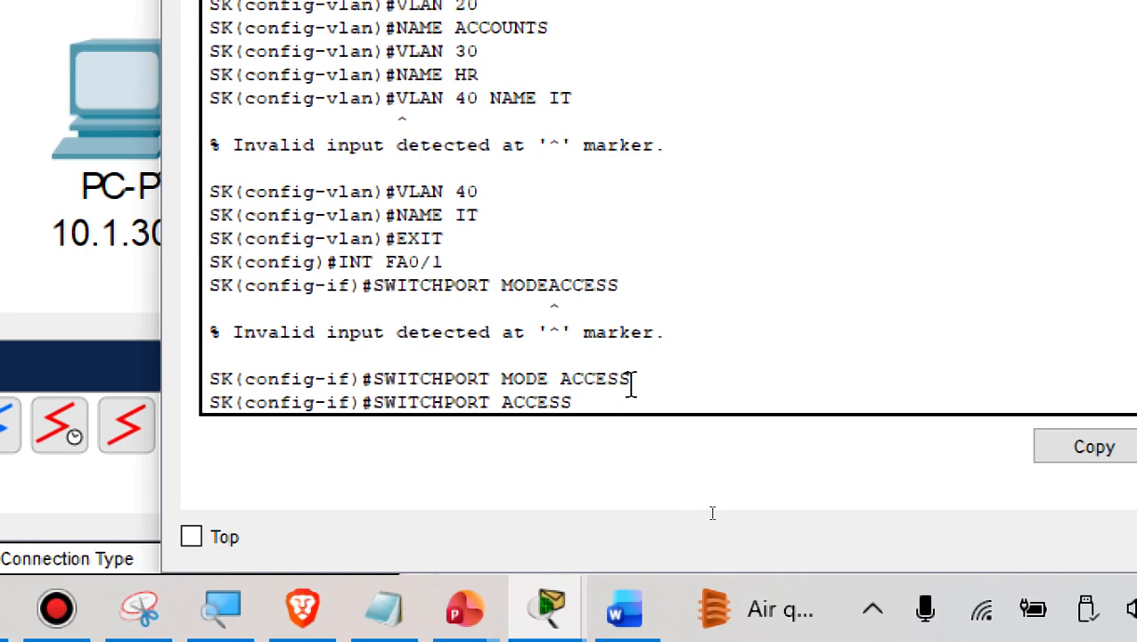
pyautogui.write(' VLAN 10')
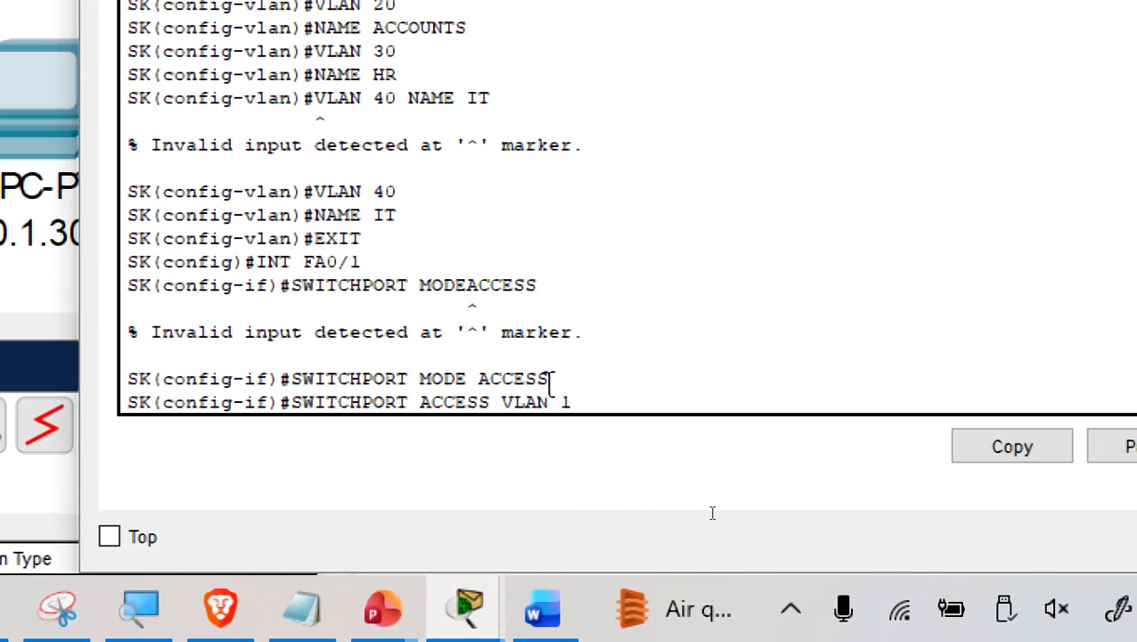
pyautogui.press('Return')
pyautogui.write('NO SHUT')
pyautogui.press('Return')
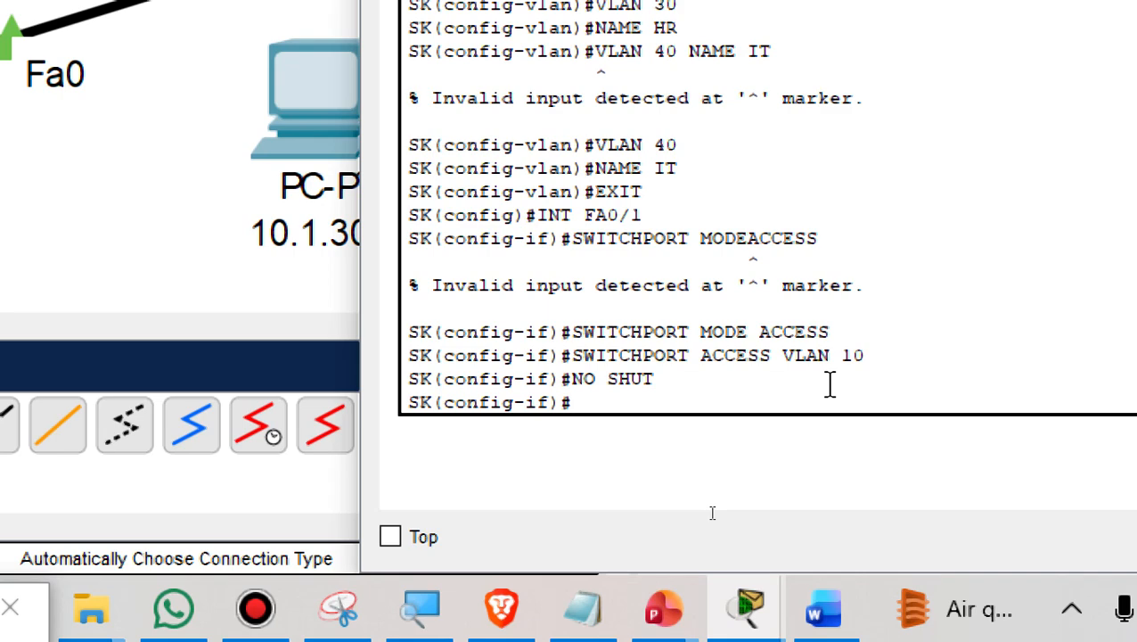
# Enter interface FA0/2 on the switch and set it to access mode with SWITCHPORT MODE ACCESS
pyautogui.press('Up')
pyautogui.press('Up')
pyautogui.press('Up')
pyautogui.press('Up')
pyautogui.press('Up')
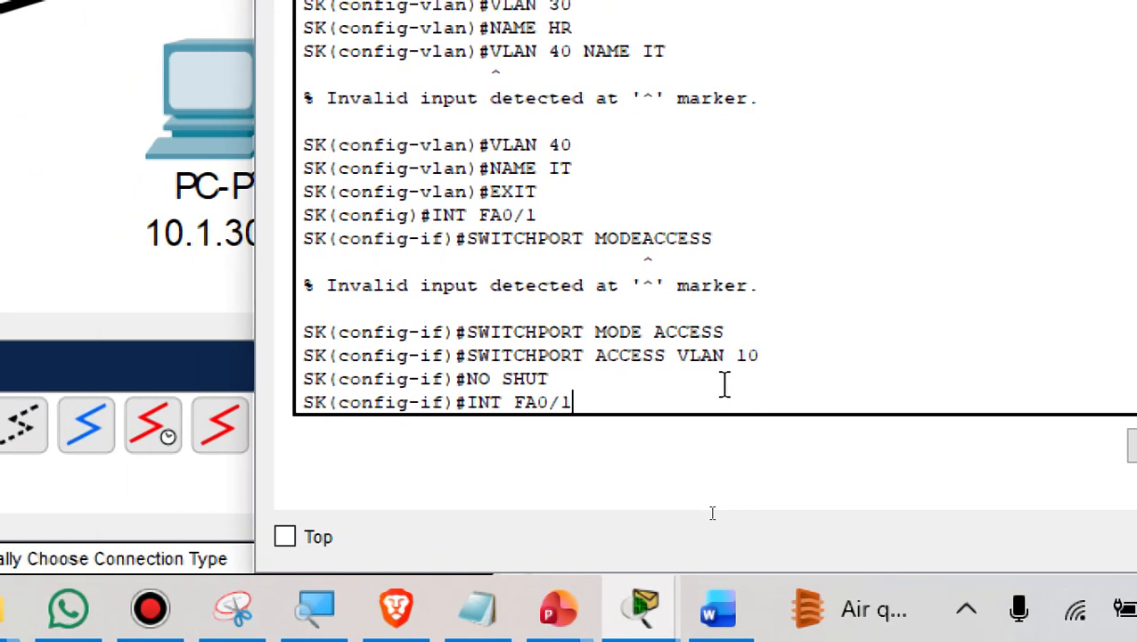
pyautogui.press('BackSpace')
pyautogui.write('2')
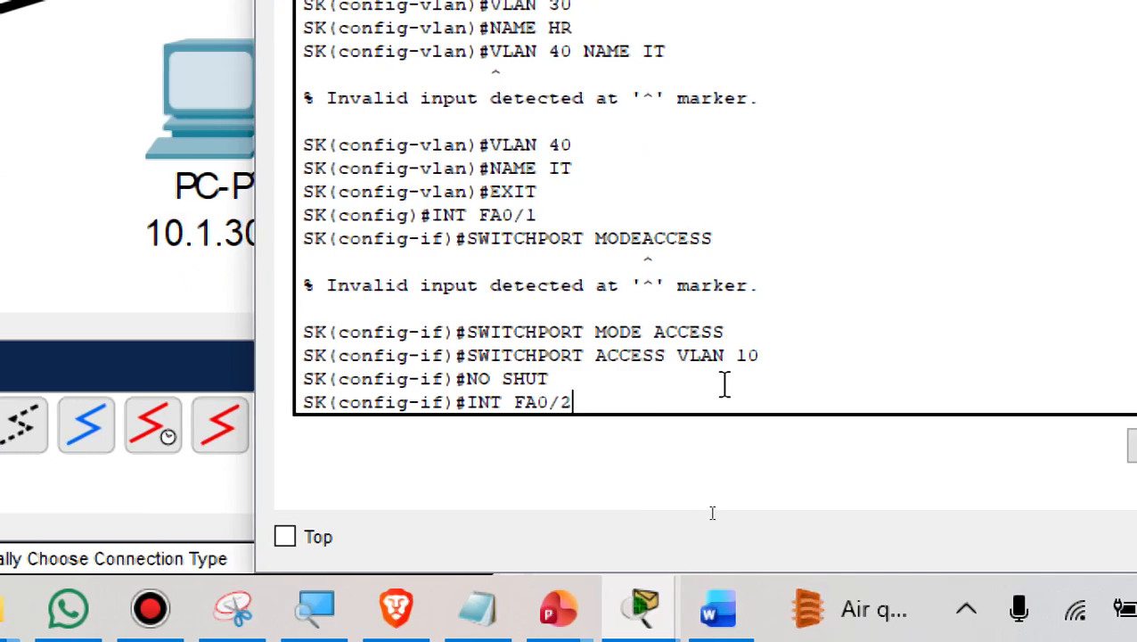
pyautogui.press('Return')
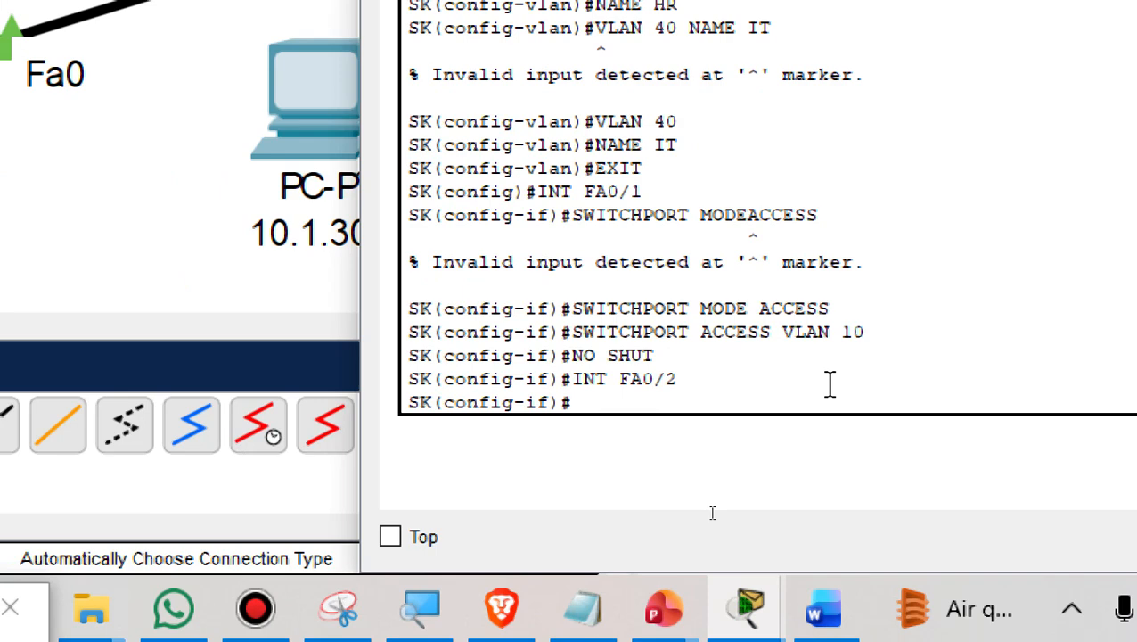
pyautogui.press('Up')
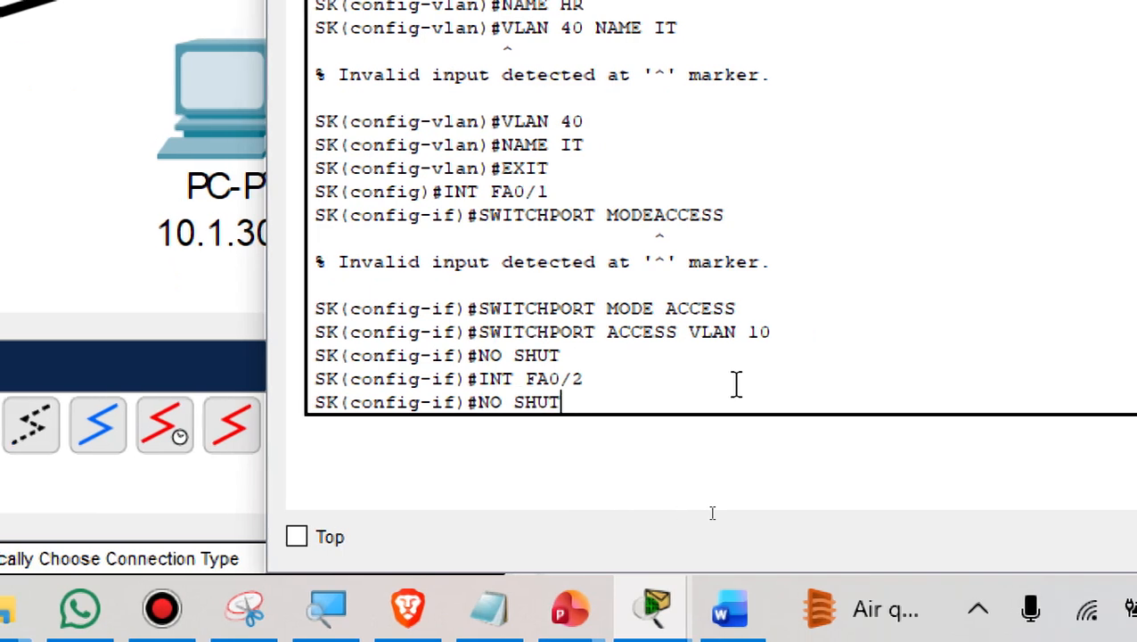
pyautogui.press('Up')
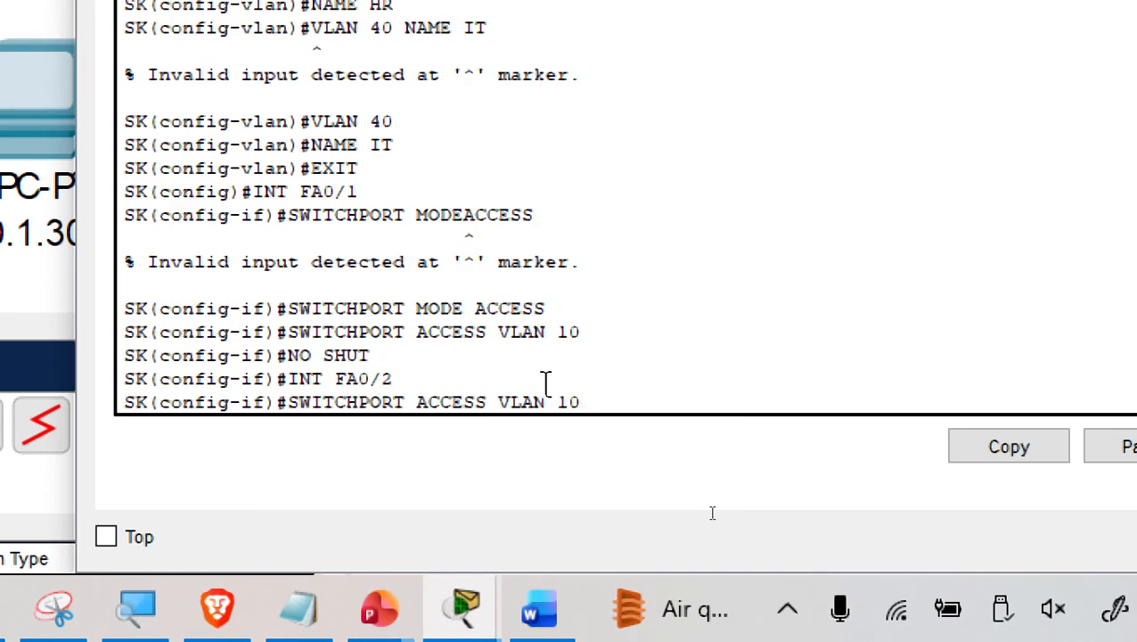
pyautogui.press('Up')
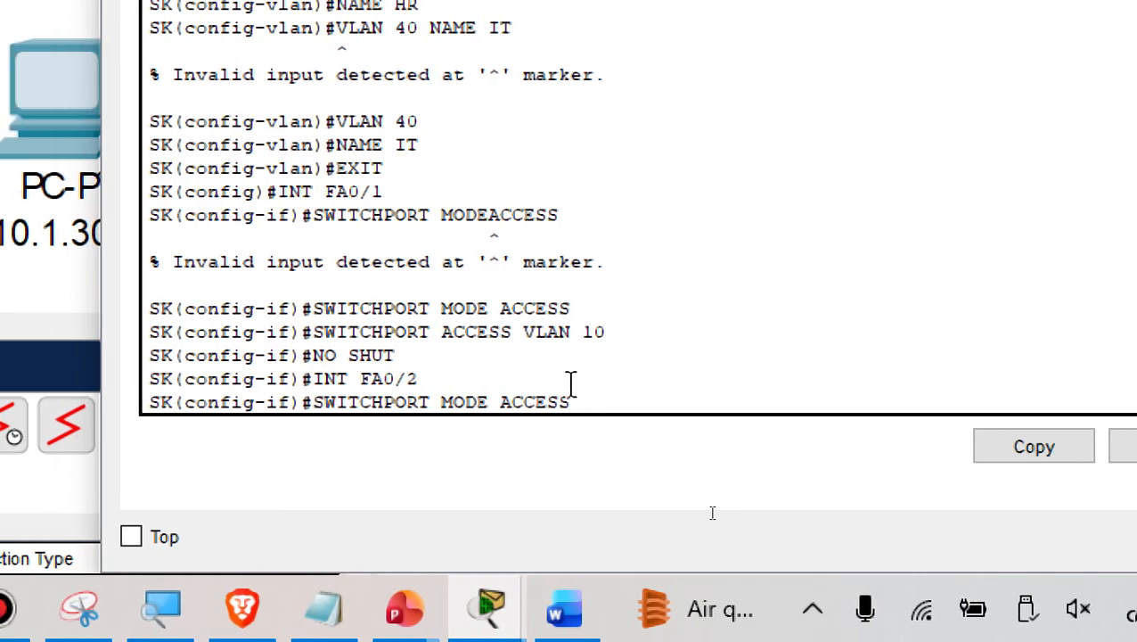
pyautogui.press('Return')
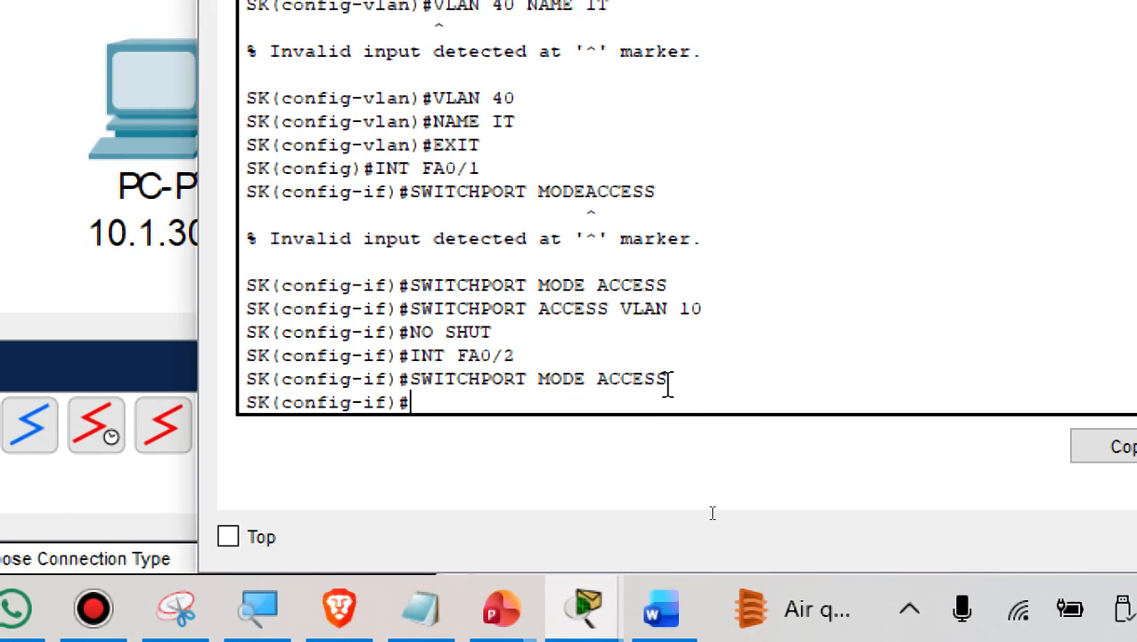
# Assign interface FA0/2 to VLAN 20 with SWITCHPORT ACCESS VLAN 20, and enable the port with NO SHUT
pyautogui.press('Up')
pyautogui.press('Up')
pyautogui.press('Up')
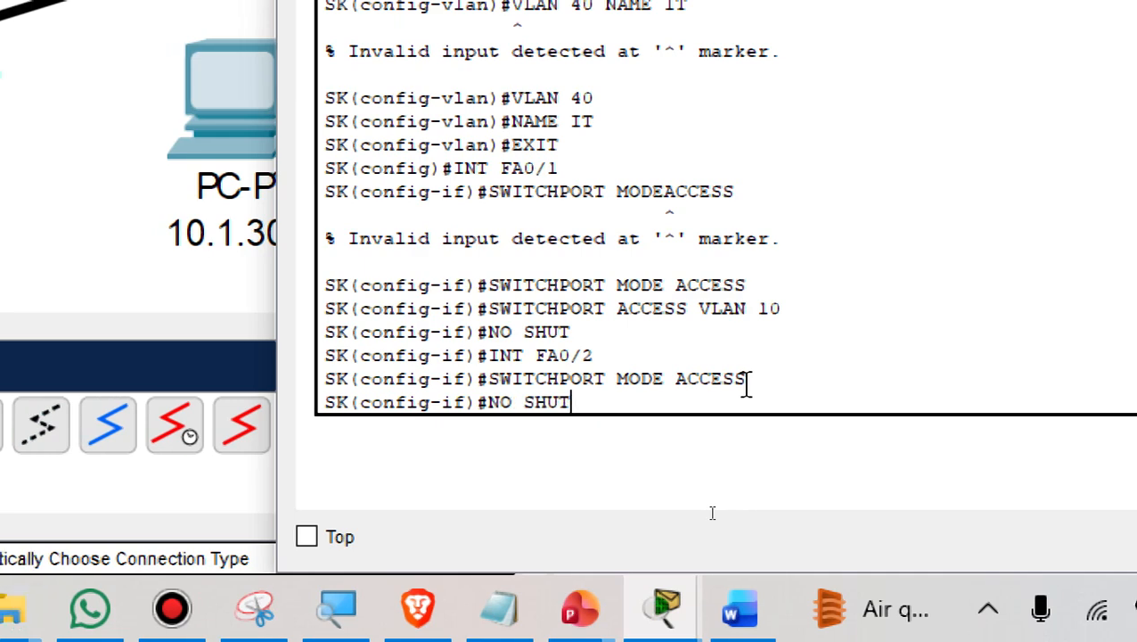
pyautogui.press('Up')
pyautogui.press('BackSpace')
pyautogui.press('BackSpace')
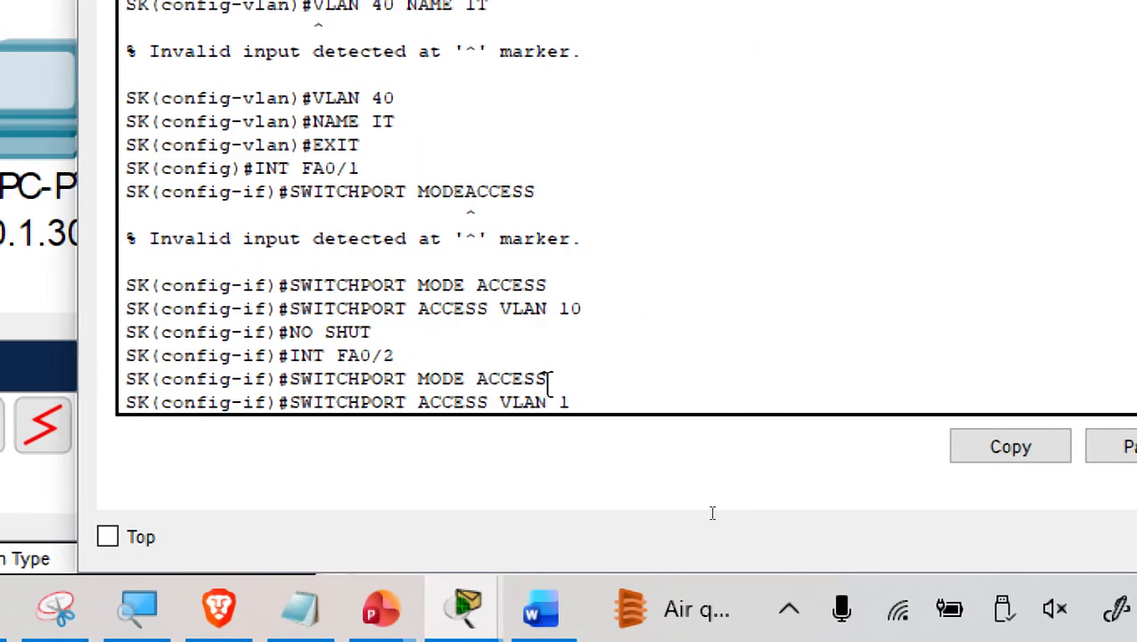
pyautogui.write('20')
pyautogui.press('Return')
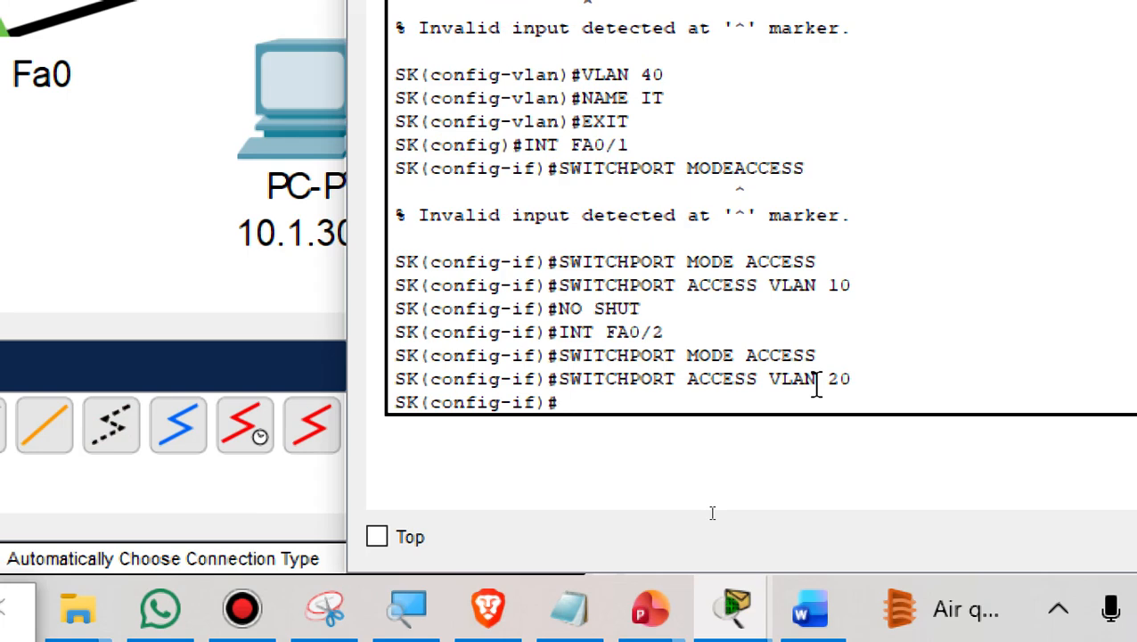
pyautogui.write('NO SHUT')
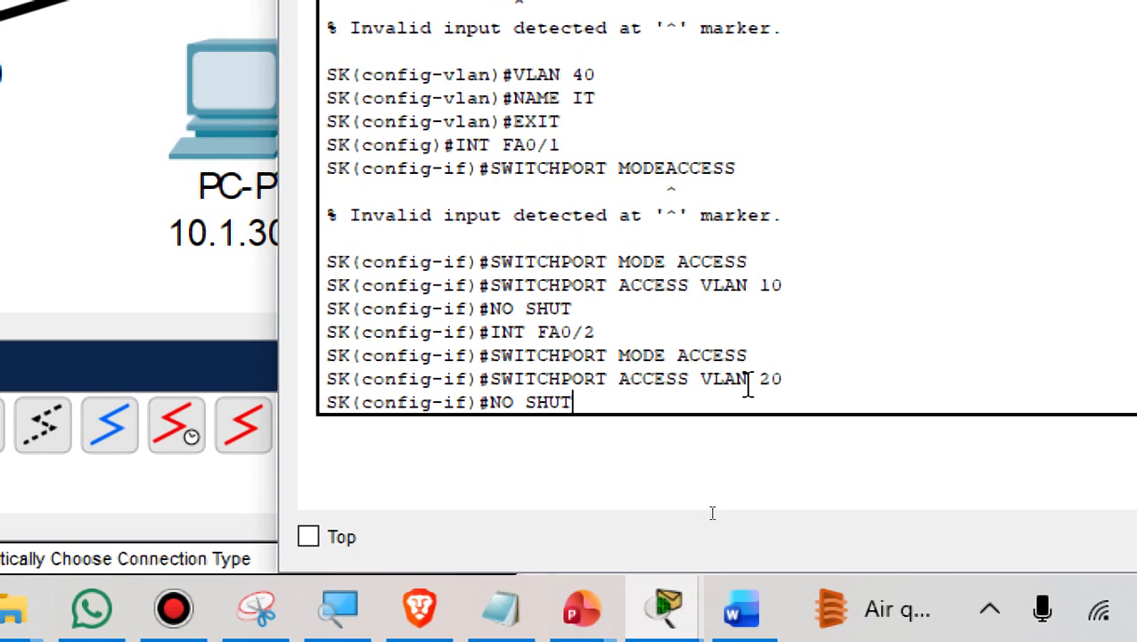
pyautogui.press('Return')
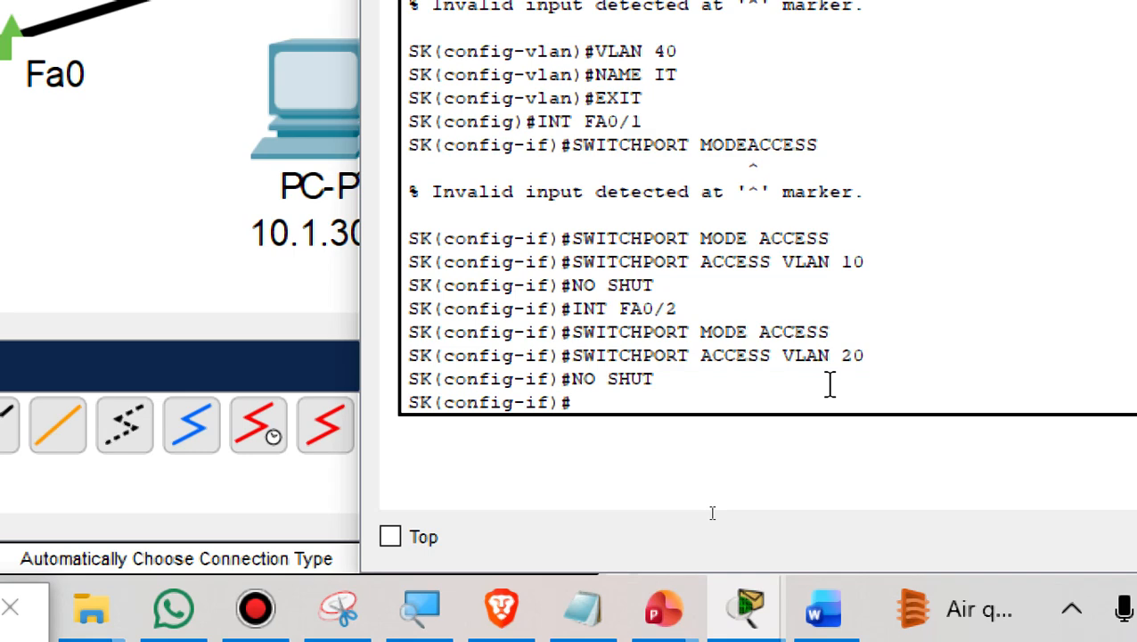
# Enter interface FA0/3 on the switch and set it to access mode with SWITCHPORT MODE ACCESS
pyautogui.write('INT FA')
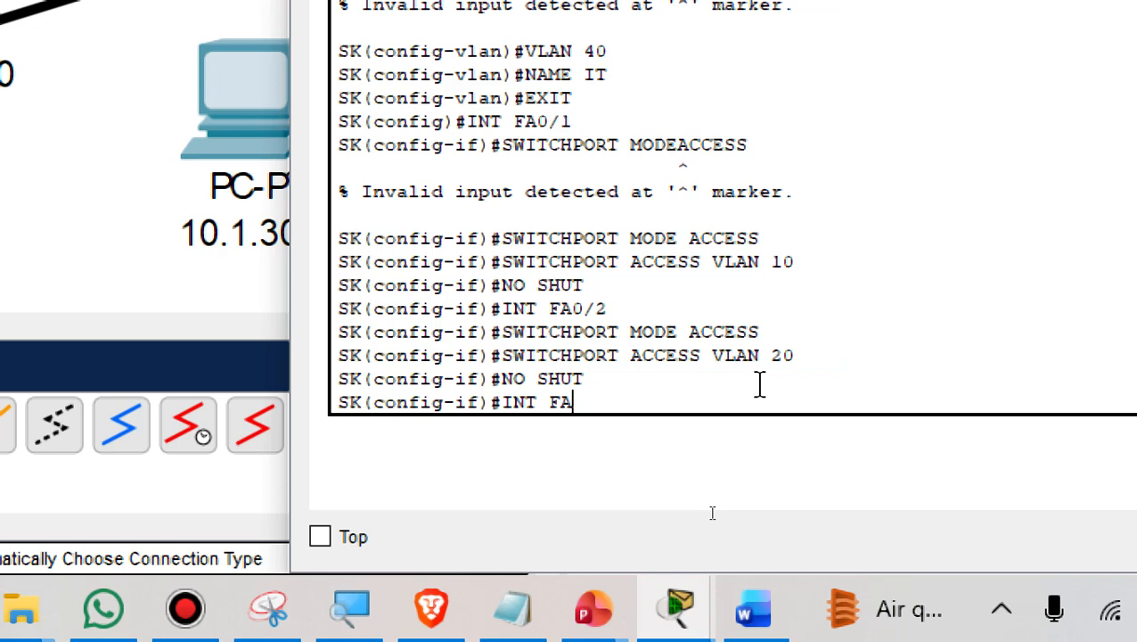
pyautogui.write('0/3')
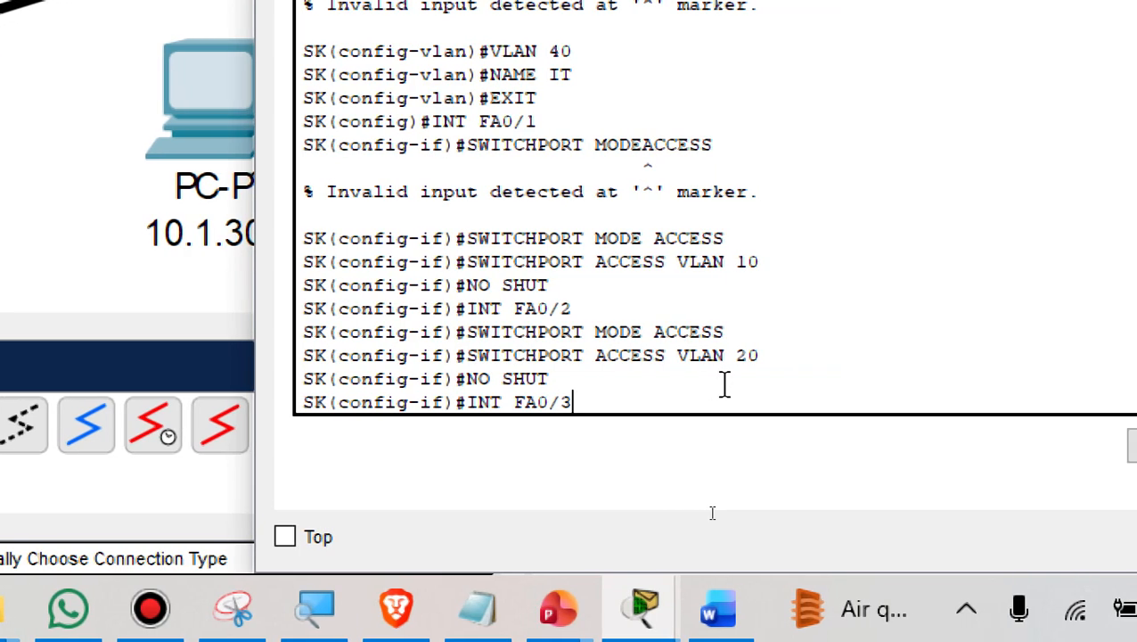
pyautogui.press('Return')
pyautogui.press('Up')
pyautogui.press('Up')
pyautogui.press('Up')
pyautogui.press('Up')
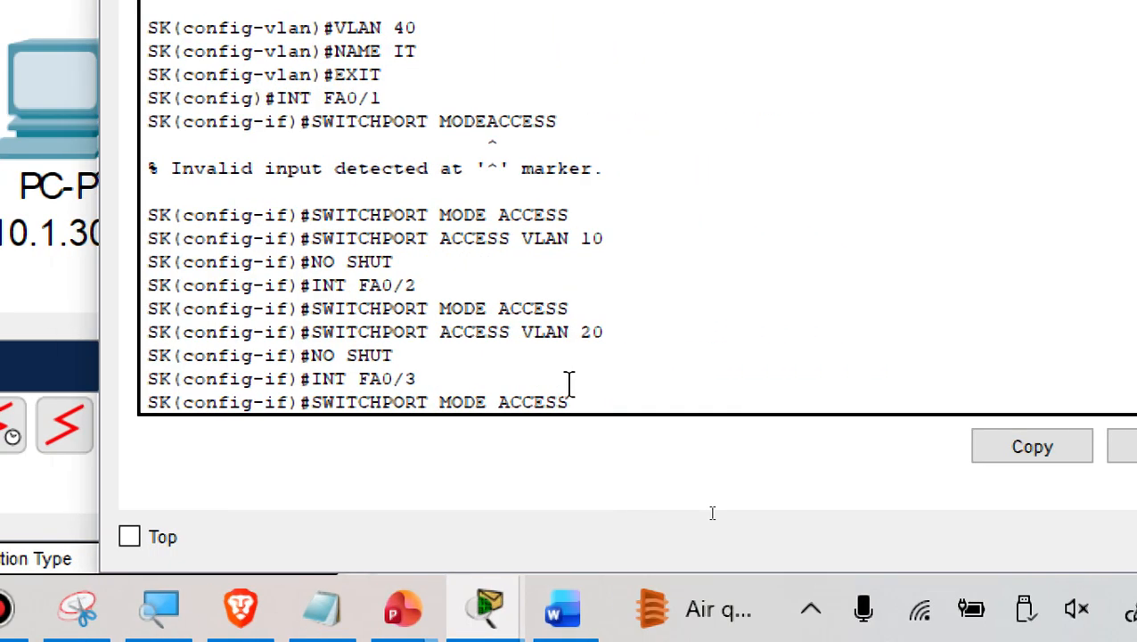
pyautogui.press('Return')
# Assign interface FA0/3 to VLAN 30 with SWITCHPORT ACCESS VLAN 30
pyautogui.press('Up')
pyautogui.press('Up')
pyautogui.press('Up')
pyautogui.press('Up')
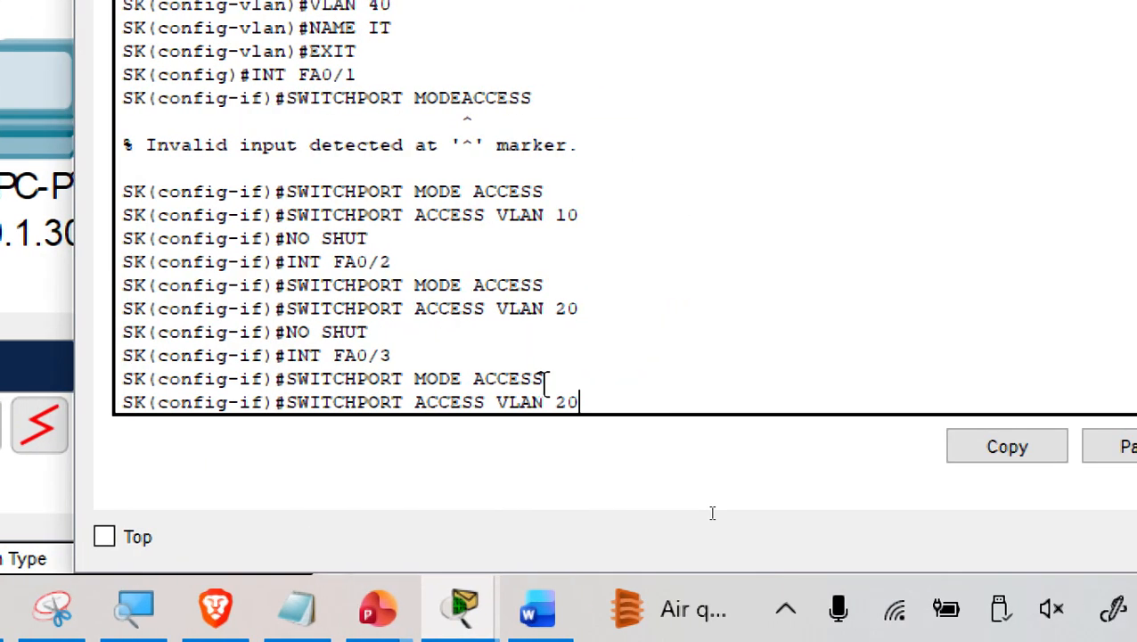
pyautogui.press('BackSpace')
pyautogui.press('BackSpace')
pyautogui.write('30')
pyautogui.press('Return')
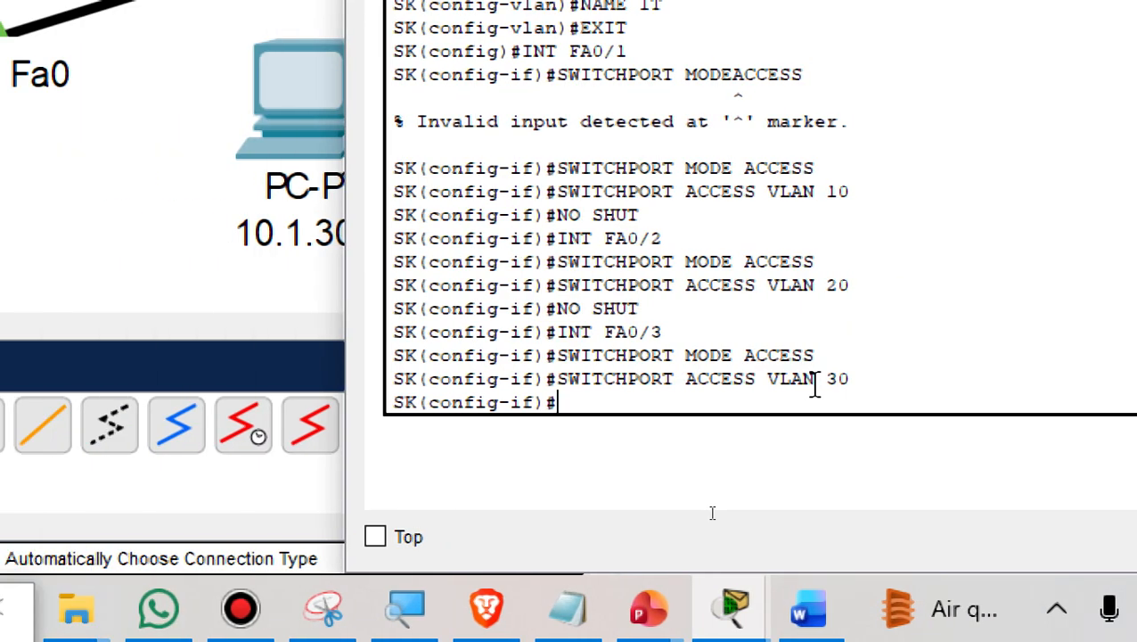
# Enable interface FA0/3 with NO SHUT
pyautogui.press('Up')
pyautogui.press('Up')
pyautogui.press('Up')
pyautogui.press('Up')
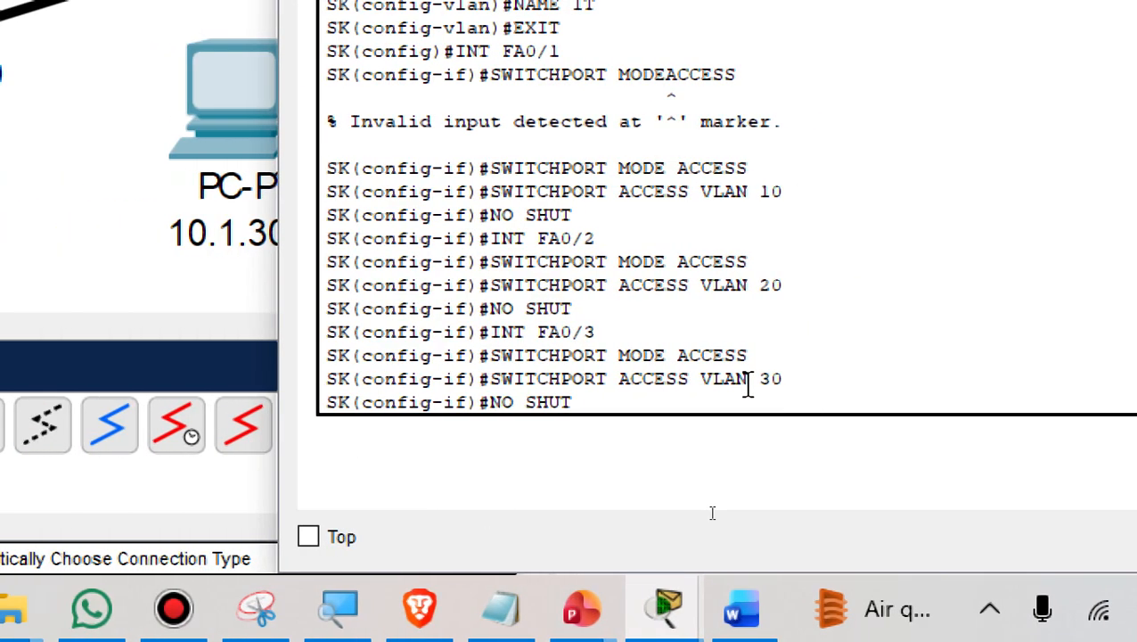
pyautogui.press('Return')
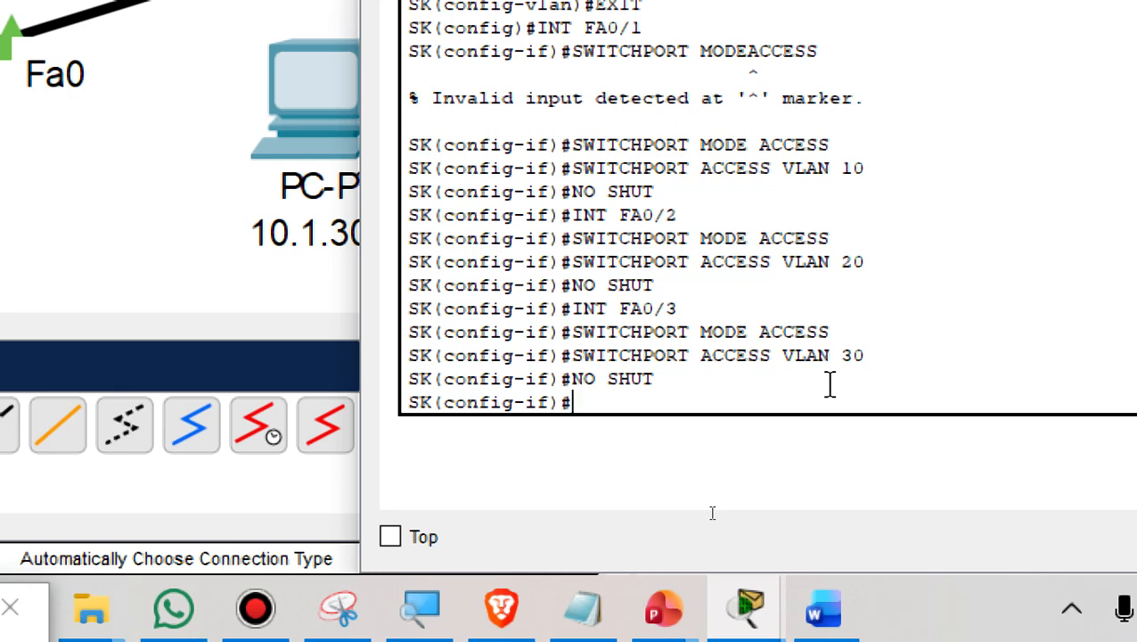
# Enter interface FA0/4 on the switch and set it to access mode with SWITCHPORT MODE ACCESS
pyautogui.press('Up')
pyautogui.press('Up')
pyautogui.press('Up')
pyautogui.press('Up')
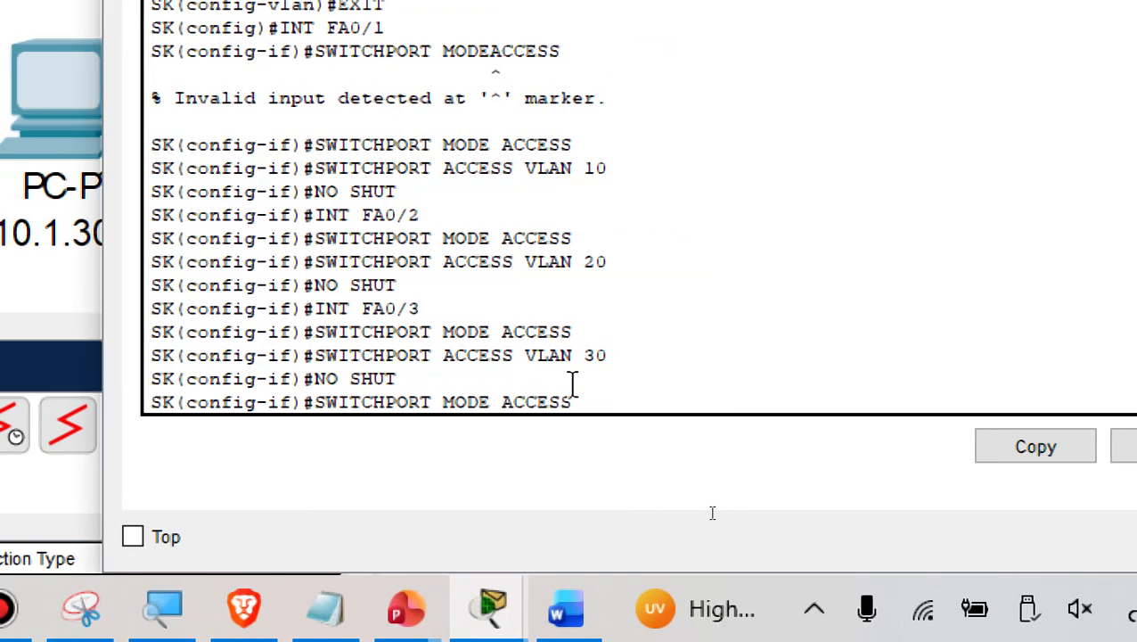
pyautogui.press('BackSpace')
pyautogui.write('4')
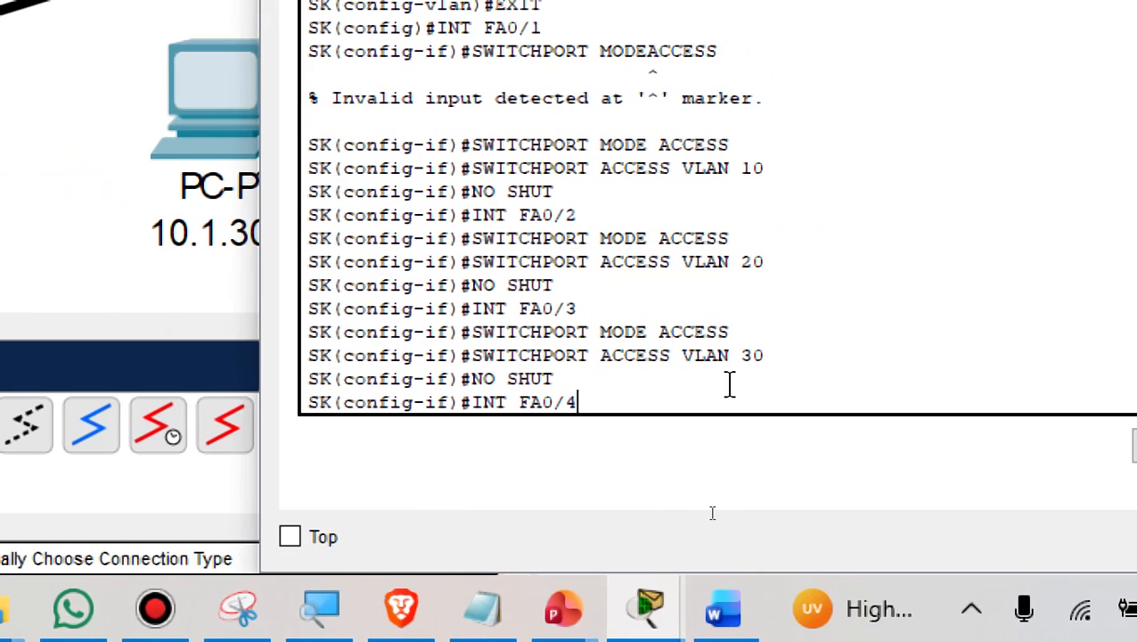
pyautogui.press('Return')
pyautogui.press('Up')
pyautogui.press('Up')
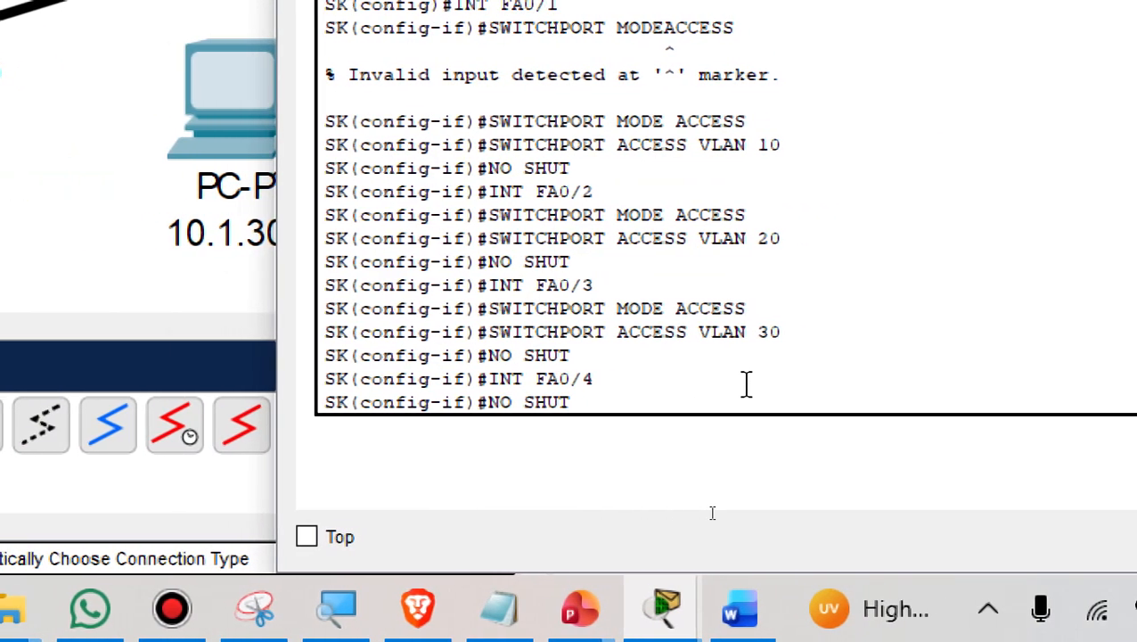
pyautogui.press('Up')
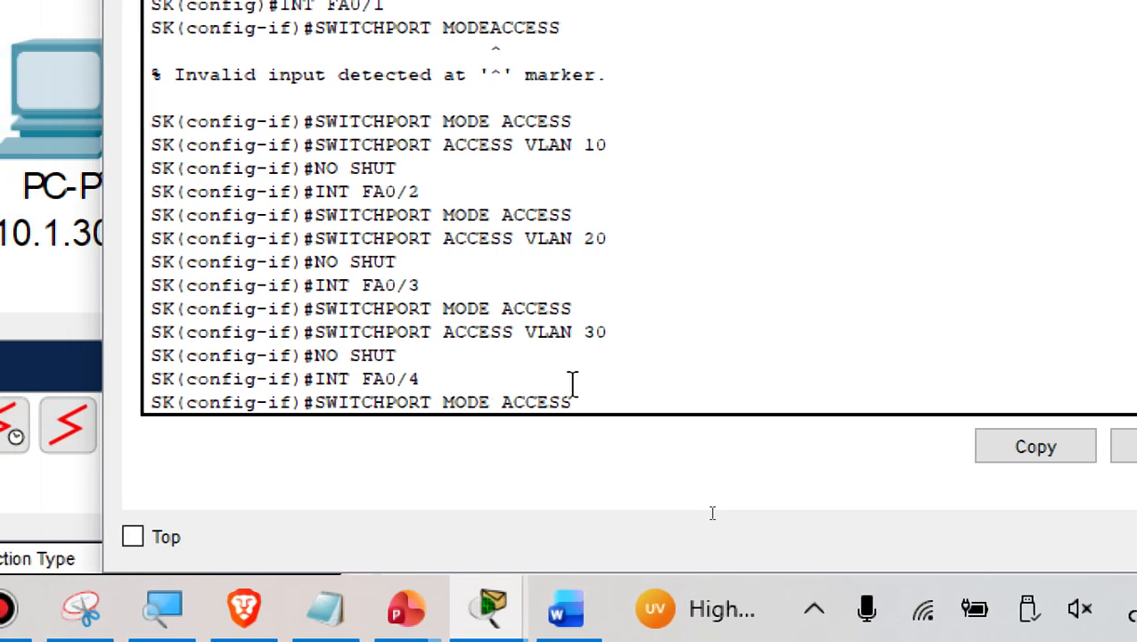
pyautogui.press('Return')
# Assign interface FA0/4 to VLAN 40 with SWITCHPORT ACCESS VLAN 40, and enable the port with NO SHUT
pyautogui.press('Up')
pyautogui.press('Up')
pyautogui.press('Up')
pyautogui.press('Up')
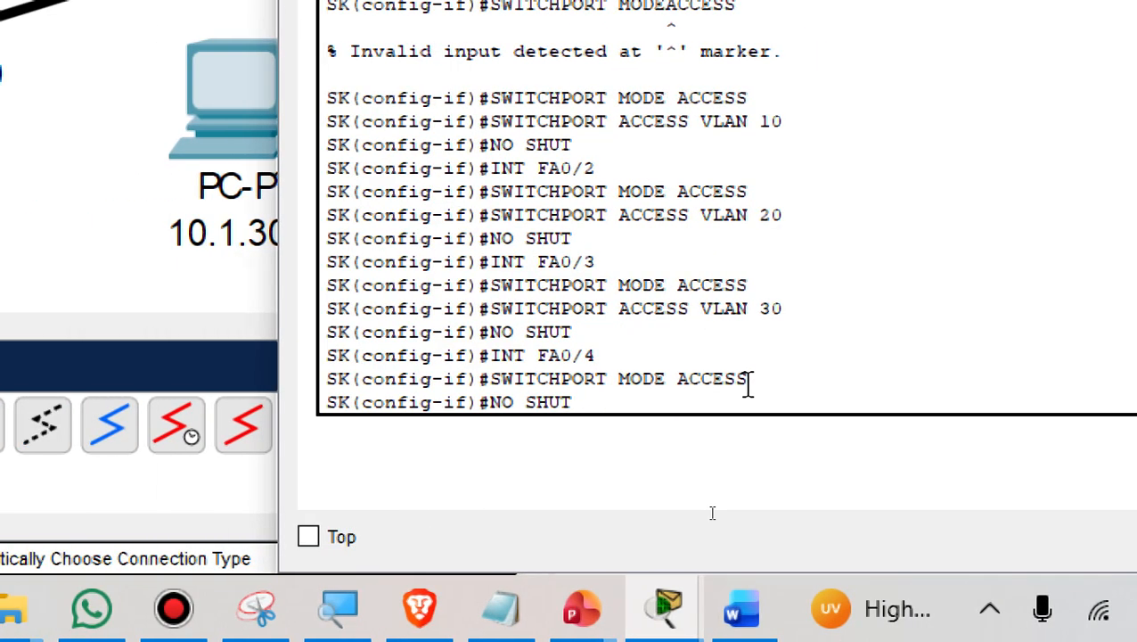
pyautogui.press('BackSpace')
pyautogui.press('BackSpace')
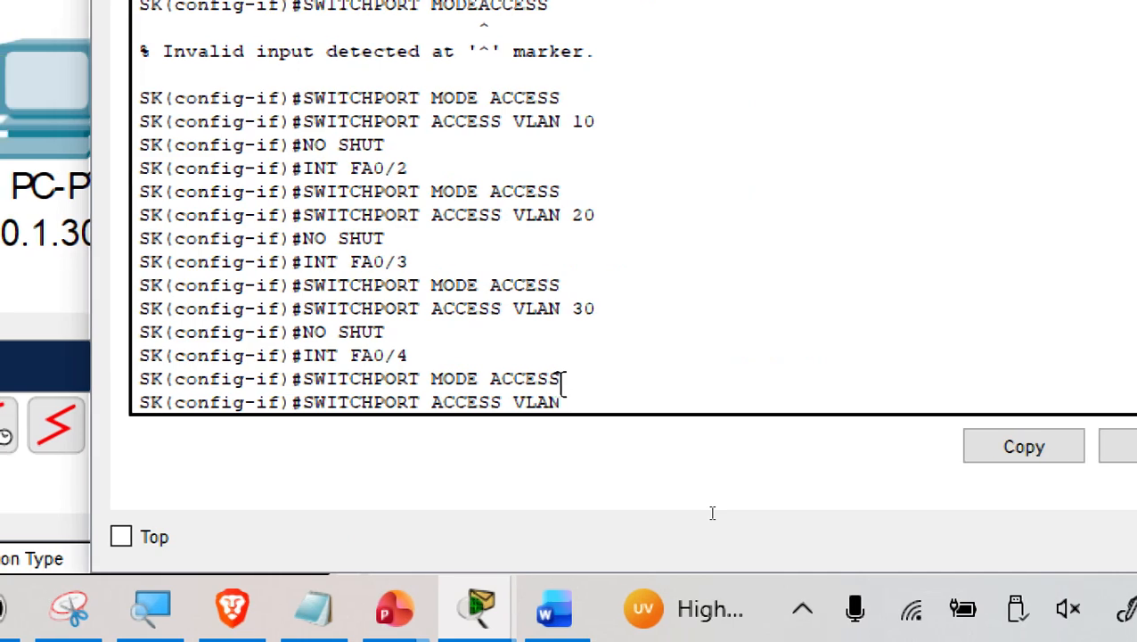
pyautogui.write('40')
pyautogui.press('Return')
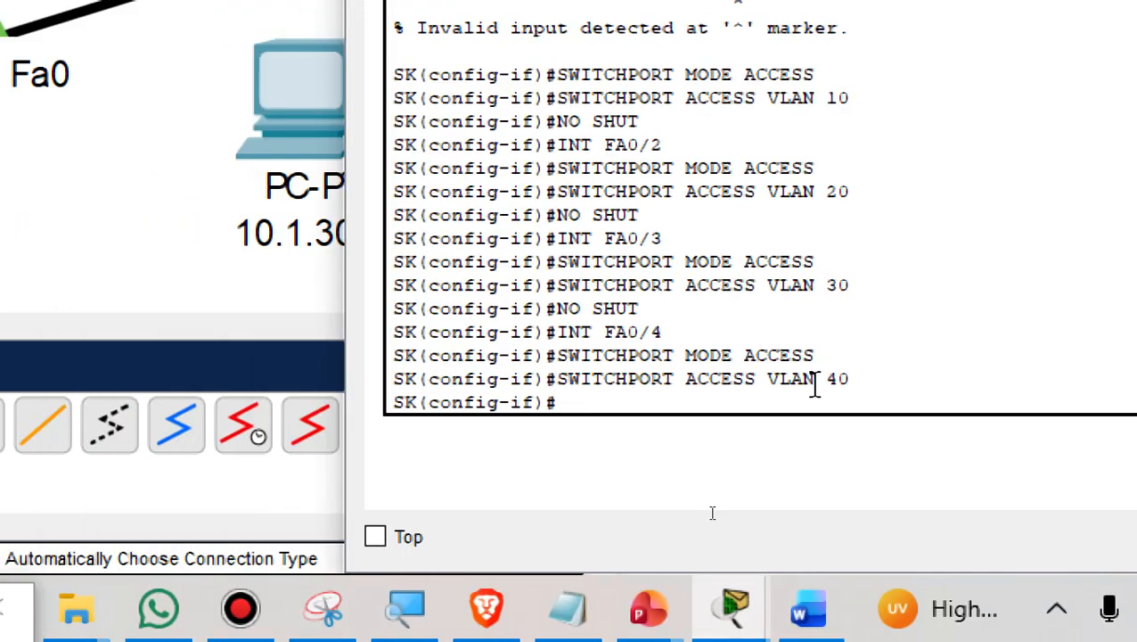
pyautogui.write('NO SHUT')
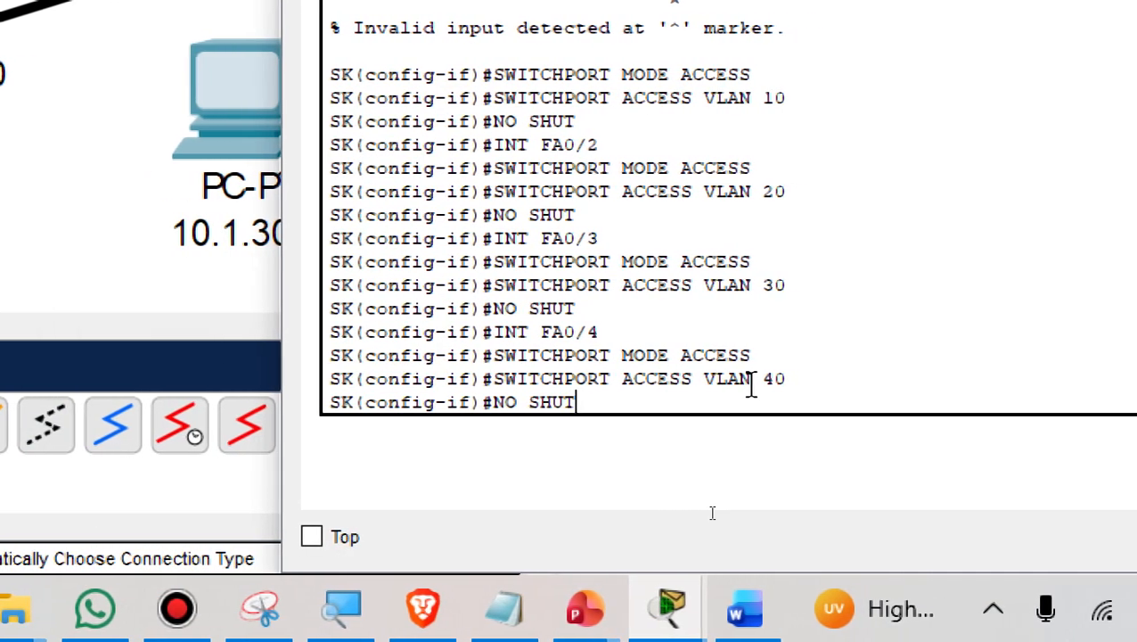
pyautogui.press('Return')
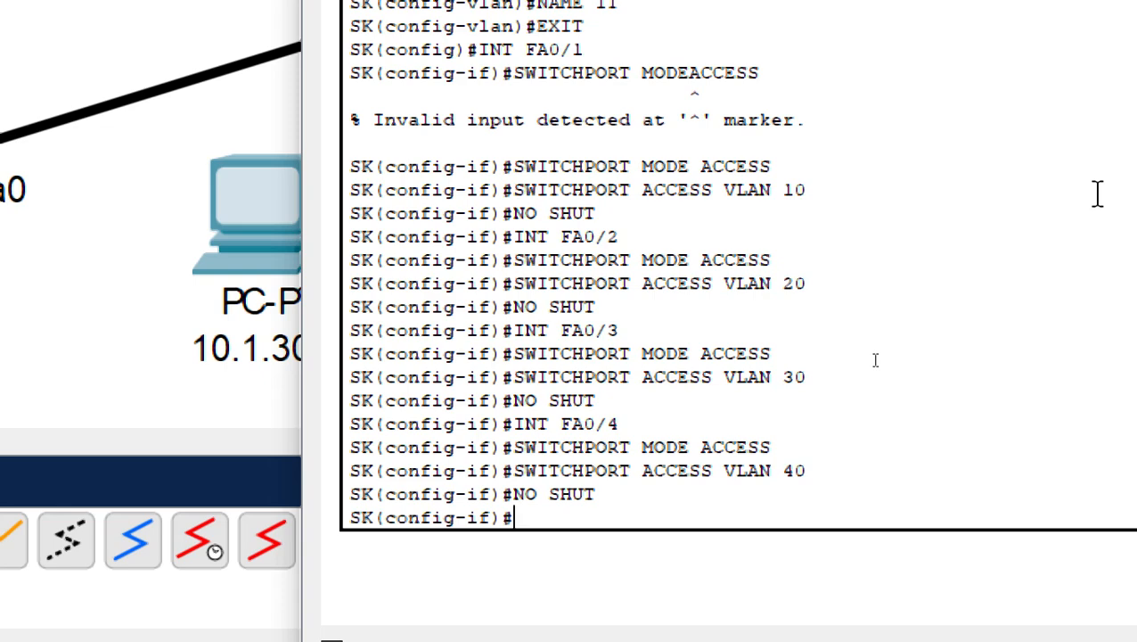
# Return to the configuration of the switch's first access port with INT FA0/1
pyautogui.press('Up')
pyautogui.press('Up')
pyautogui.press('Up')
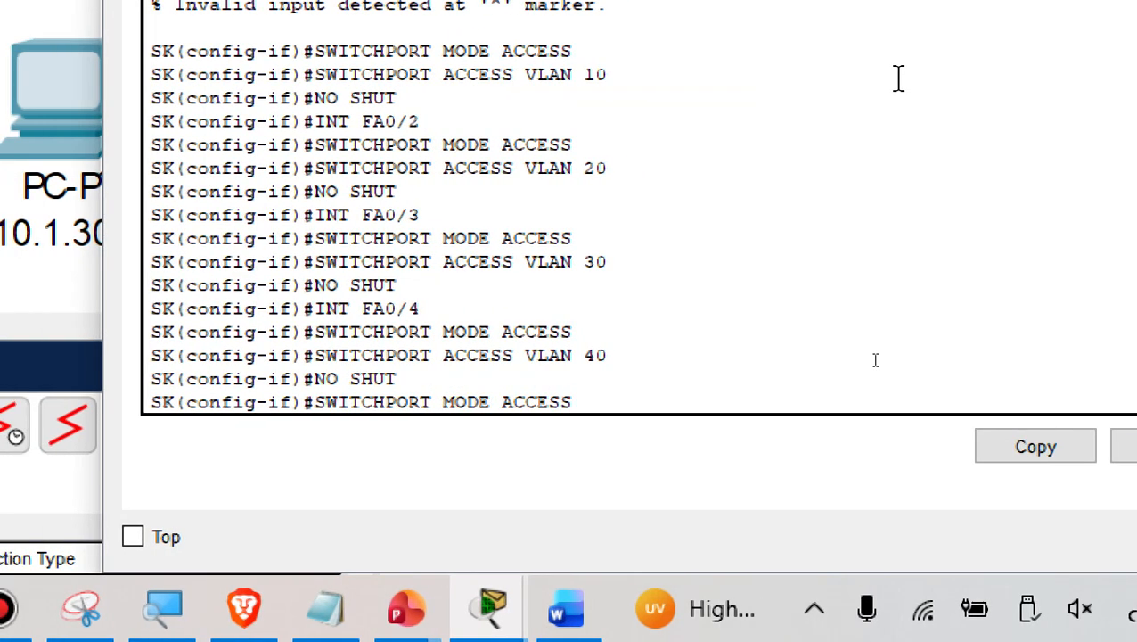
pyautogui.press('Up')
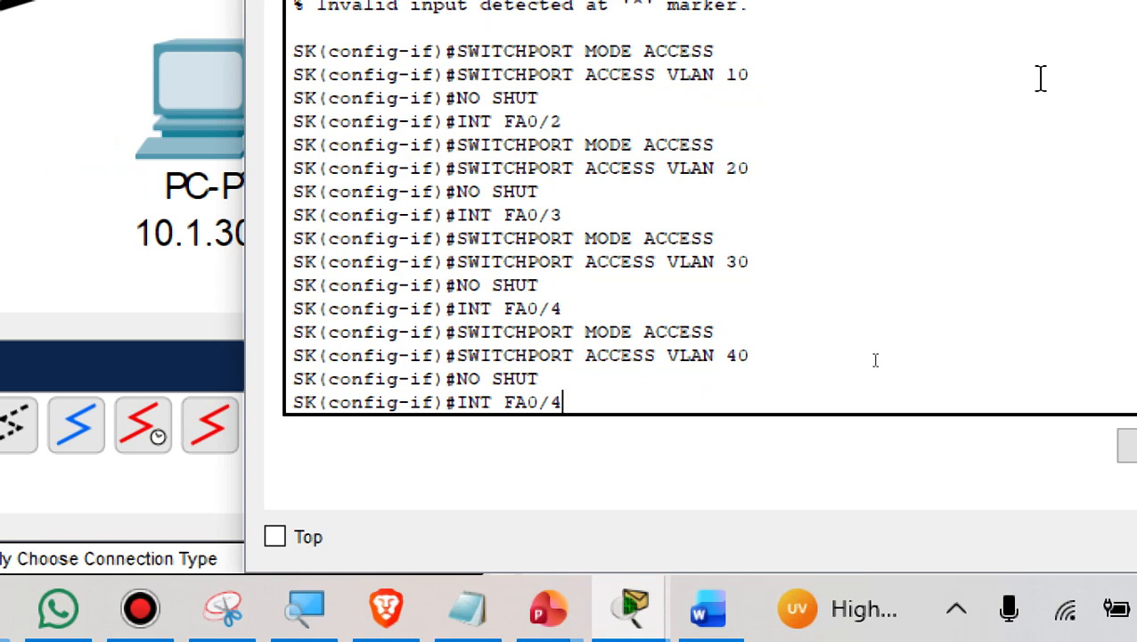
pyautogui.press('BackSpace')
pyautogui.write('1')
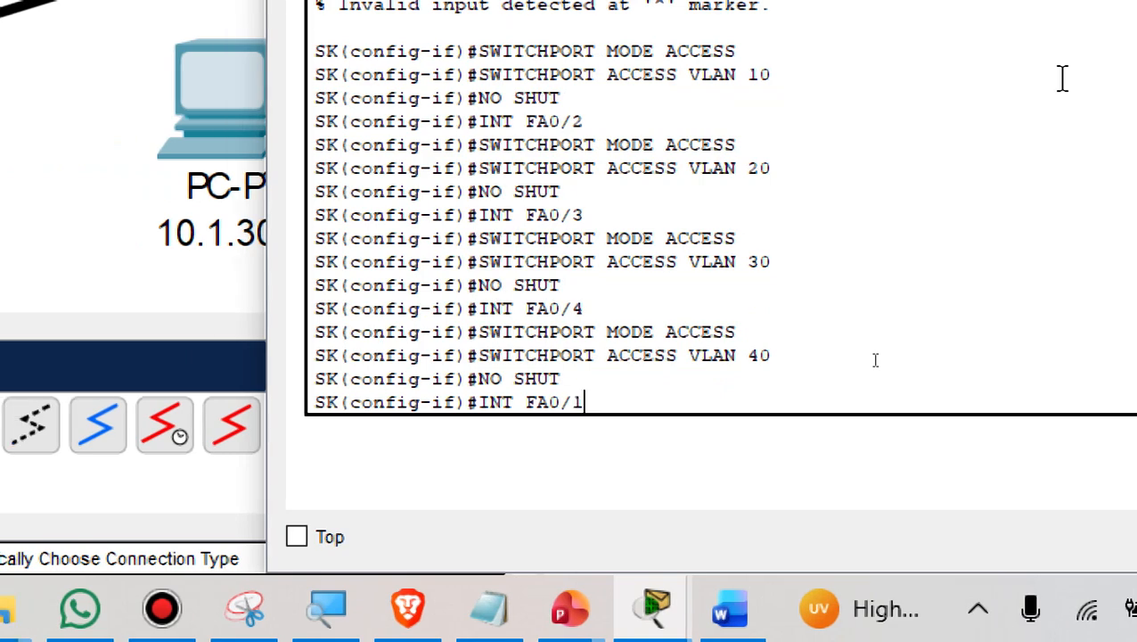
pyautogui.press('Return')
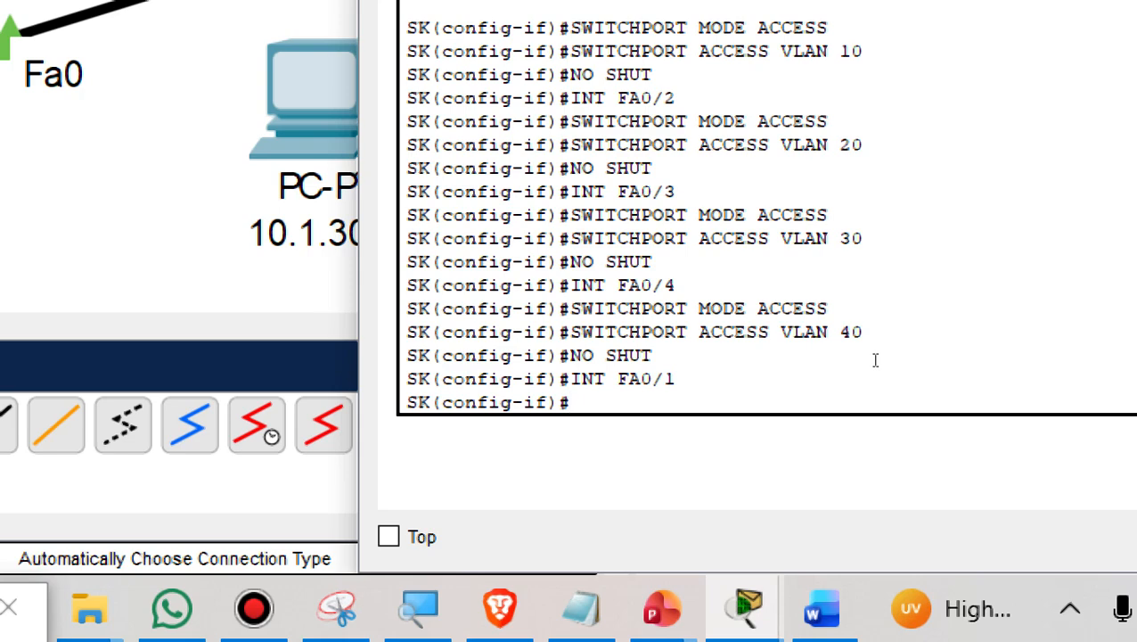
# Set interface FA0/1 to trunk mode with SWITCHPORT MODE TRUNK
pyautogui.write('SWITCH')
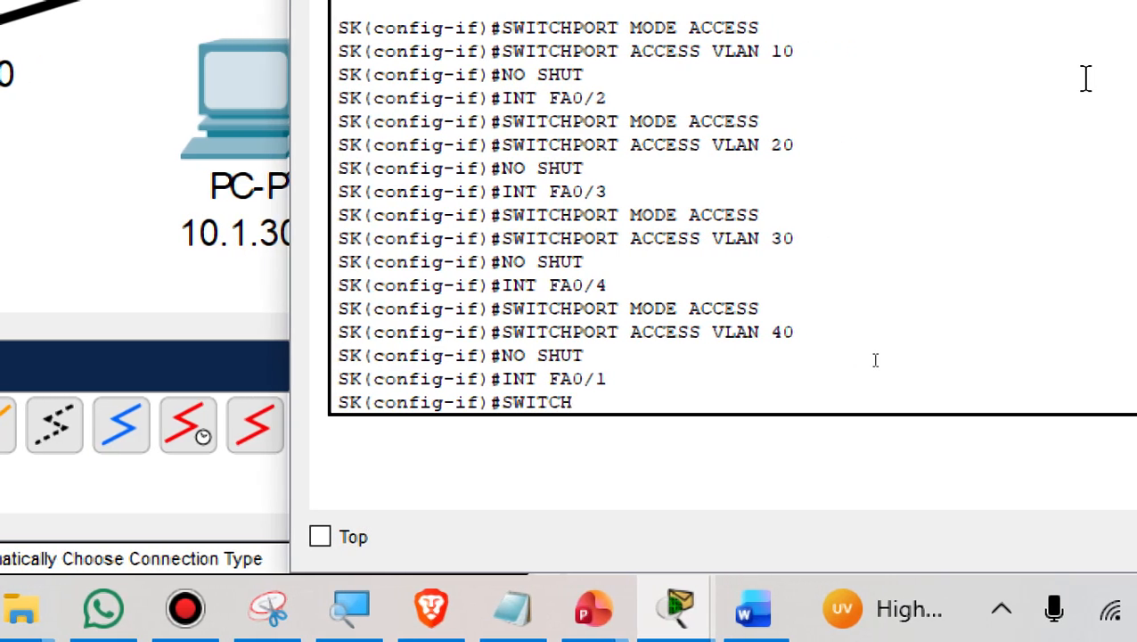
pyautogui.write('PORT M')
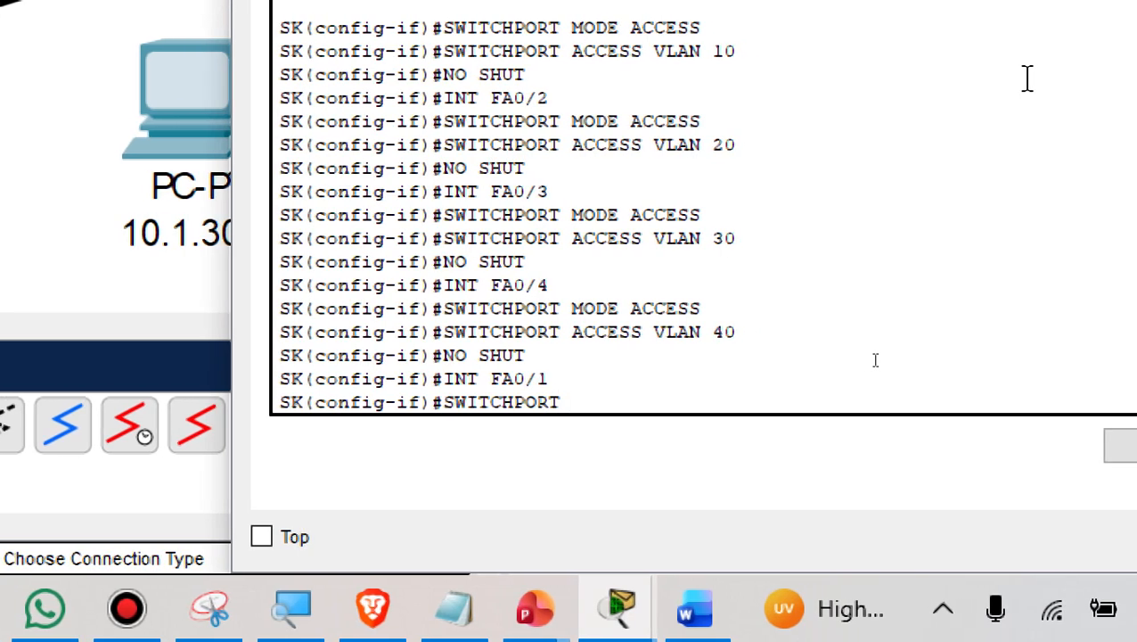
pyautogui.write('ODE TRUN')
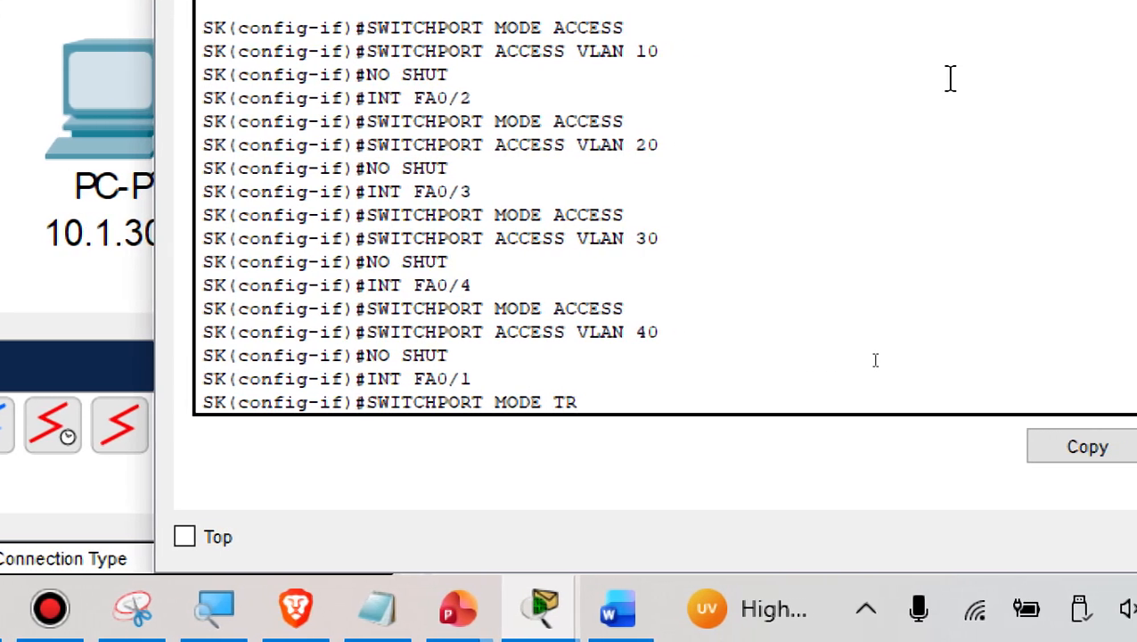
pyautogui.write('K')
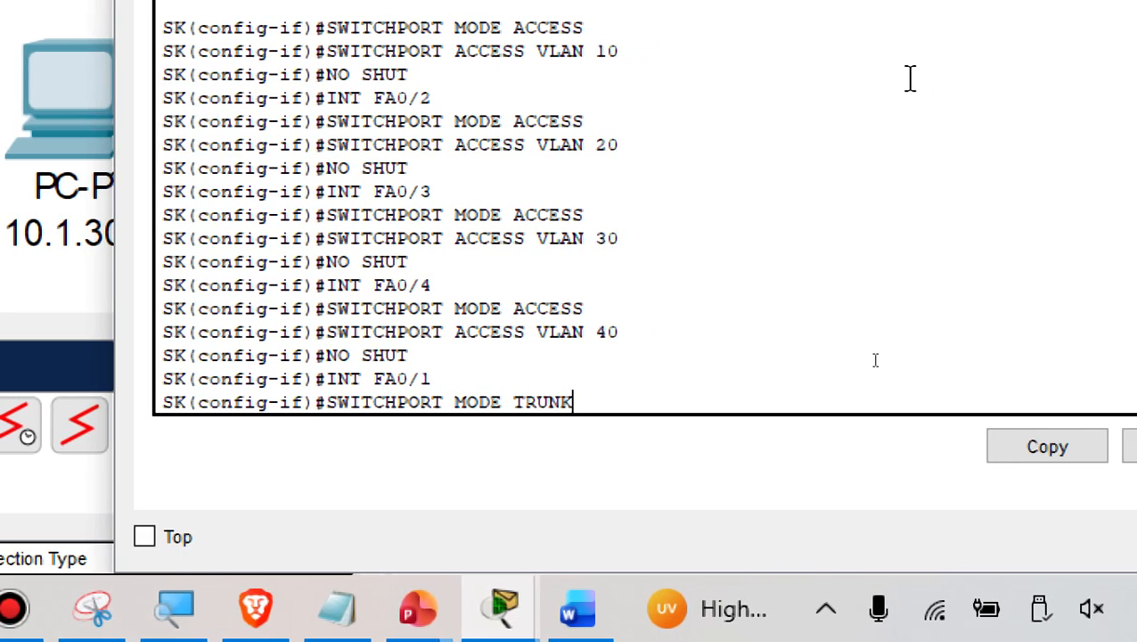
pyautogui.press('Return')
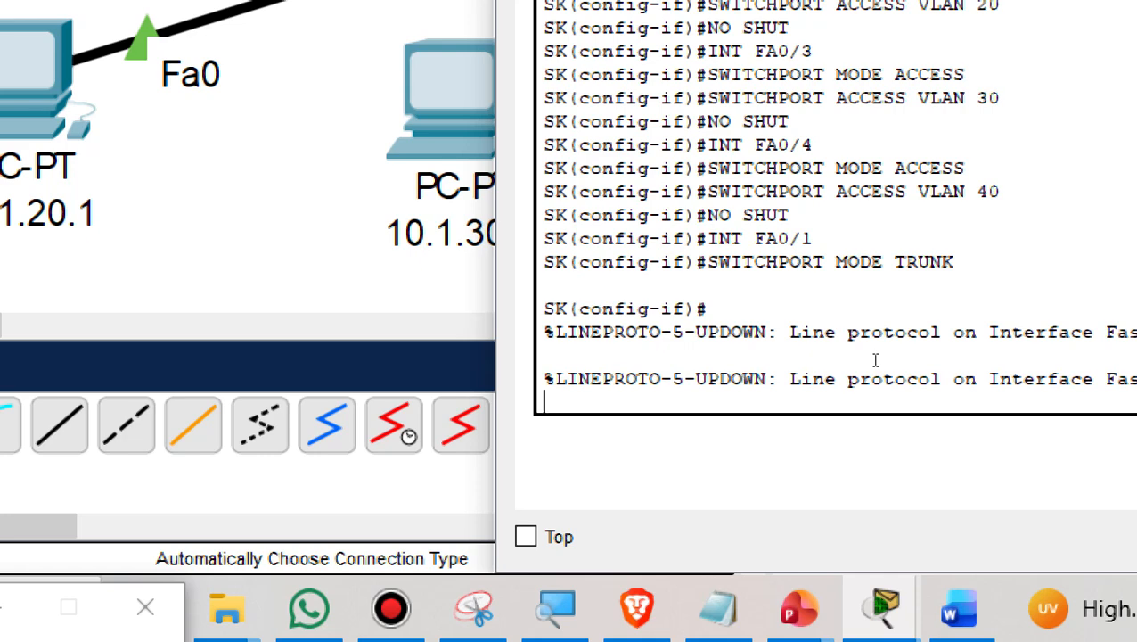
pyautogui.press('Return')
# Enter interface FA0/2 and set it to trunk mode with SWITCHPORT MODE TRUNK
pyautogui.press('Up')
pyautogui.press('Up')
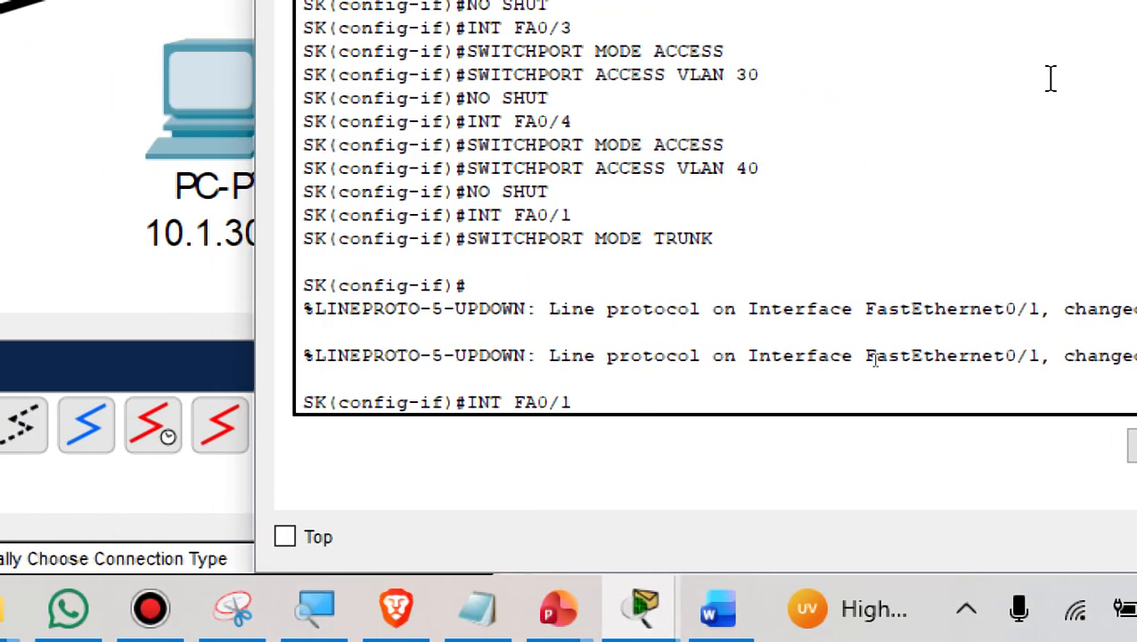
pyautogui.press('BackSpace')
pyautogui.write('2')
pyautogui.press('Return')
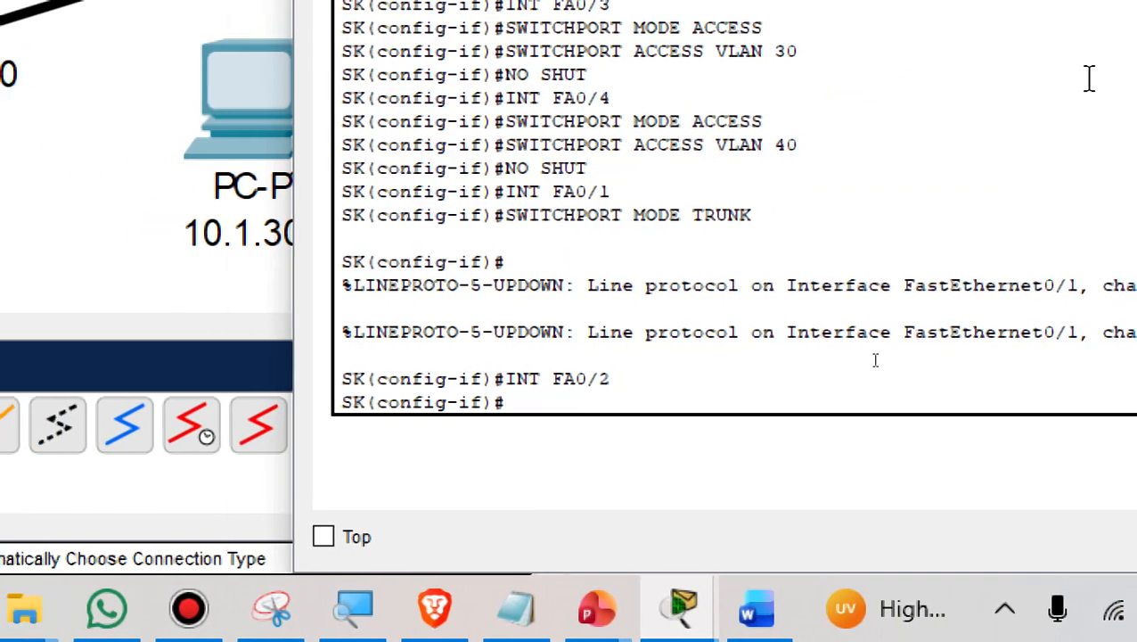
pyautogui.press('Up')
pyautogui.press('Up')
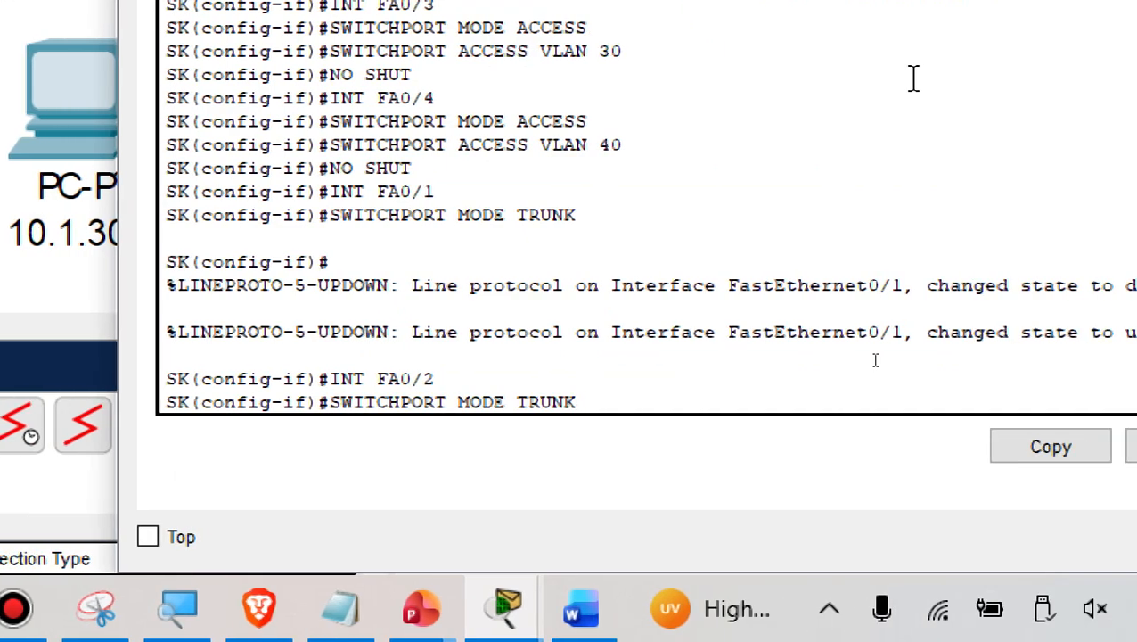
pyautogui.press('Return')
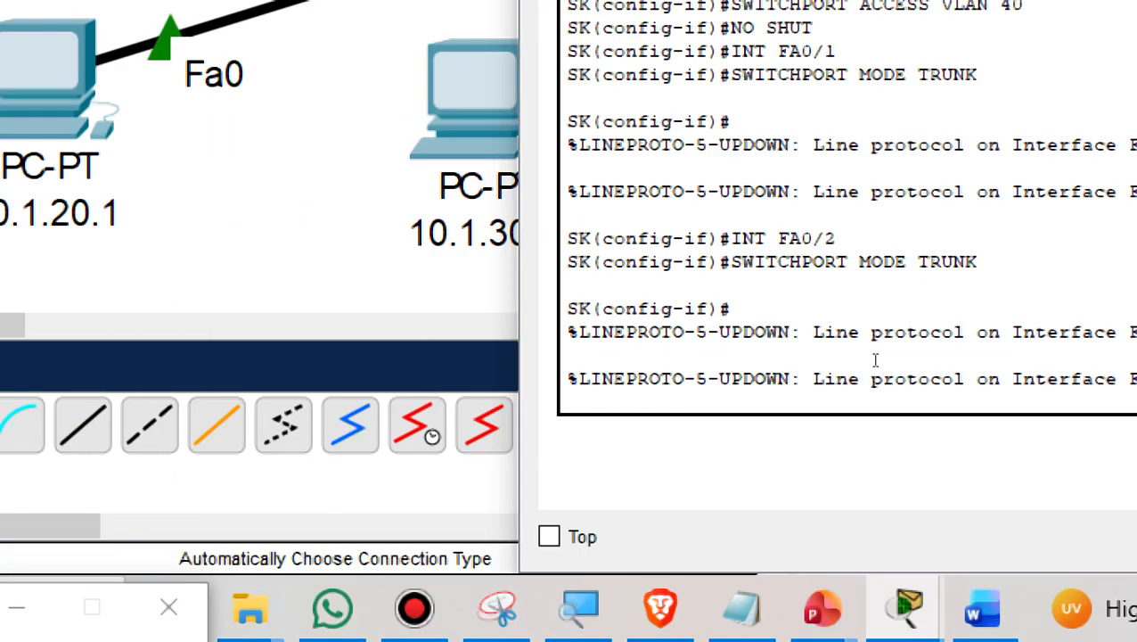
pyautogui.press('Return')
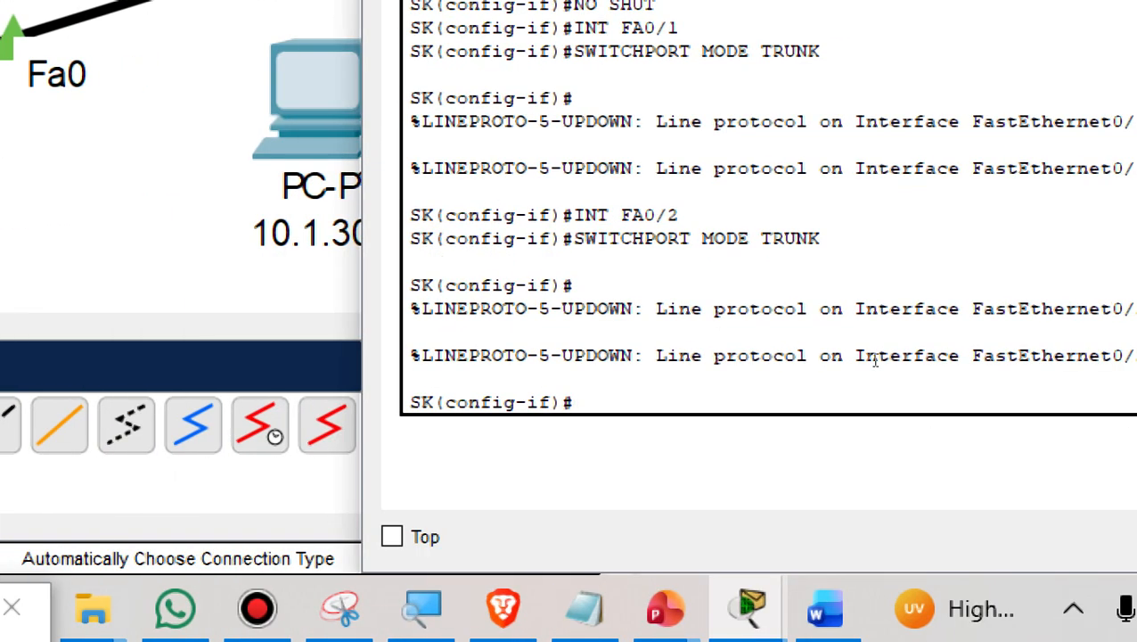
# Enter interface FA0/3 and set it to trunk mode with SWITCHPORT MODE TRUNK
pyautogui.press('Up')
pyautogui.press('Up')
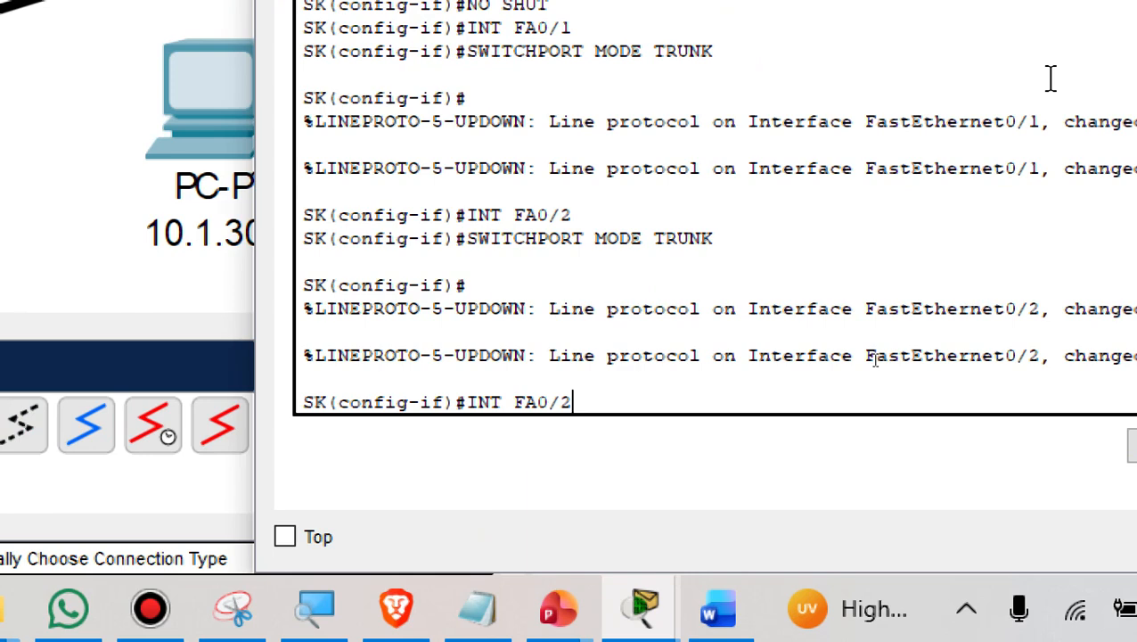
pyautogui.press('BackSpace')
pyautogui.write('3')
pyautogui.press('Return')
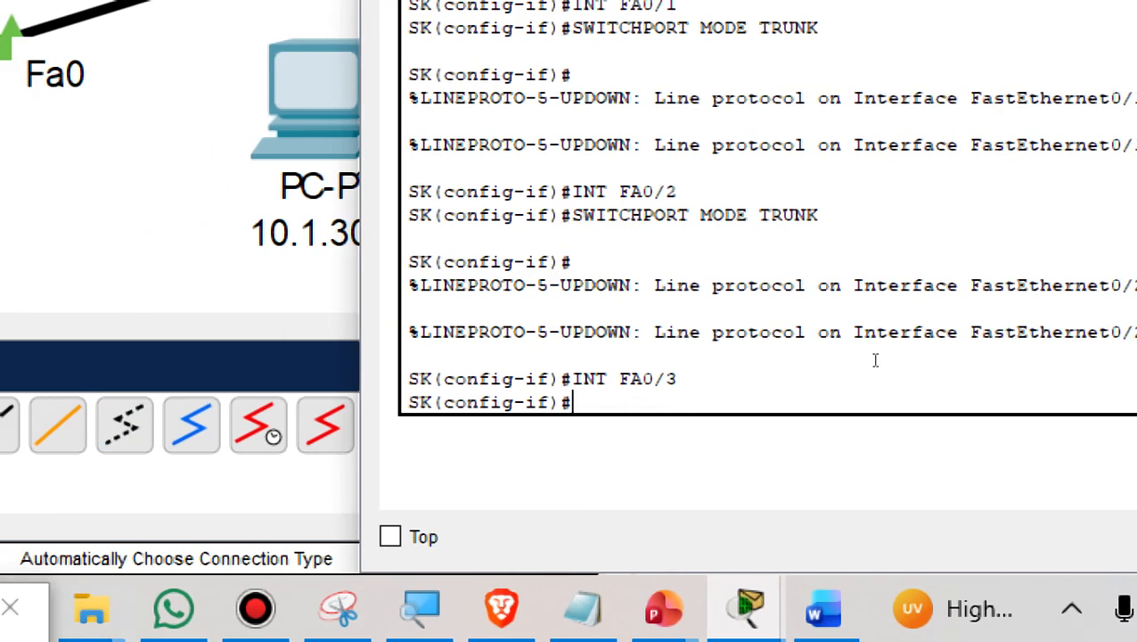
pyautogui.press('Up')
pyautogui.press('Up')
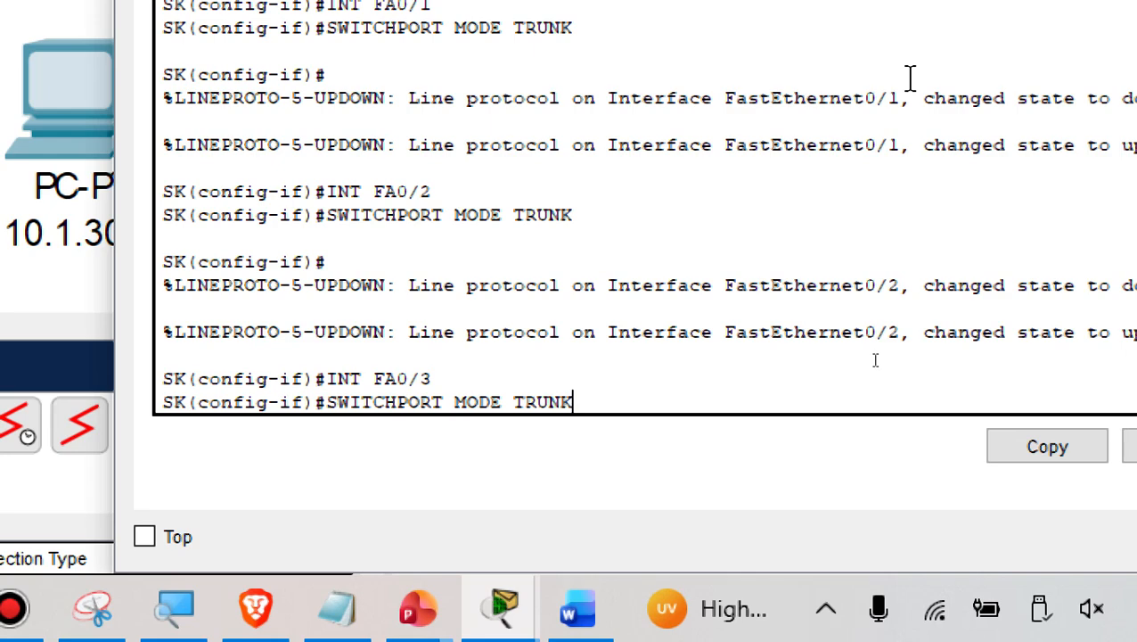
pyautogui.press('Return')
# Enter interface FA0/4 and set it to trunk mode with SWITCHPORT MODE TRUNK
pyautogui.press('Up')
pyautogui.press('Up')
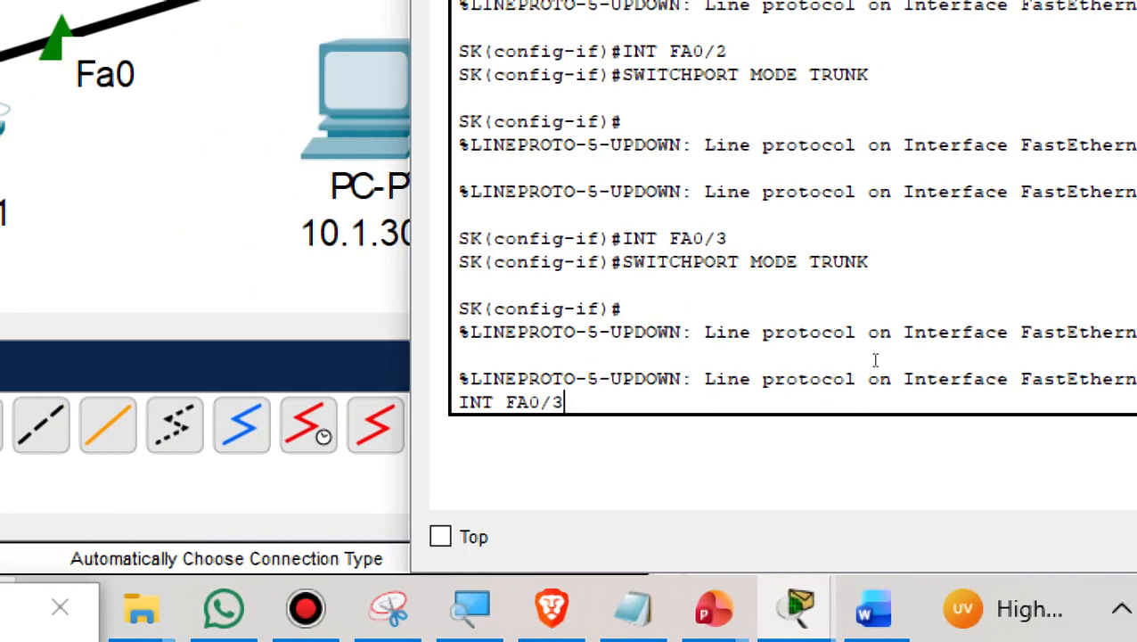
pyautogui.press('BackSpace')
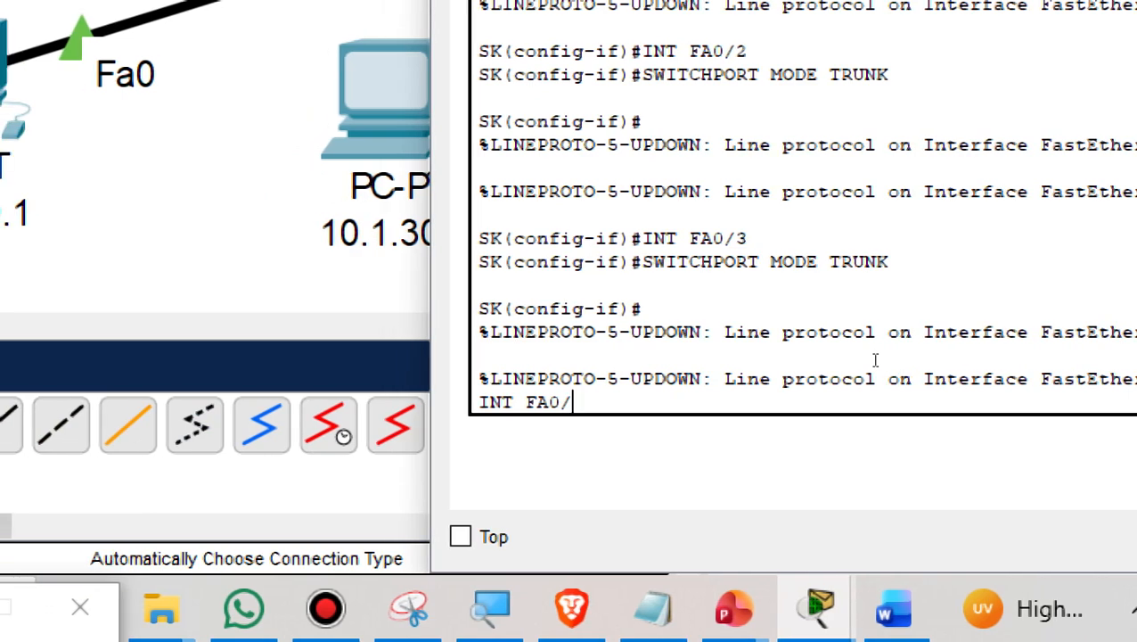
pyautogui.write('4')
pyautogui.press('Return')
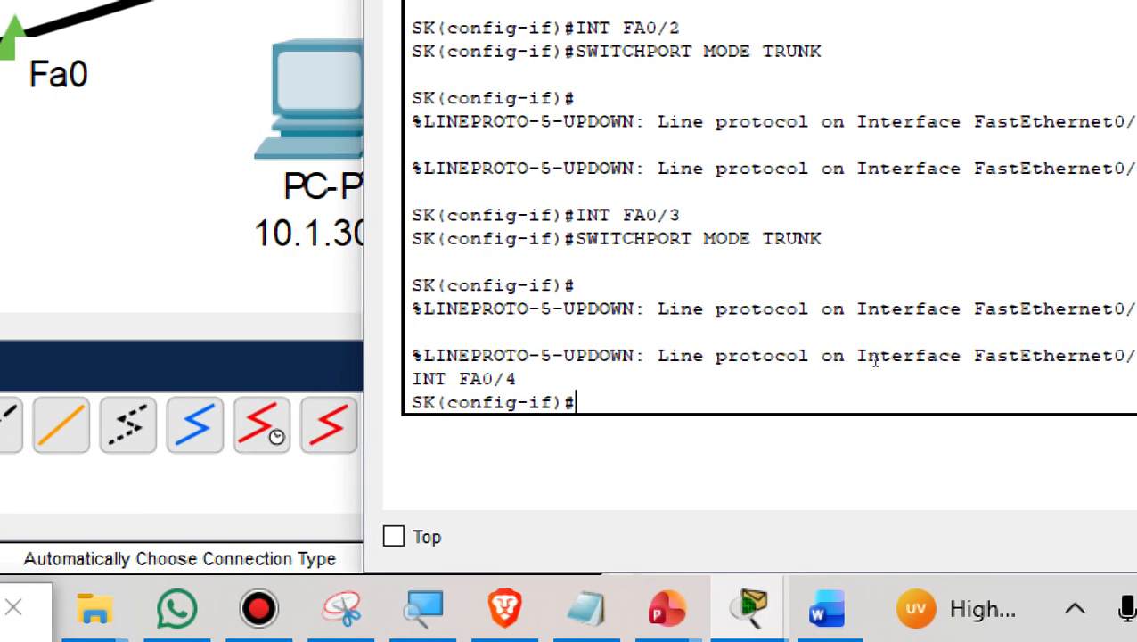
pyautogui.press('Up')
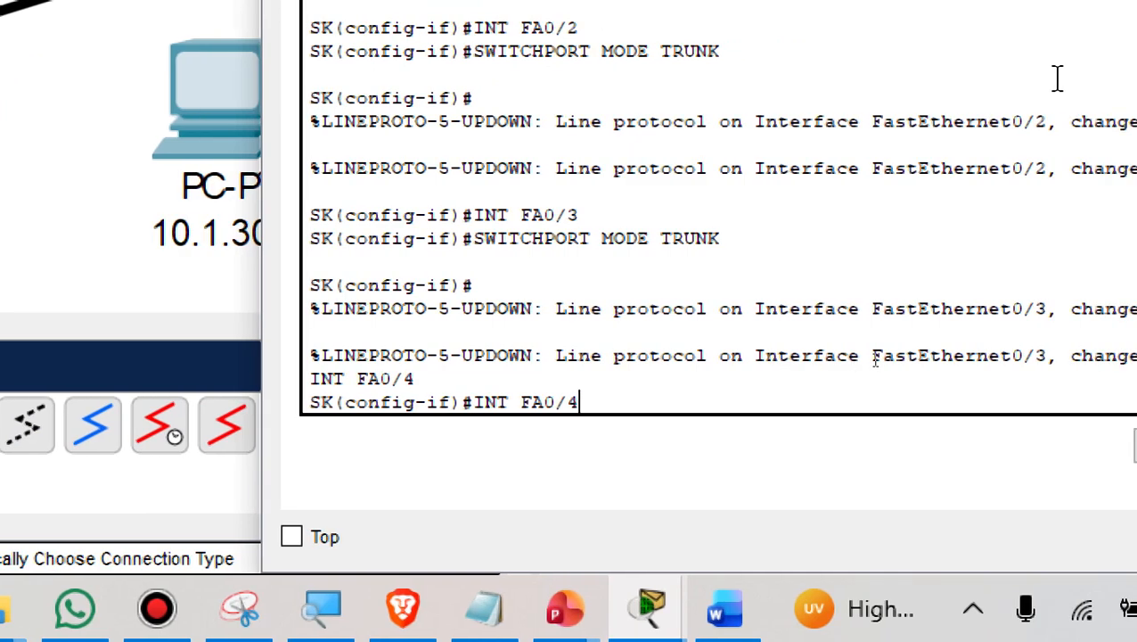
pyautogui.press('Return')
pyautogui.press('Up')
pyautogui.press('Up')
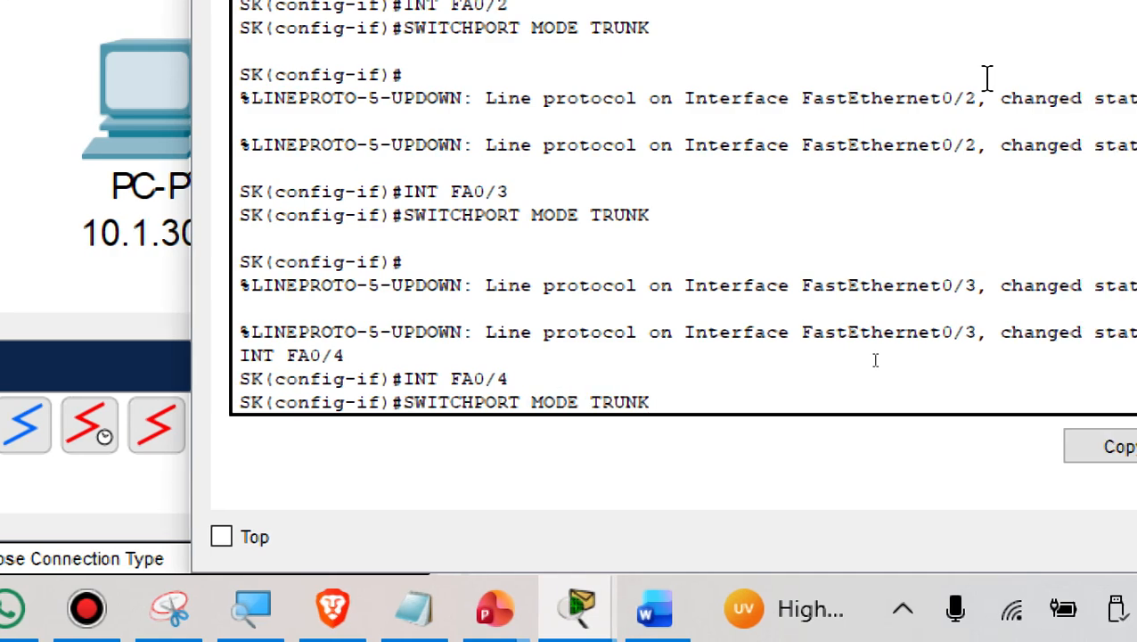
pyautogui.press('Return')
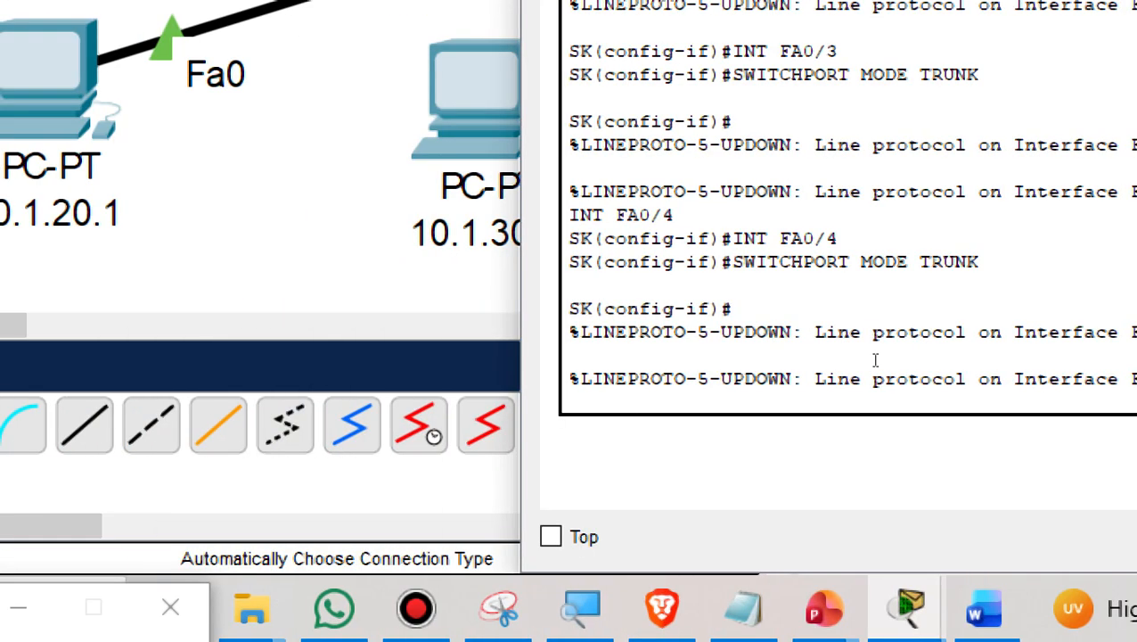
# Leave interface and global configuration with EXIT to get back to the switch's privileged mode
pyautogui.write('EXIT')
pyautogui.press('Return')
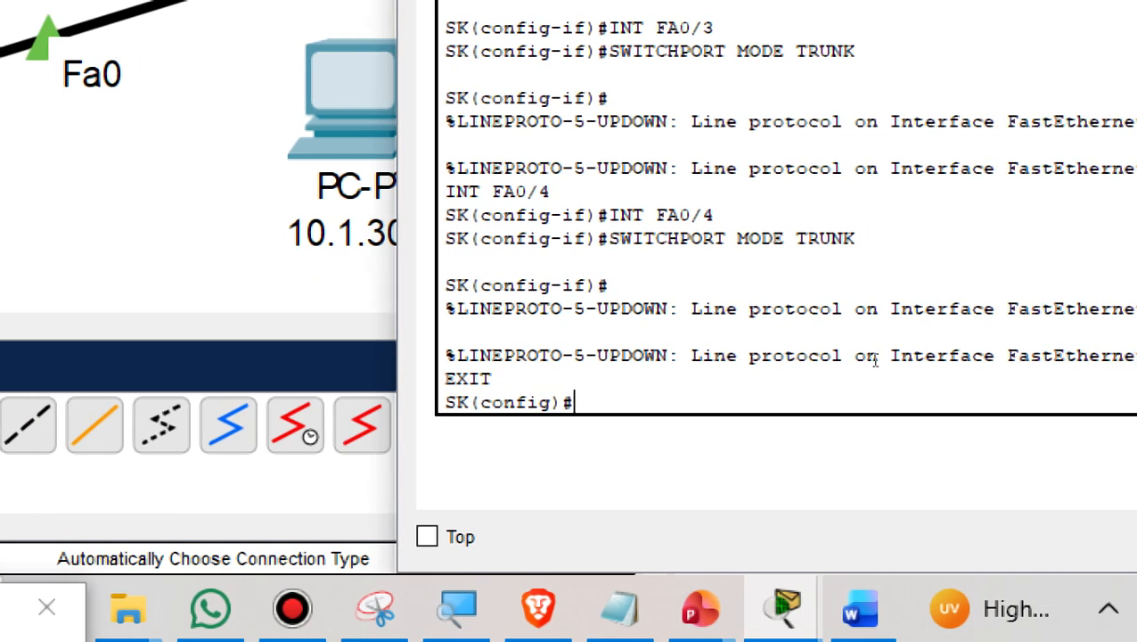
pyautogui.write('EXIT')
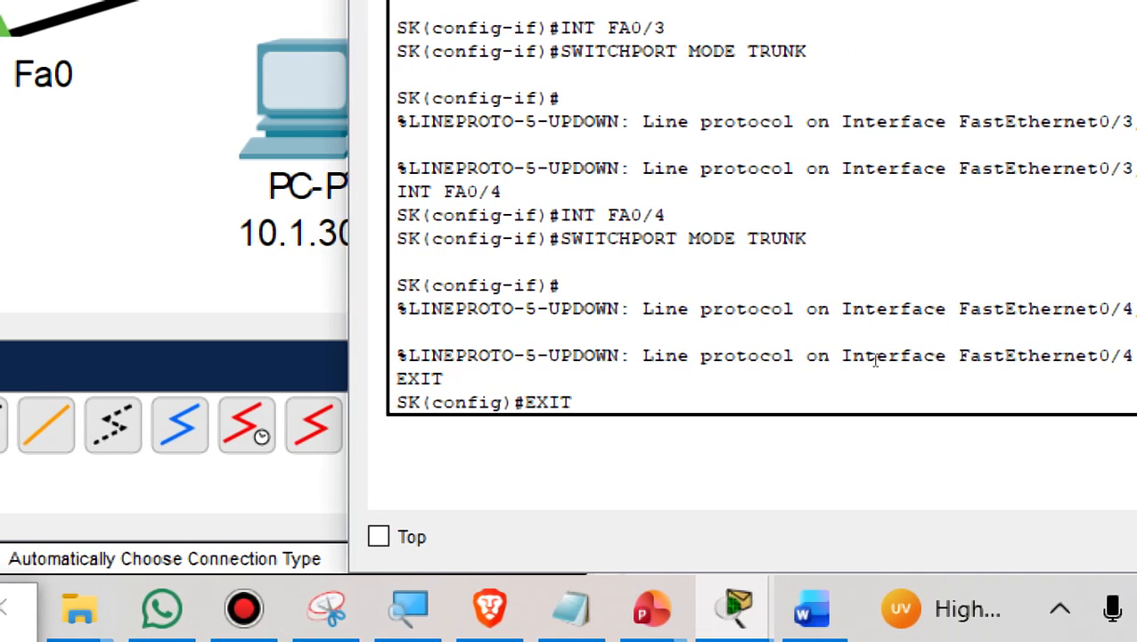
pyautogui.press('Return')
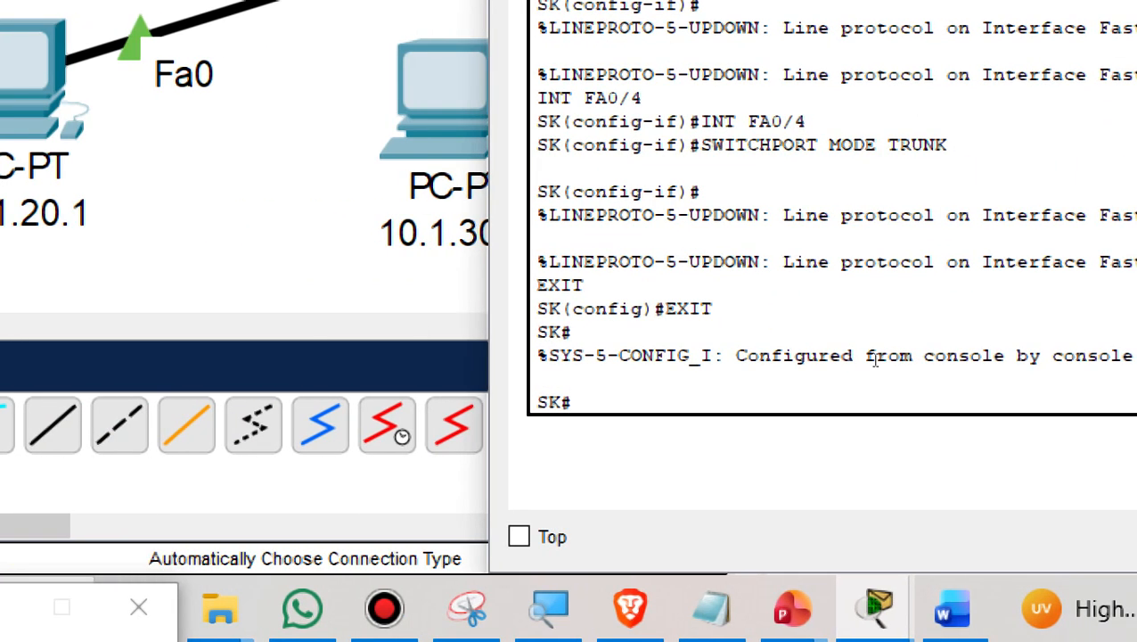
# List the switch's VLANs with SHOW VLAN BRIEF and examine their names, status and assigned ports
pyautogui.write('SHOW V LA')
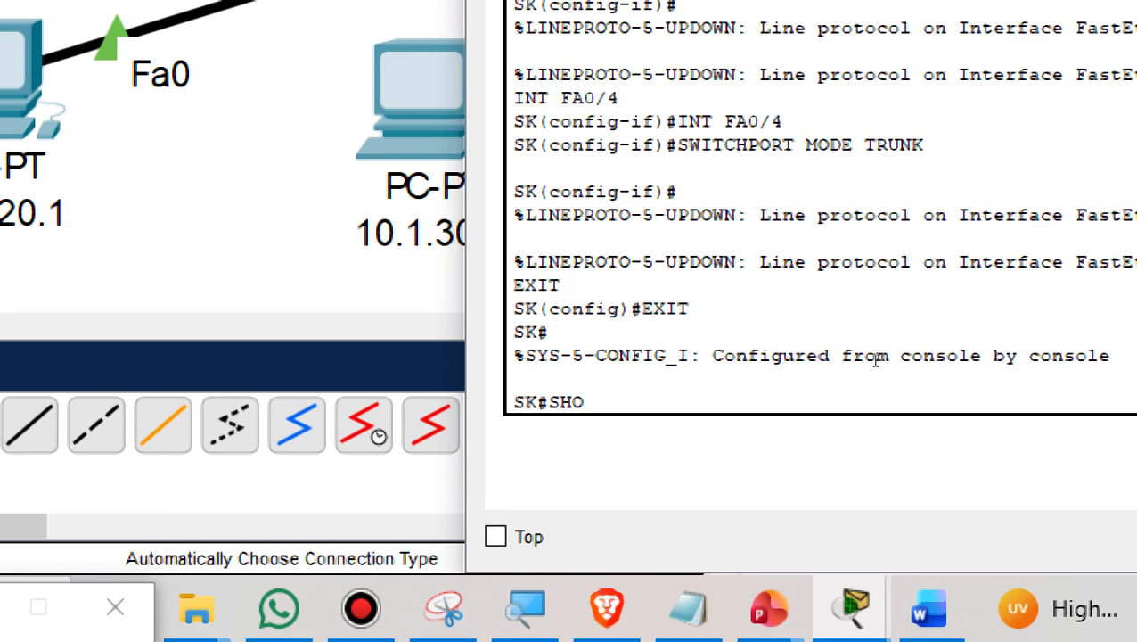
pyautogui.write('N BRIE')
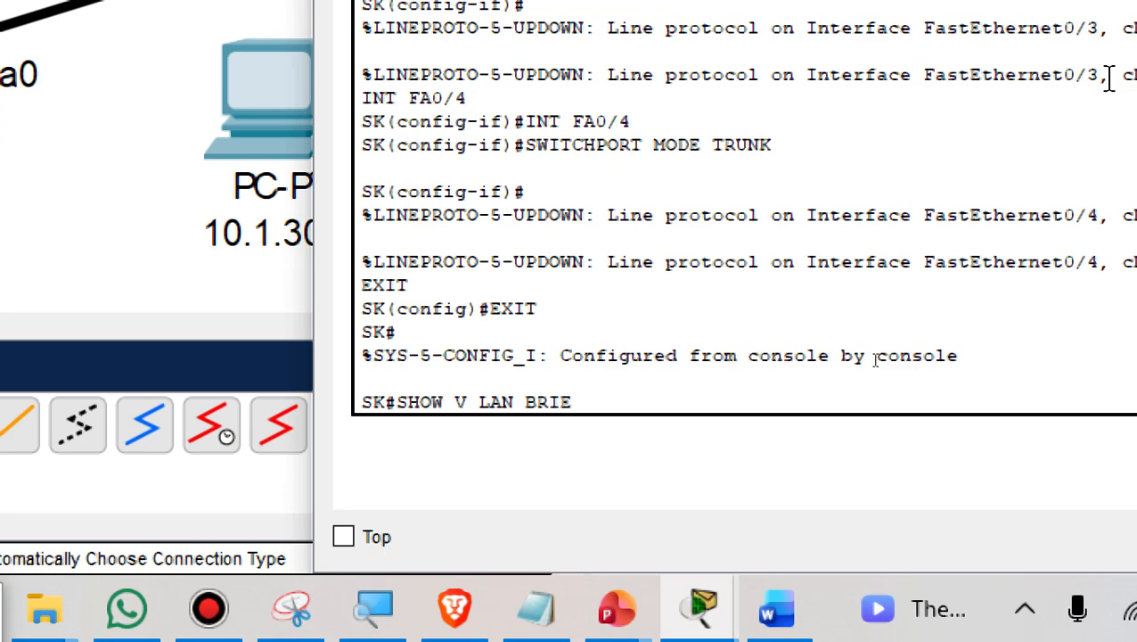
pyautogui.write('F')
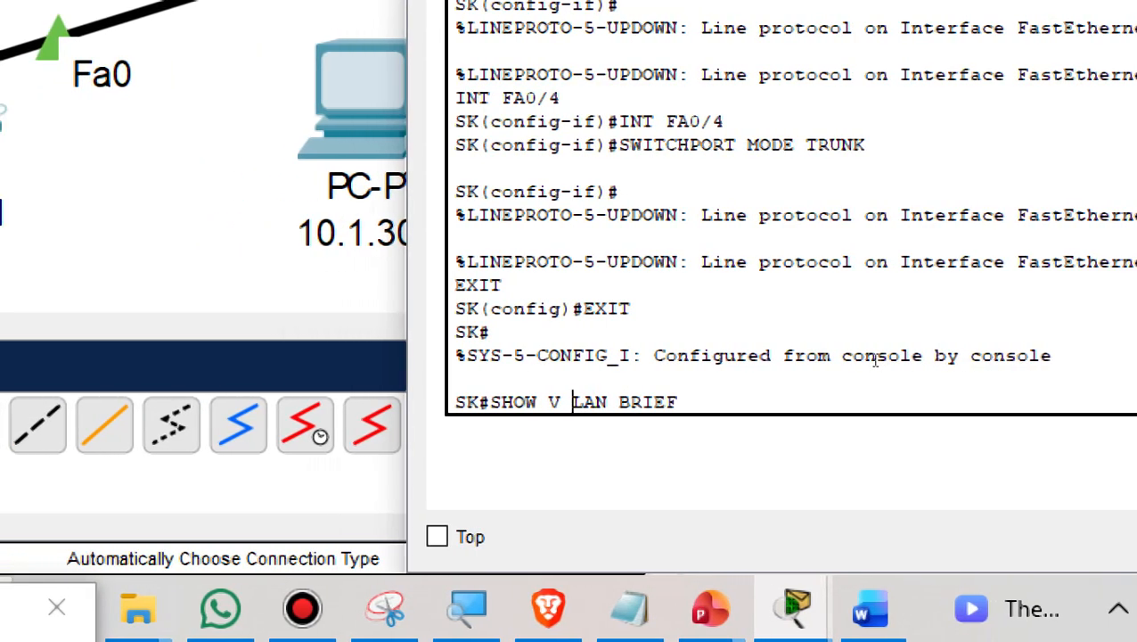
pyautogui.press('BackSpace')
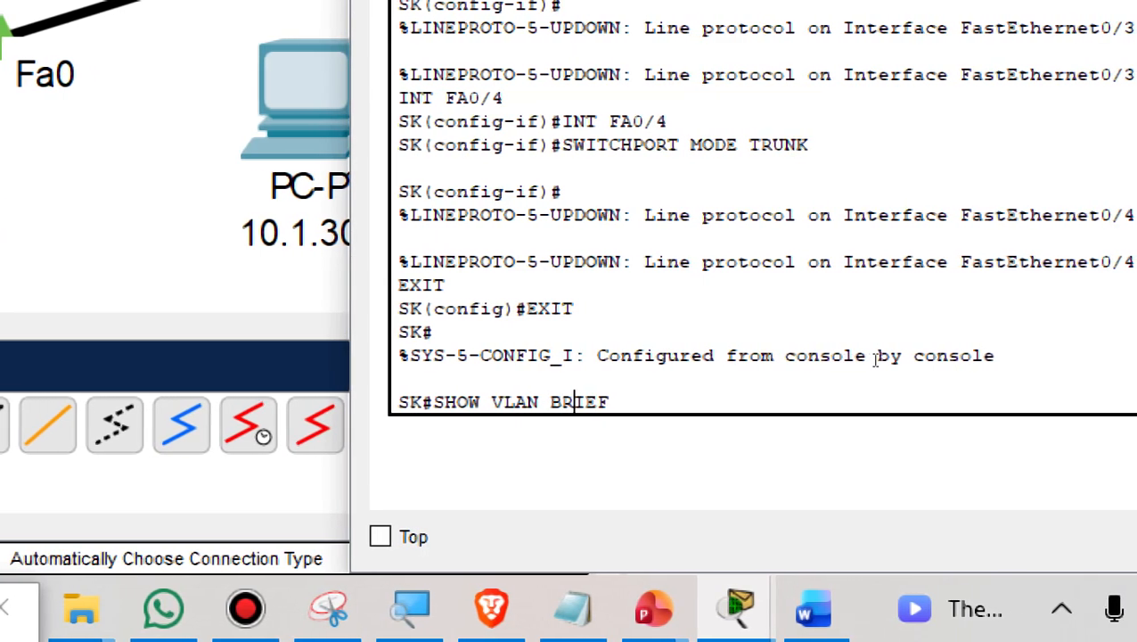
pyautogui.press('Return')
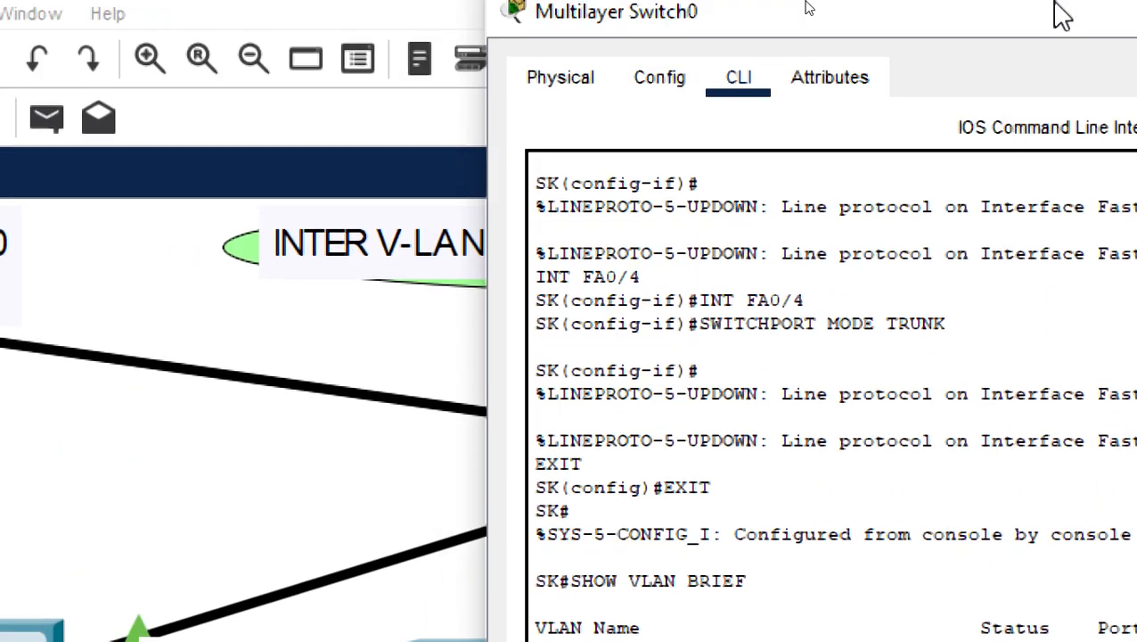
pyautogui.scroll(8, 958, 539)
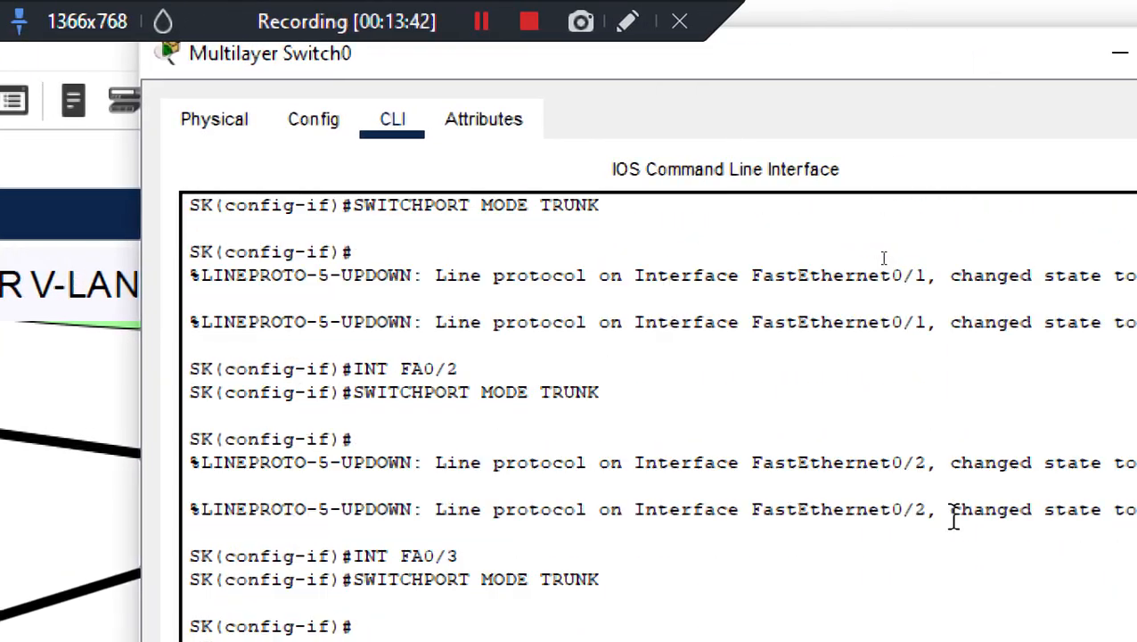
pyautogui.scroll(-2, 956, 513)
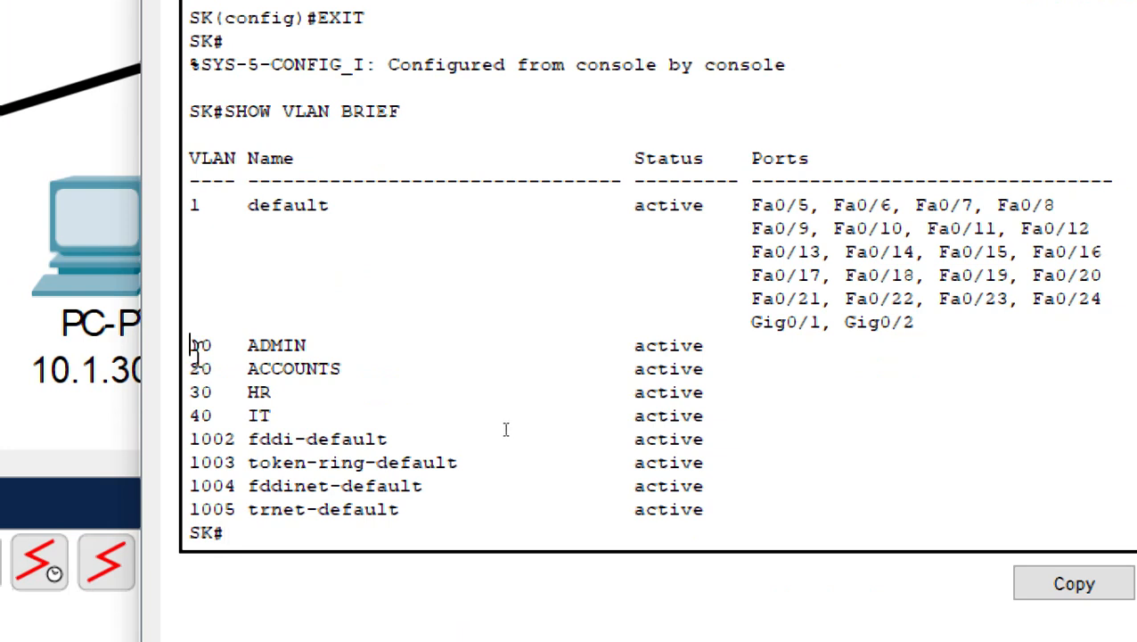
pyautogui.moveTo(193, 116); pyautogui.dragTo(460, 111)
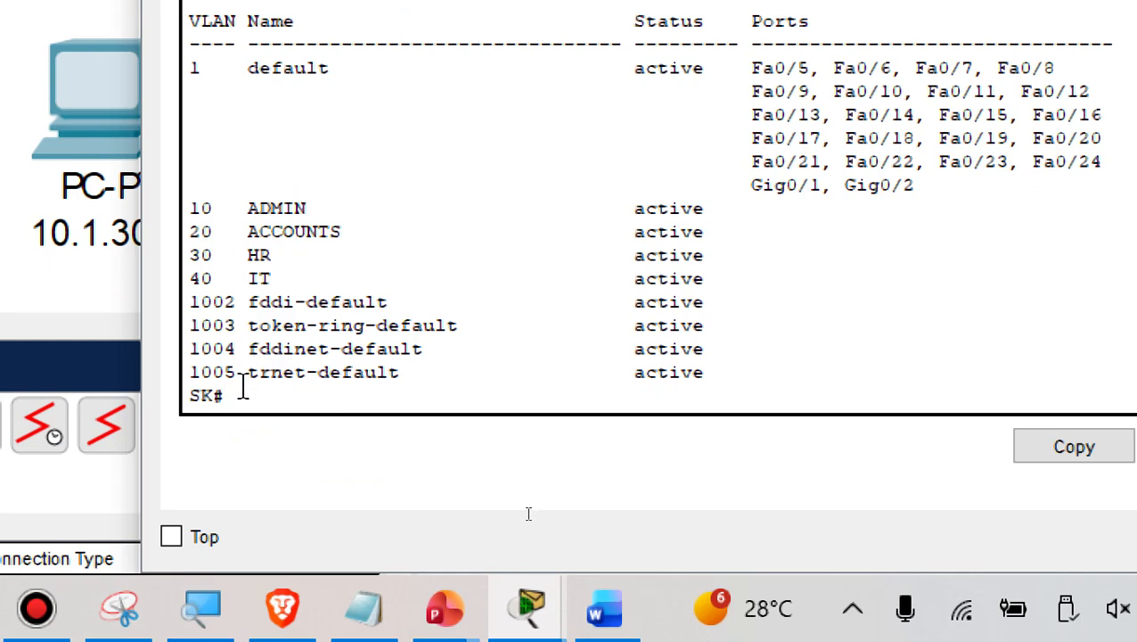
pyautogui.press('Return')
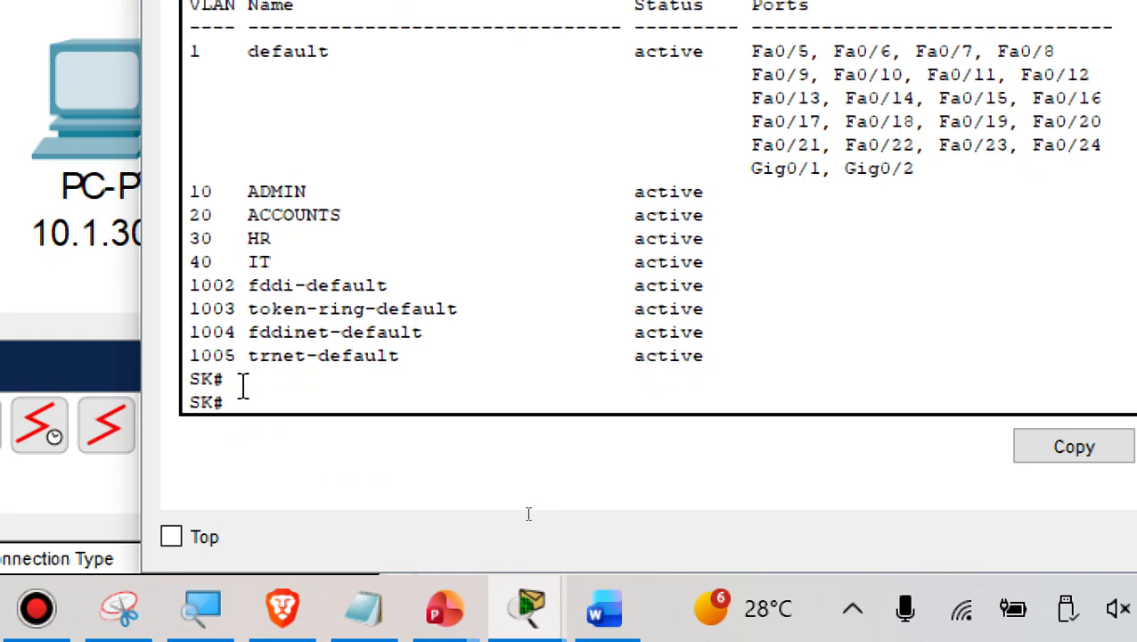
# Enter the switch's global configuration mode with EN and CONF T
pyautogui.write('En')
pyautogui.press('Return')
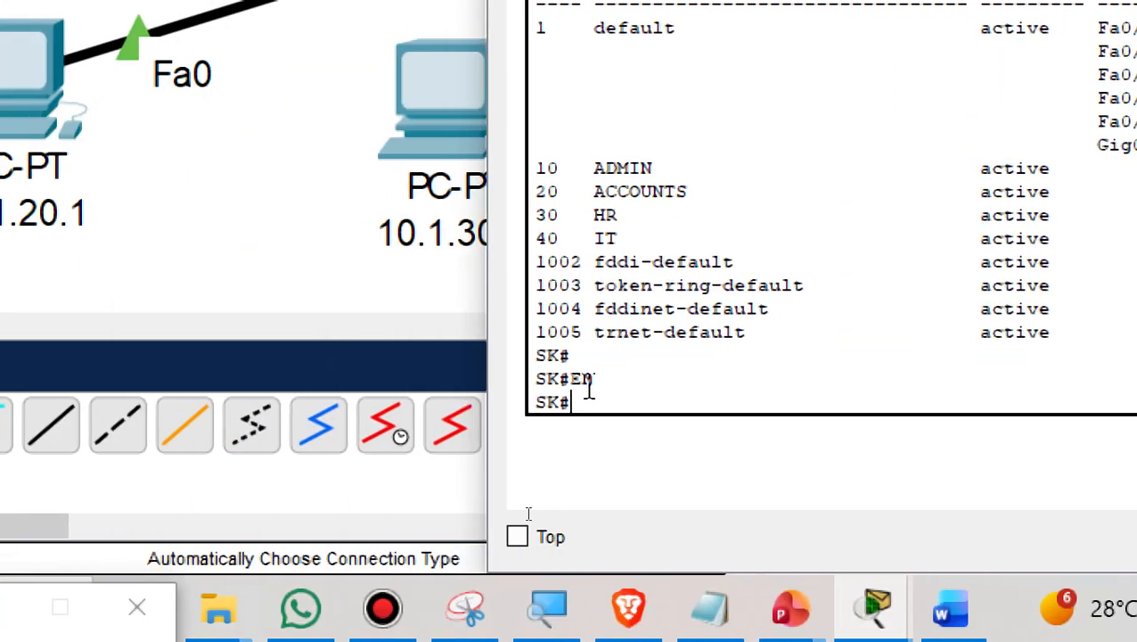
pyautogui.write('EN')
pyautogui.press('Return')
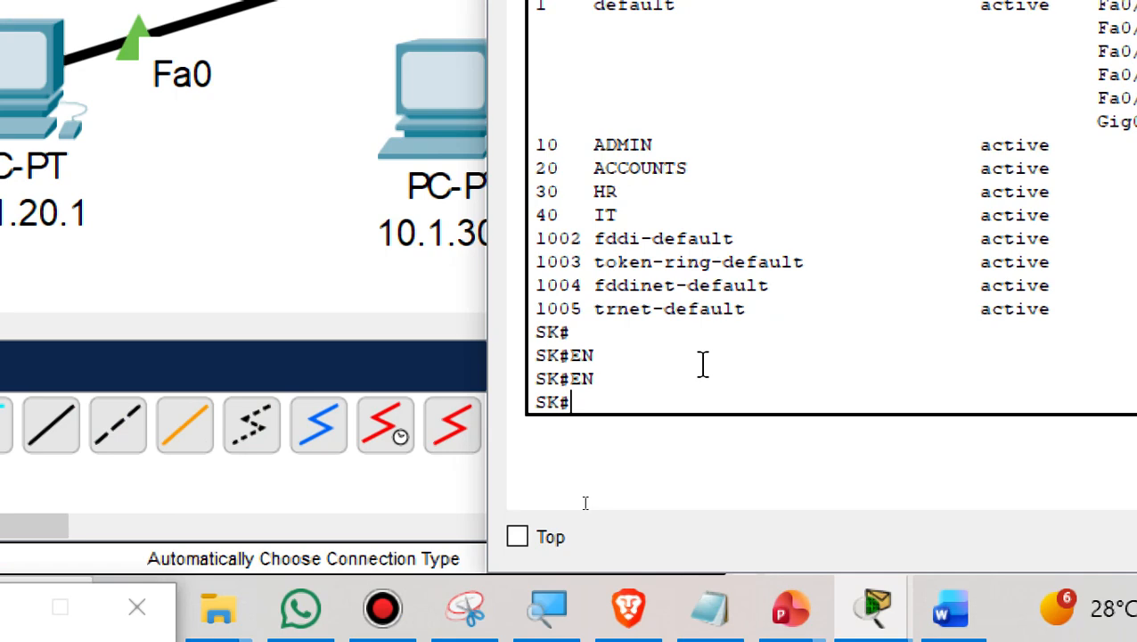
pyautogui.write('CONF T')
pyautogui.press('Return')
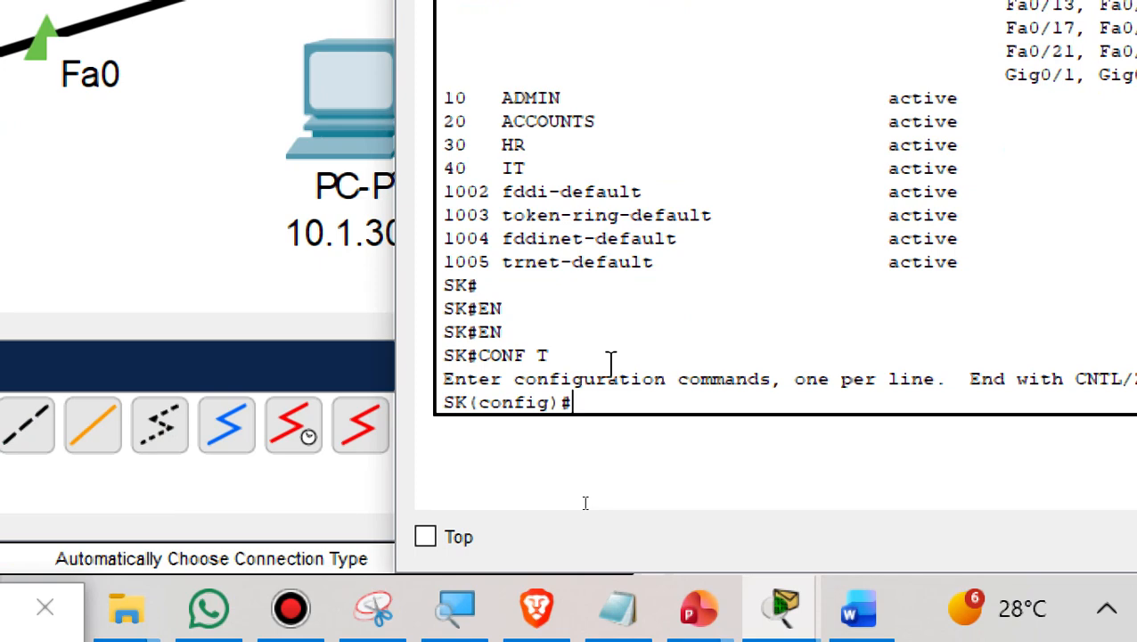
# Create the VLAN 10 virtual interface and enter its configuration with INT VLAN 10
pyautogui.press('Up')
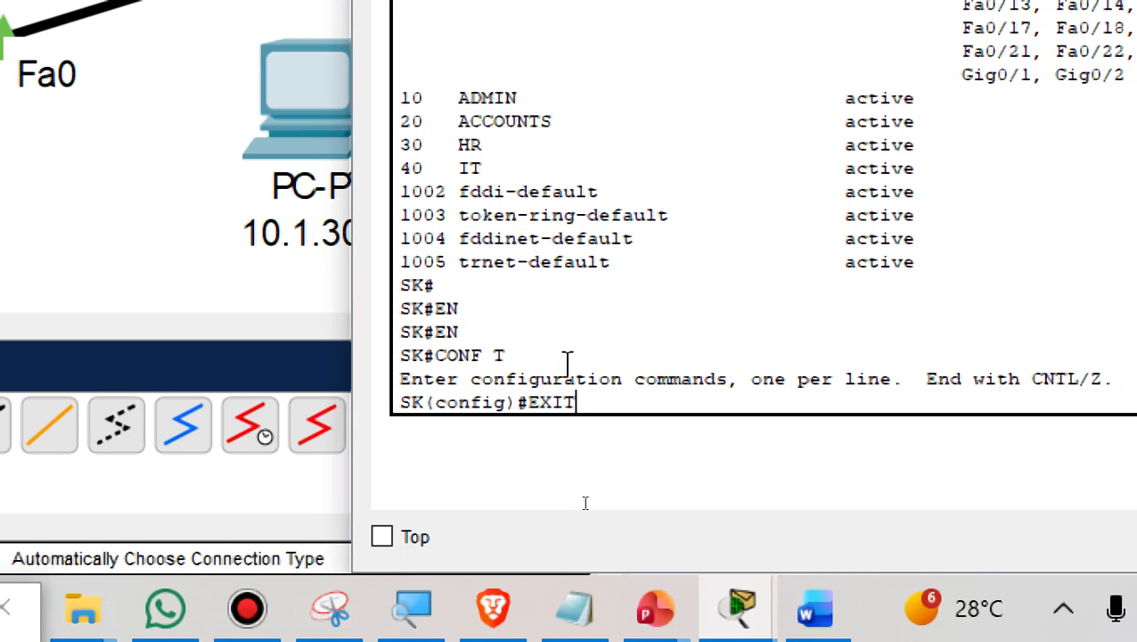
pyautogui.press('Up')
pyautogui.press('Up')
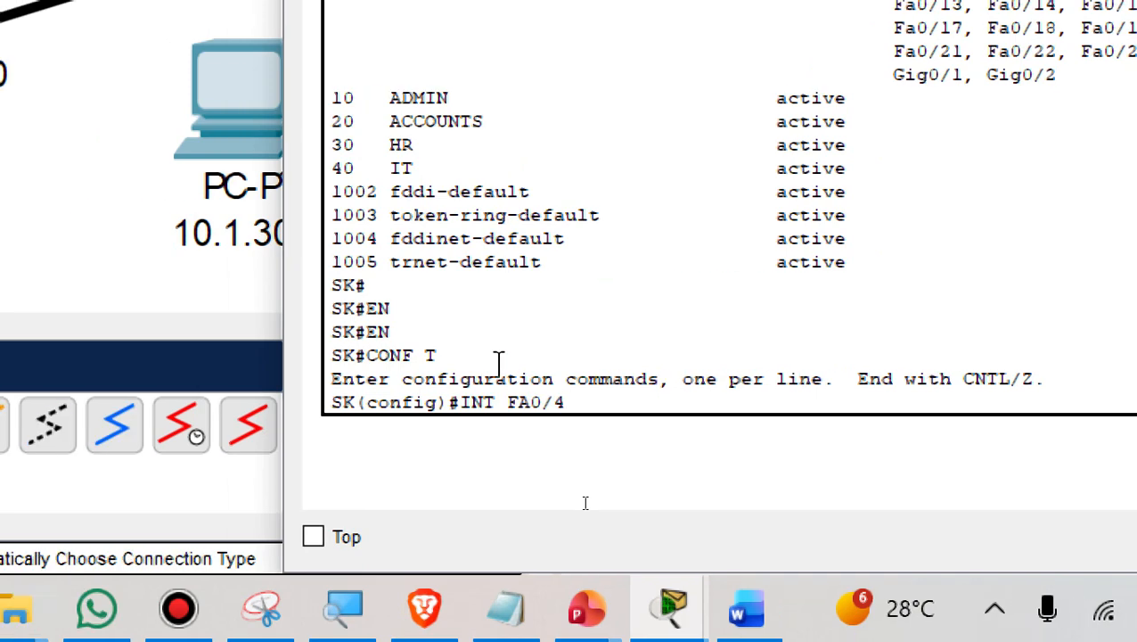
pyautogui.press('BackSpace')
pyautogui.write('1')
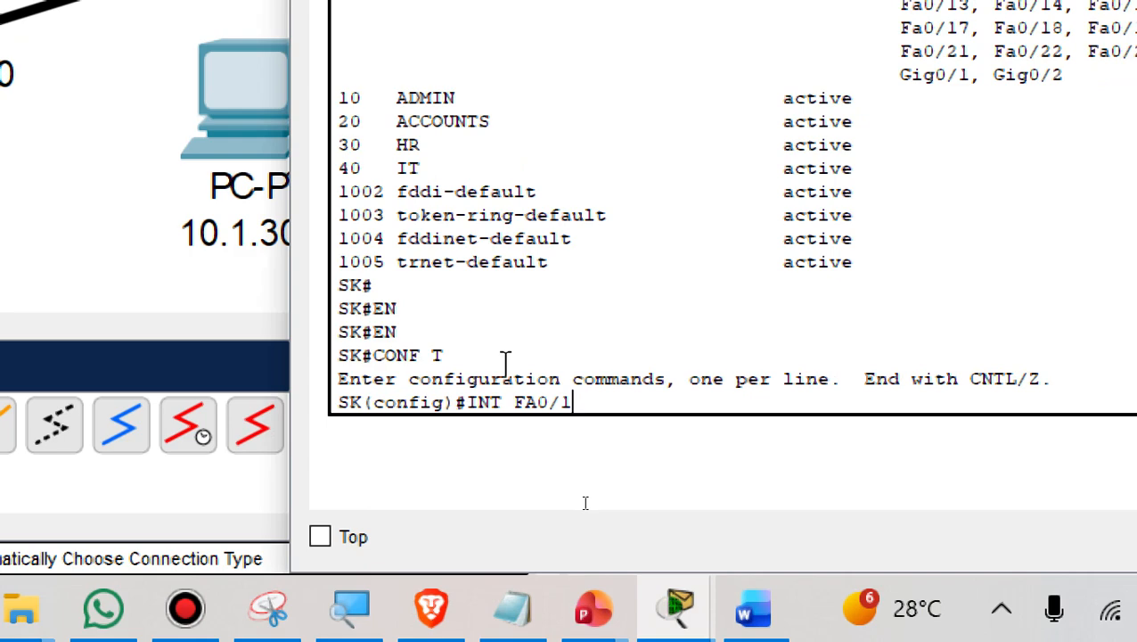
pyautogui.press('BackSpace')
pyautogui.press('BackSpace')
pyautogui.press('BackSpace')
pyautogui.press('BackSpace')
pyautogui.press('BackSpace')
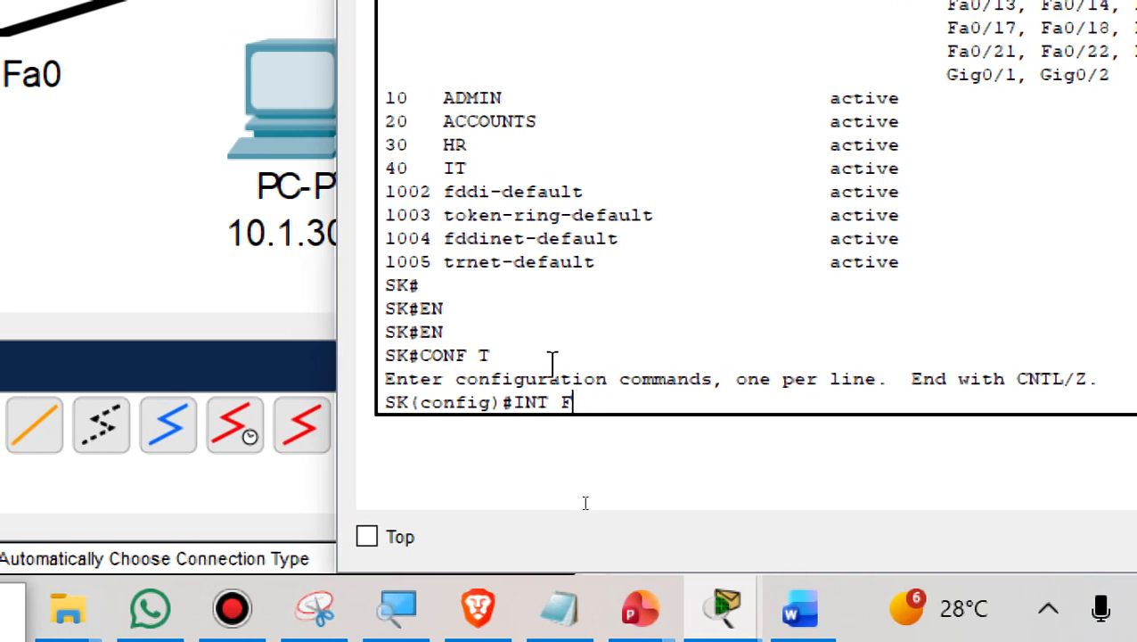
pyautogui.write('VLAN ')
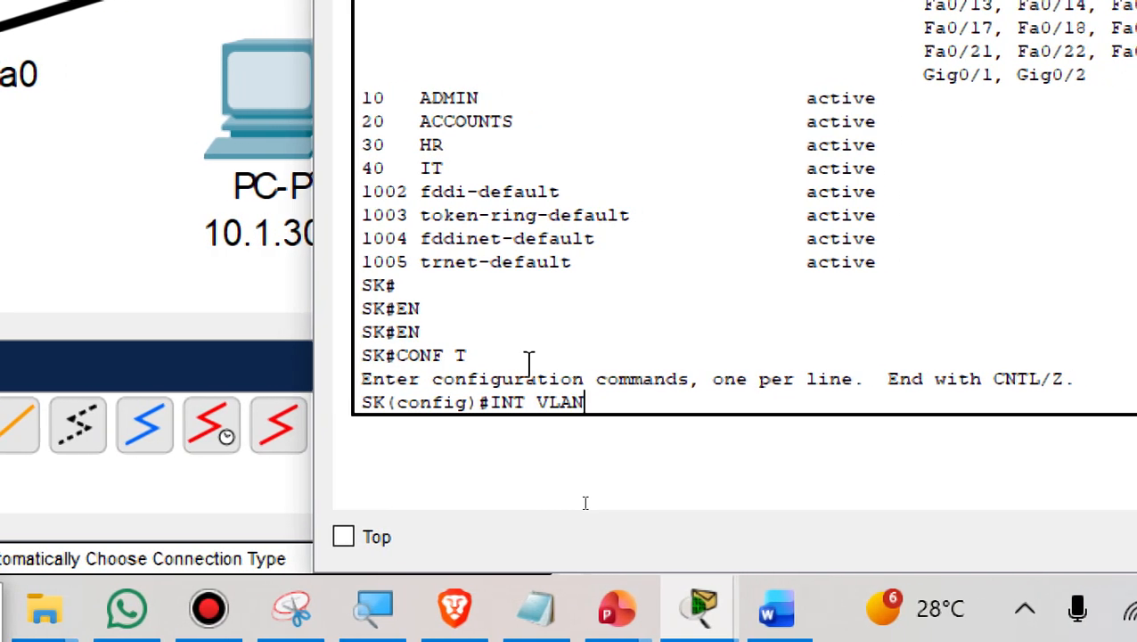
pyautogui.write('10')
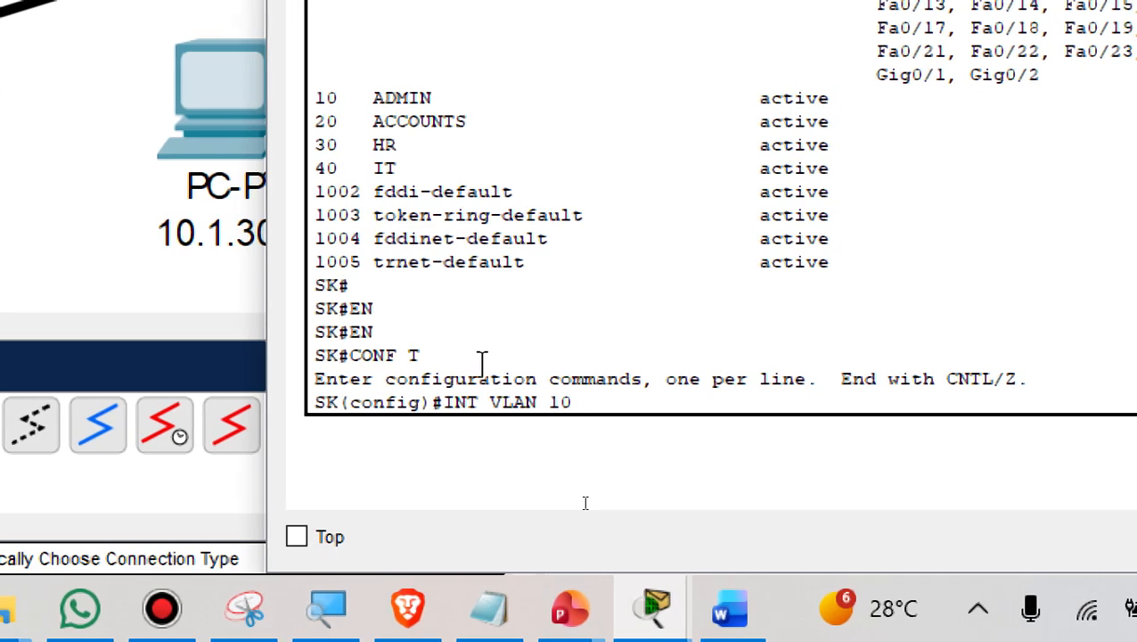
pyautogui.press('Return')
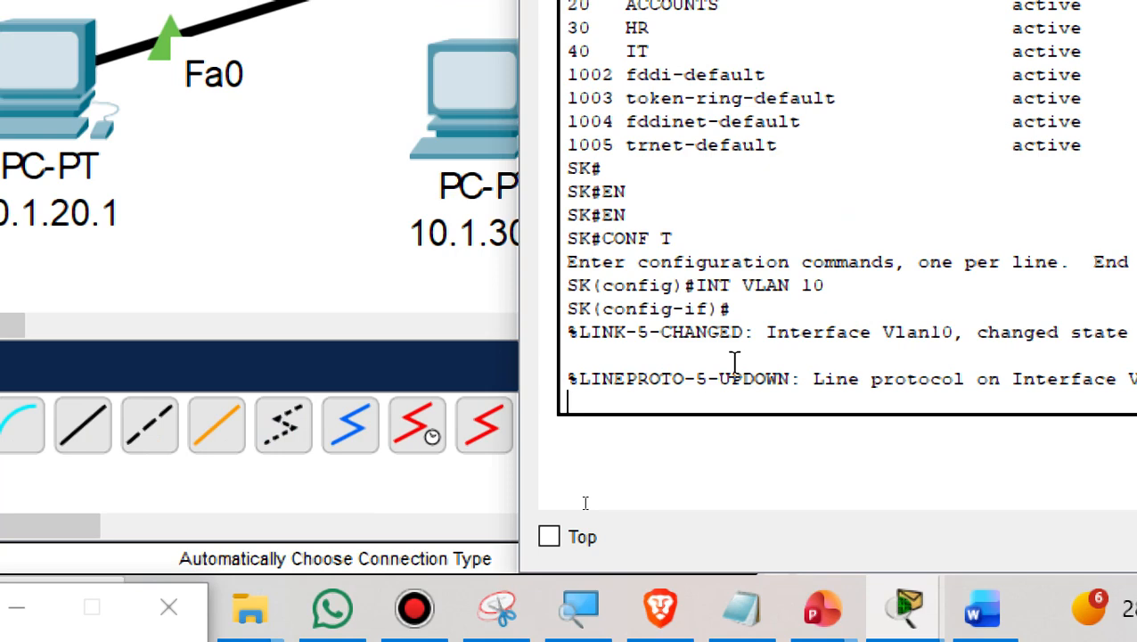
pyautogui.press('Return')
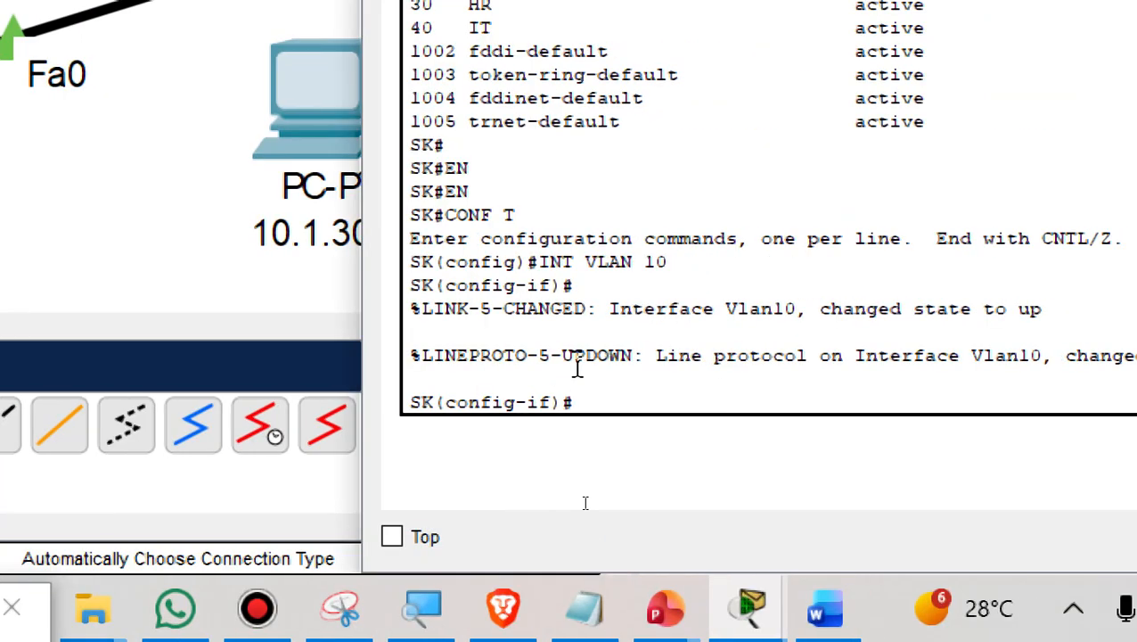
# Assign IP address 10.1.10.254 with mask 255.255.255.0 to interface VLAN 10
pyautogui.write('IP ADDRESS')
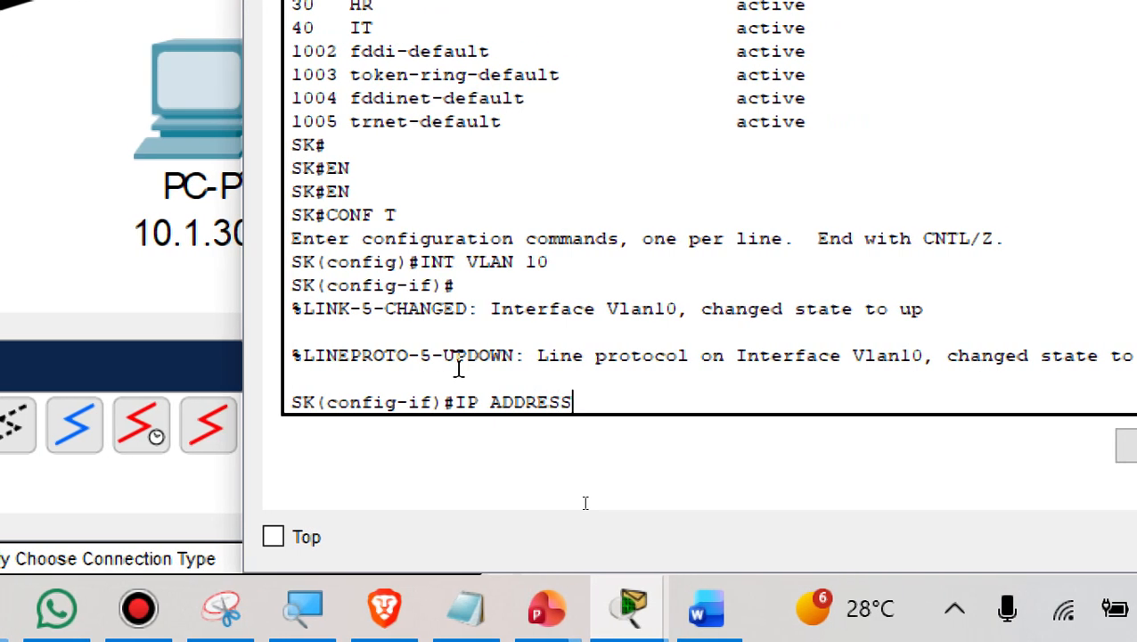
pyautogui.write(' 10.1')
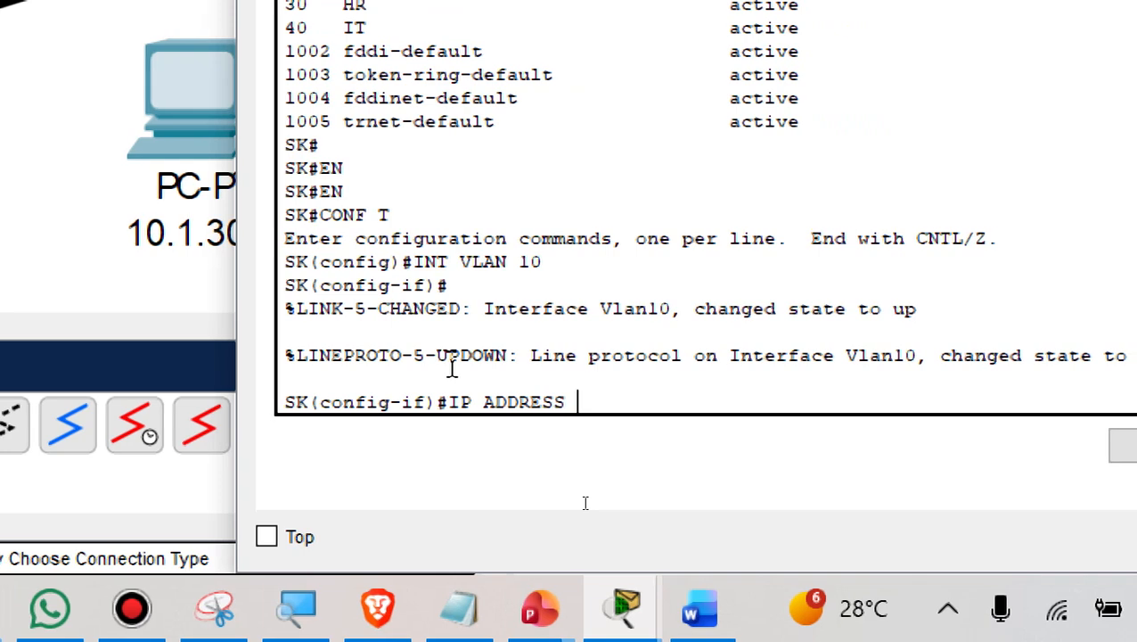
pyautogui.write('.10.')
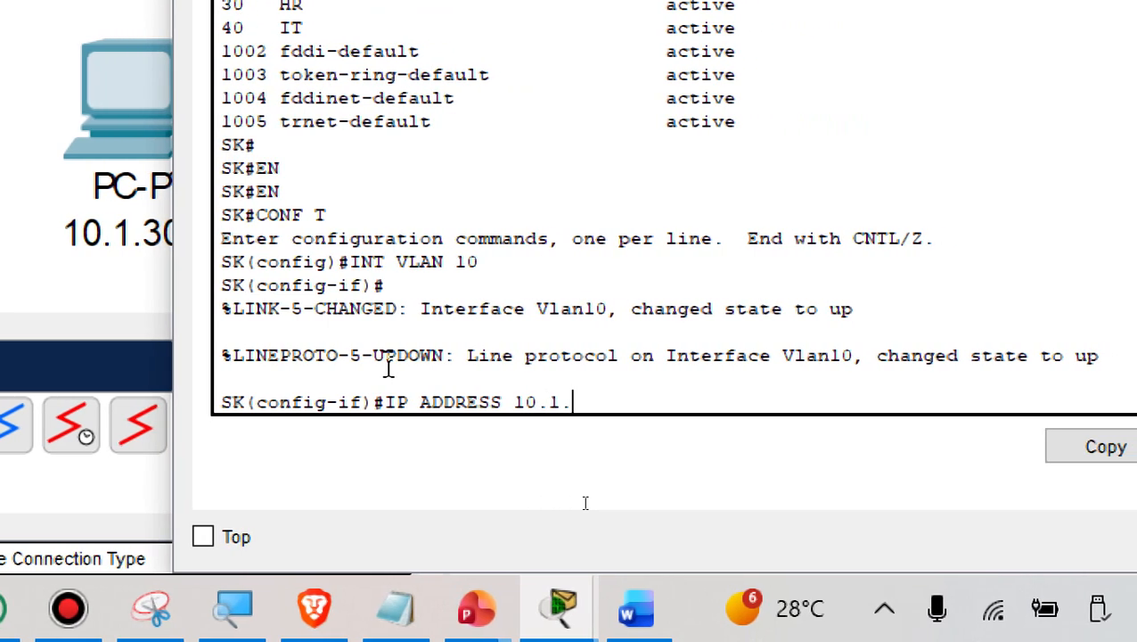
pyautogui.write('254')
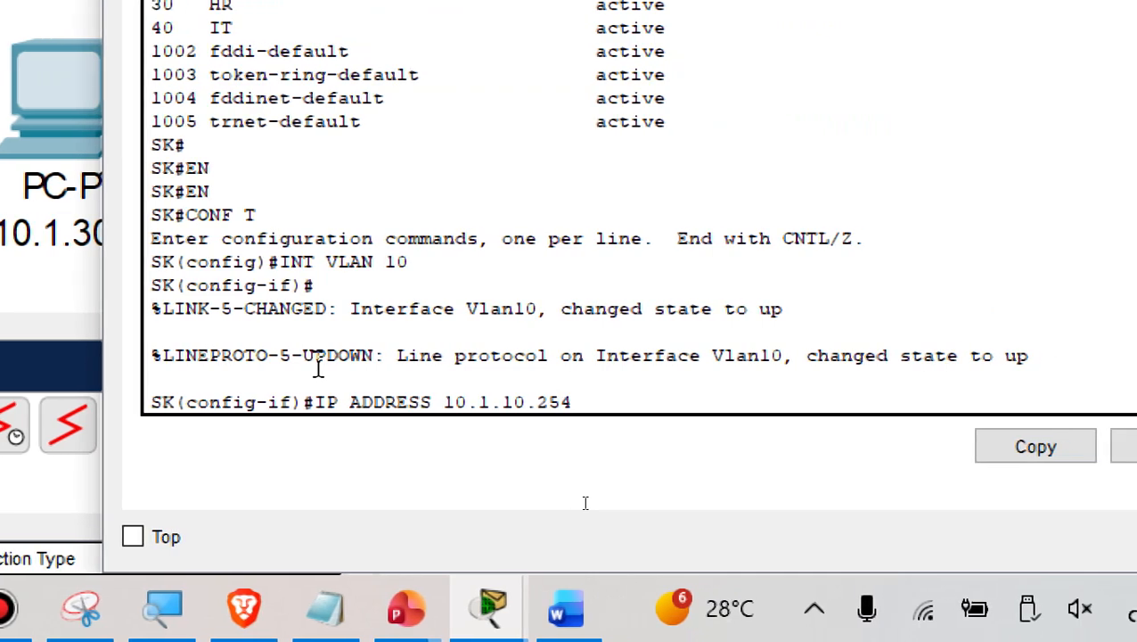
pyautogui.write(' 255')
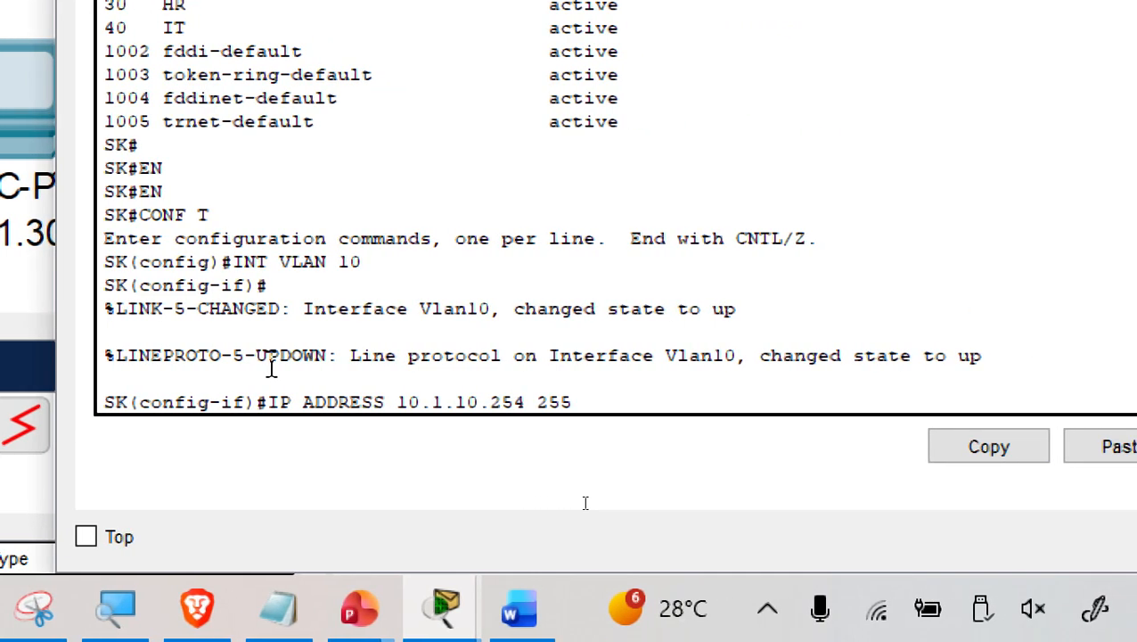
pyautogui.write('.255.255.0')
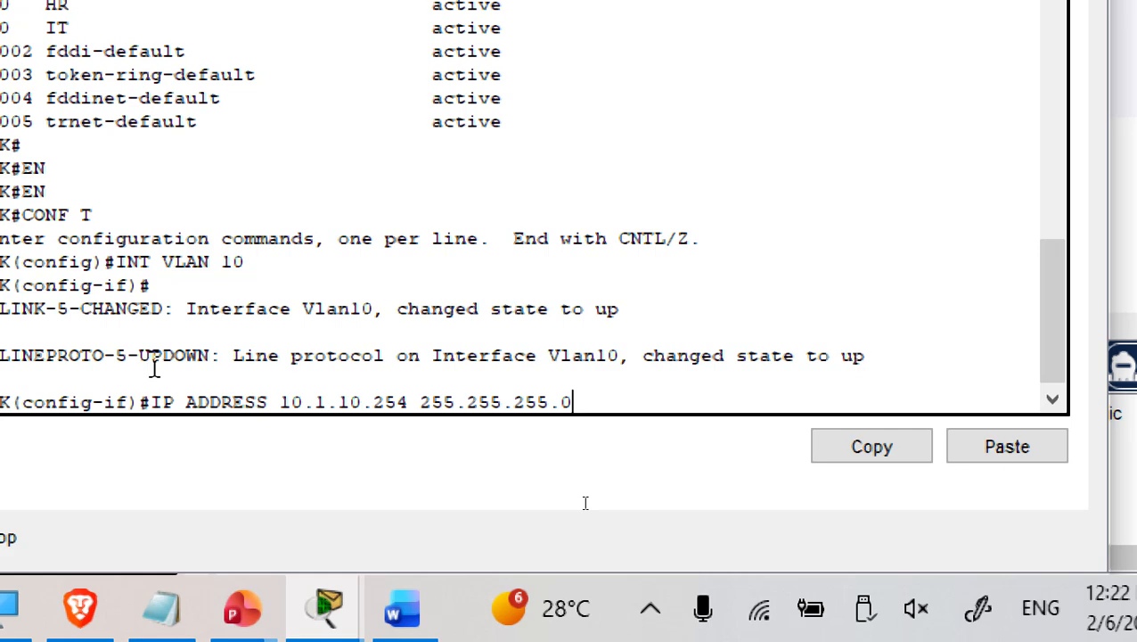
pyautogui.press('Return')
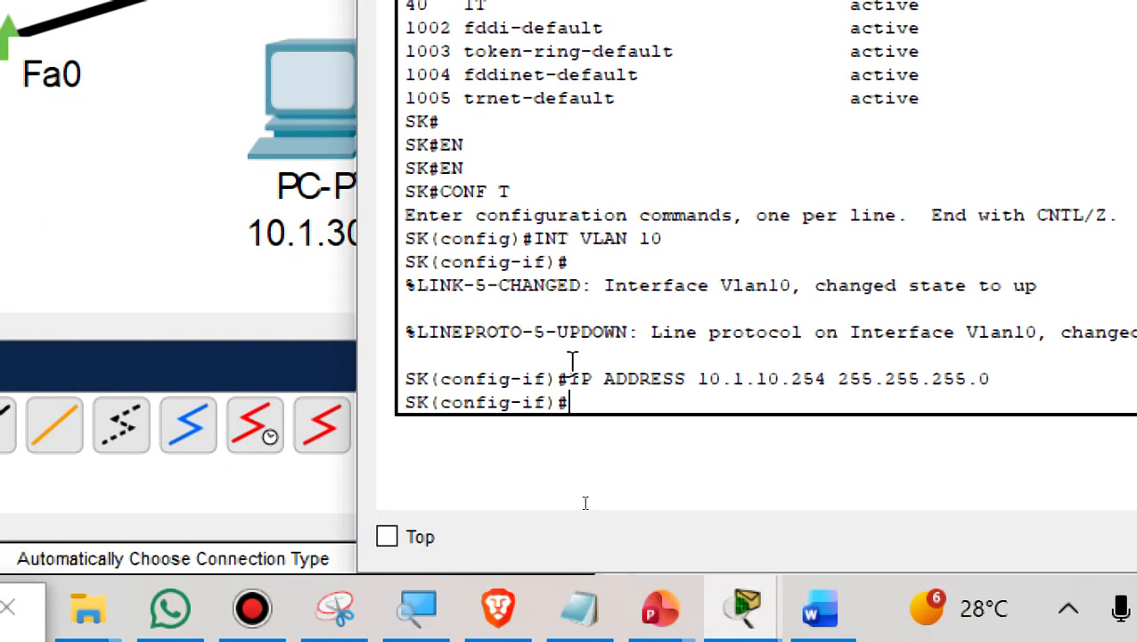
# Create the VLAN 20 virtual interface and enter its configuration with INT VLAN 20
pyautogui.press('Up')
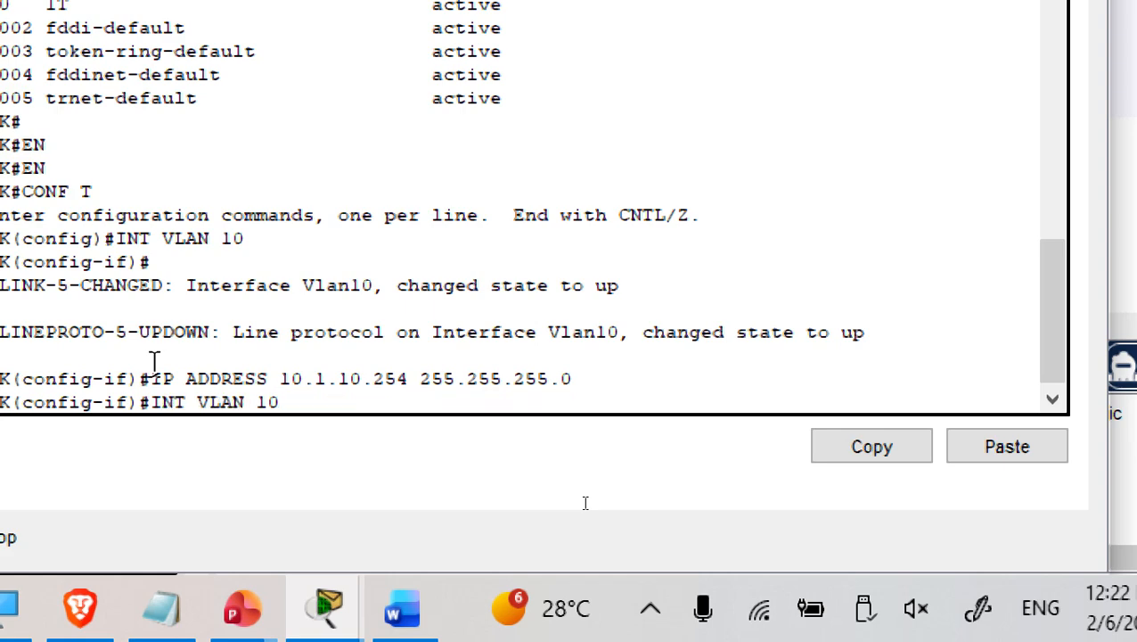
pyautogui.press('Up')
pyautogui.press('BackSpace')
pyautogui.press('BackSpace')
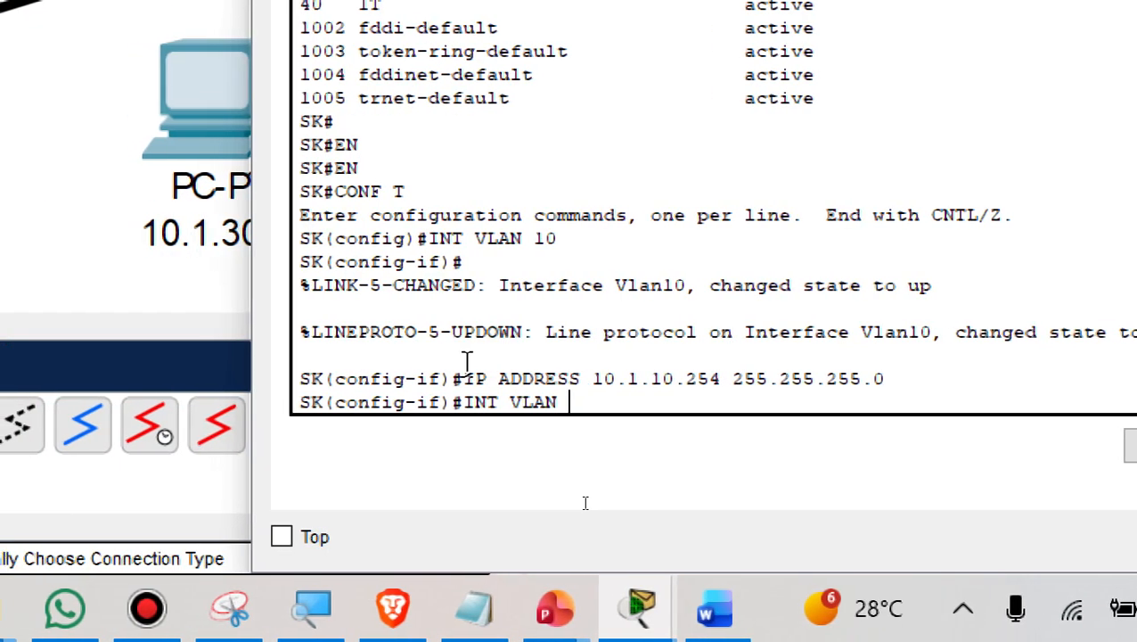
pyautogui.write('20')
pyautogui.press('Return')
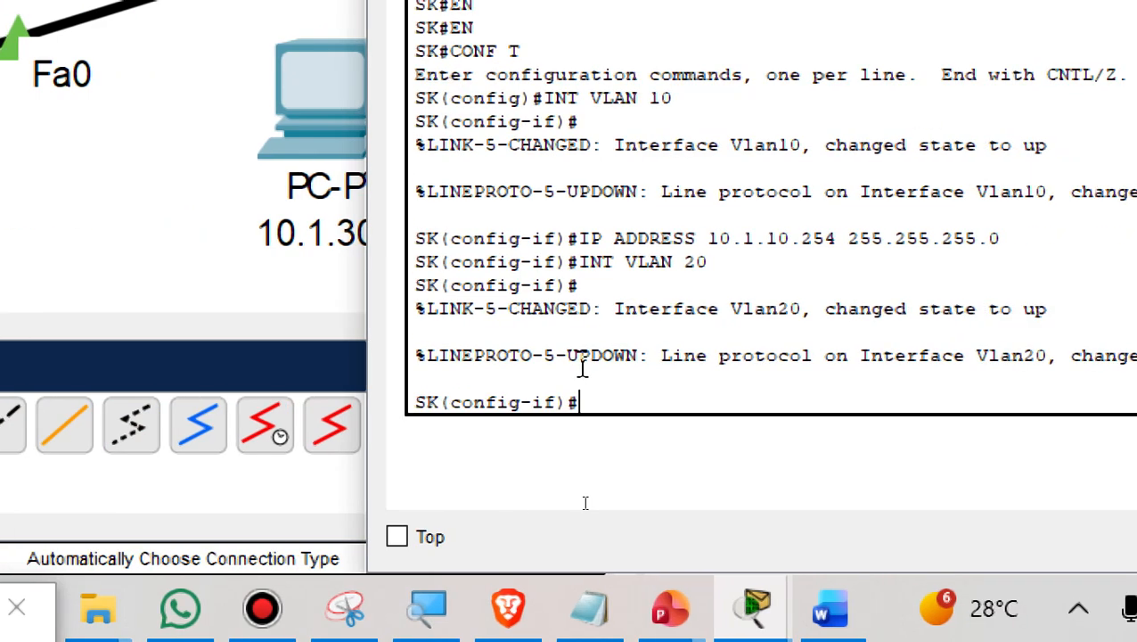
# Assign IP address 10.1.20.254 with mask 255.255.255.0 to interface VLAN 20
pyautogui.press('Up')
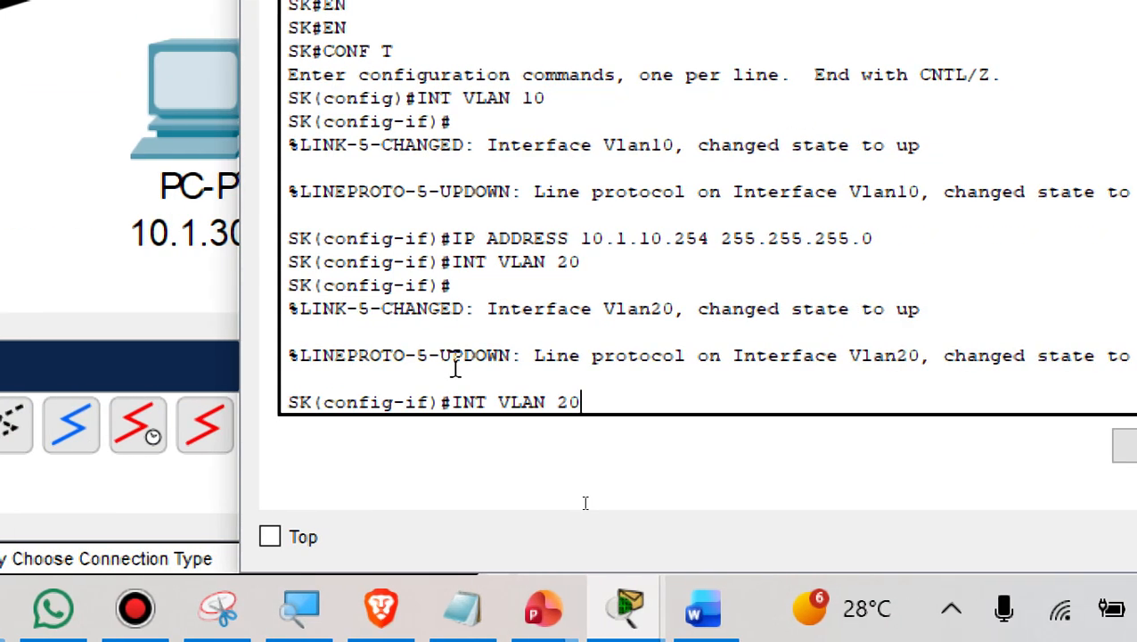
pyautogui.press('Up')
pyautogui.press('BackSpace')
pyautogui.press('BackSpace')
pyautogui.press('BackSpace')
pyautogui.press('BackSpace')
pyautogui.press('BackSpace')
pyautogui.press('BackSpace')
pyautogui.press('BackSpace')
pyautogui.press('BackSpace')
pyautogui.press('BackSpace')
pyautogui.press('BackSpace')
pyautogui.press('BackSpace')
pyautogui.press('BackSpace')
pyautogui.press('BackSpace')
pyautogui.press('BackSpace')
pyautogui.press('BackSpace')
pyautogui.press('BackSpace')
pyautogui.press('BackSpace')
pyautogui.press('BackSpace')
pyautogui.press('BackSpace')
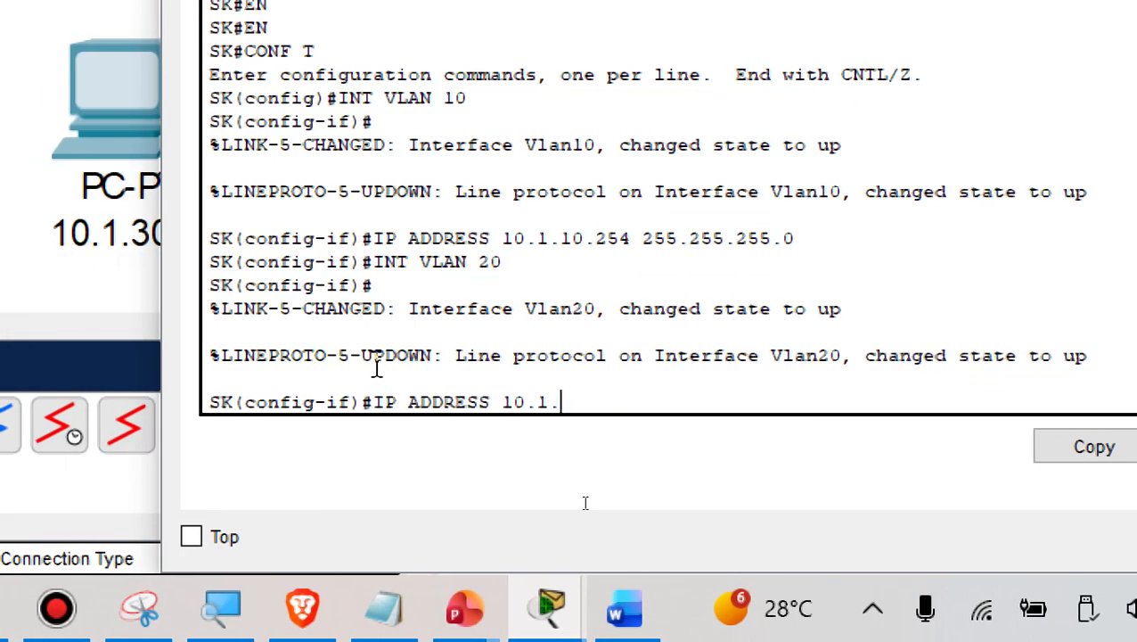
pyautogui.write('20.254 255')
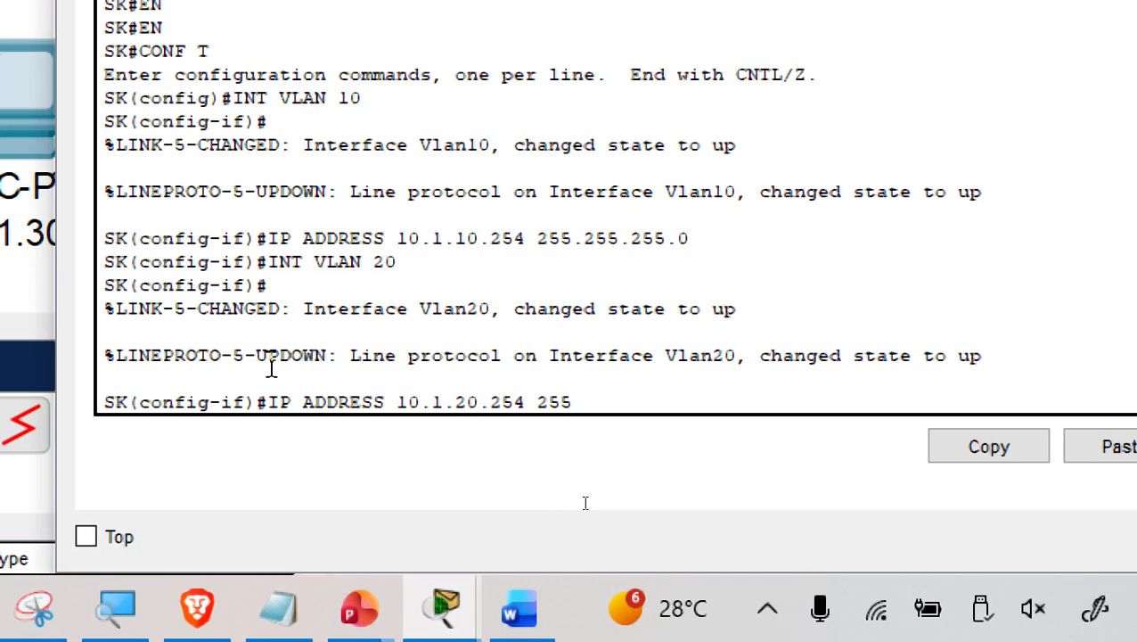
pyautogui.write('.255.255.0')
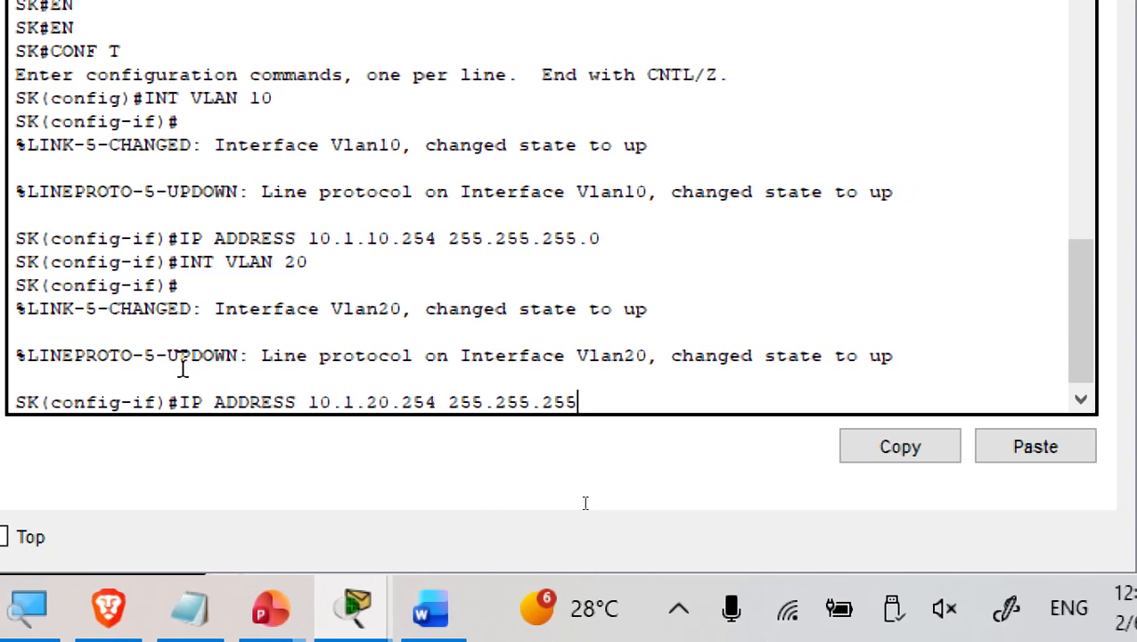
pyautogui.press('Return')
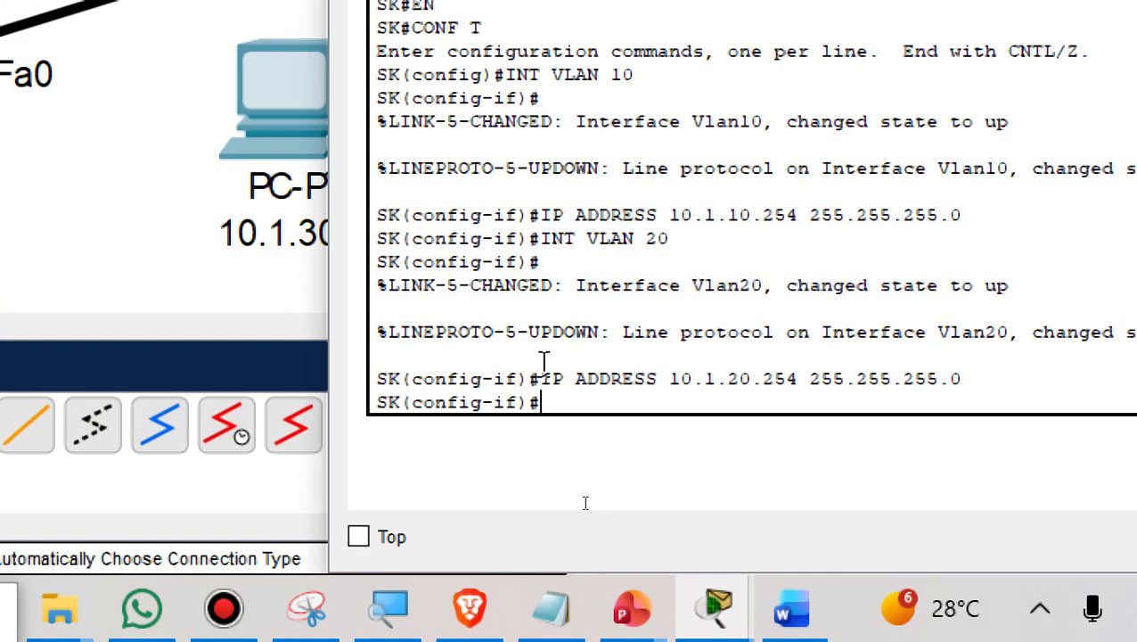
# Create the VLAN 30 virtual interface and enter its configuration with INT VLAN 30
pyautogui.press('Up')
pyautogui.press('Up')
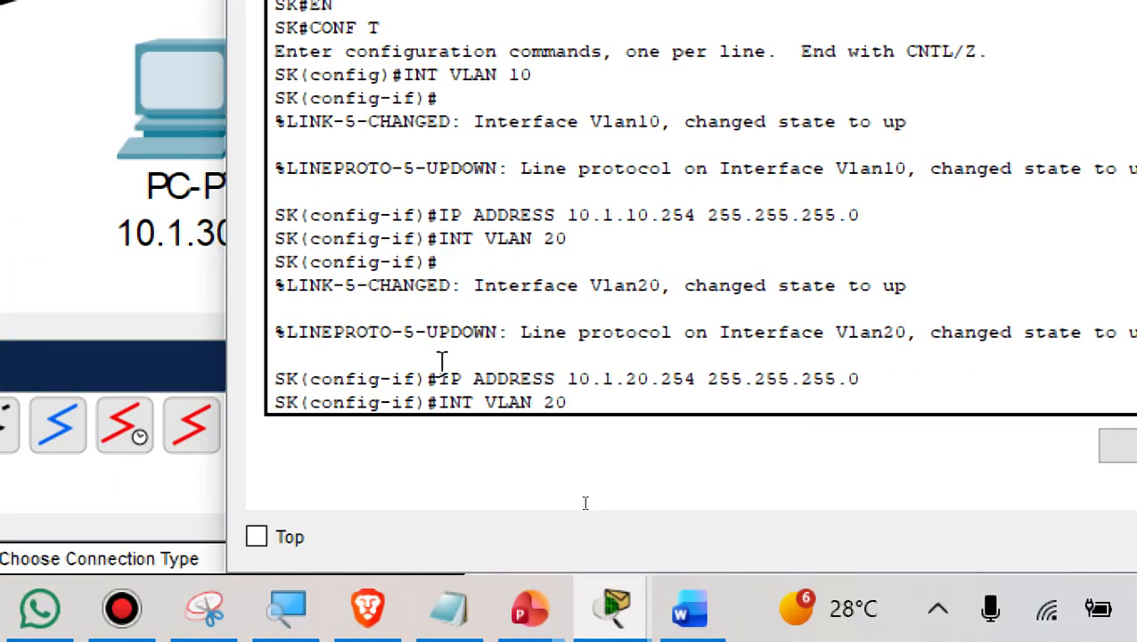
pyautogui.press('BackSpace')
pyautogui.press('BackSpace')
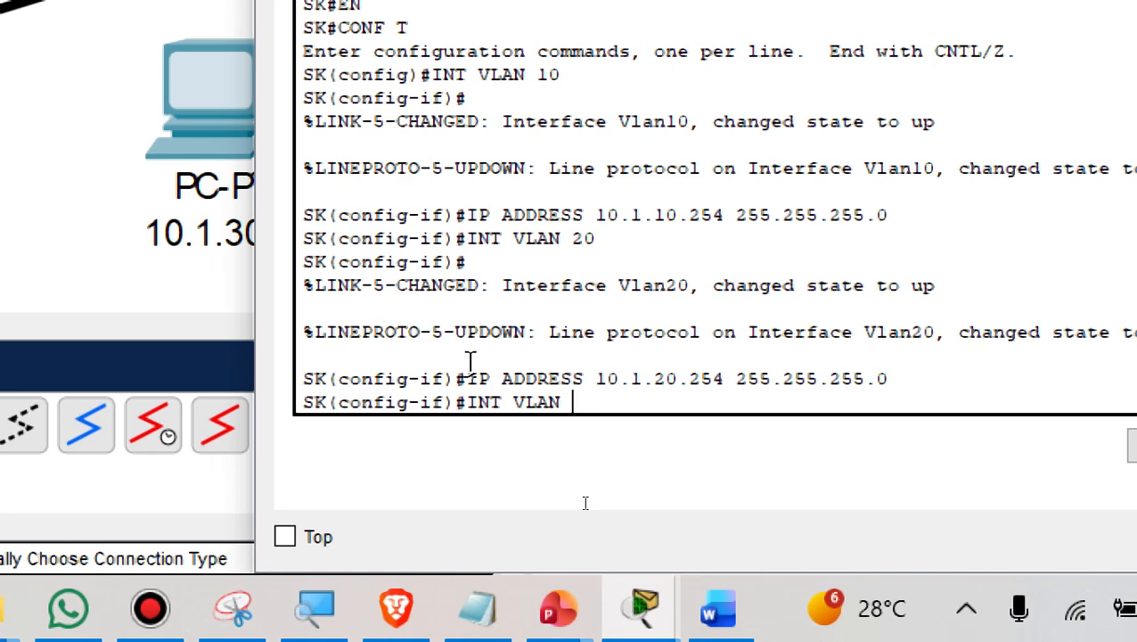
pyautogui.write('30')
pyautogui.press('Return')
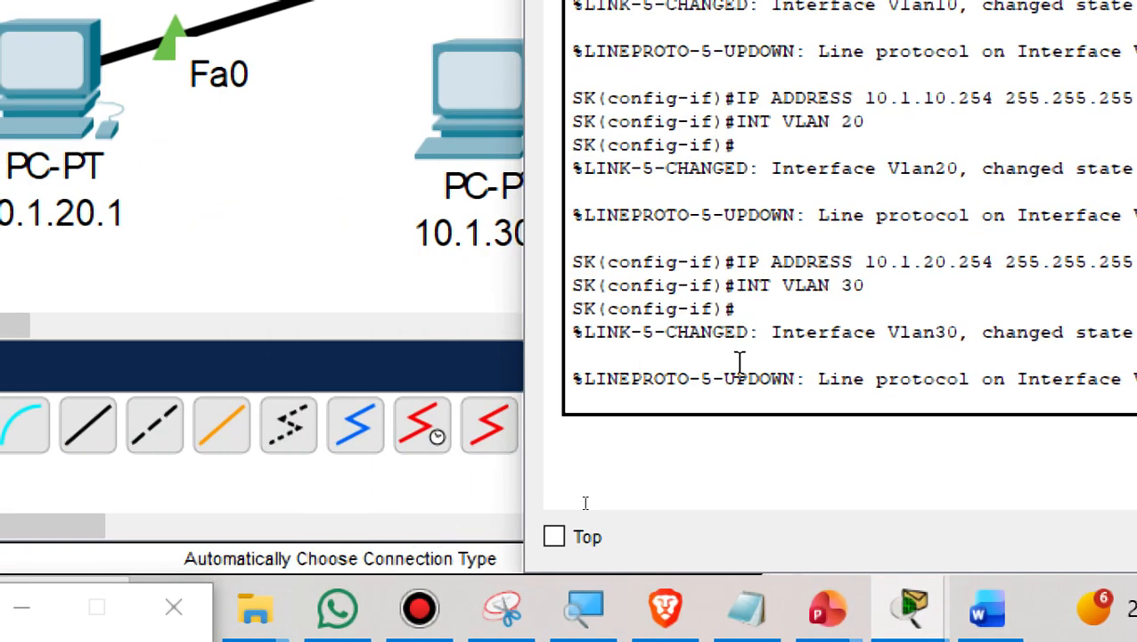
# Try to assign IP address 10.1.20.254 with mask 255.255.255.0 to interface VLAN 30
pyautogui.press('Up')
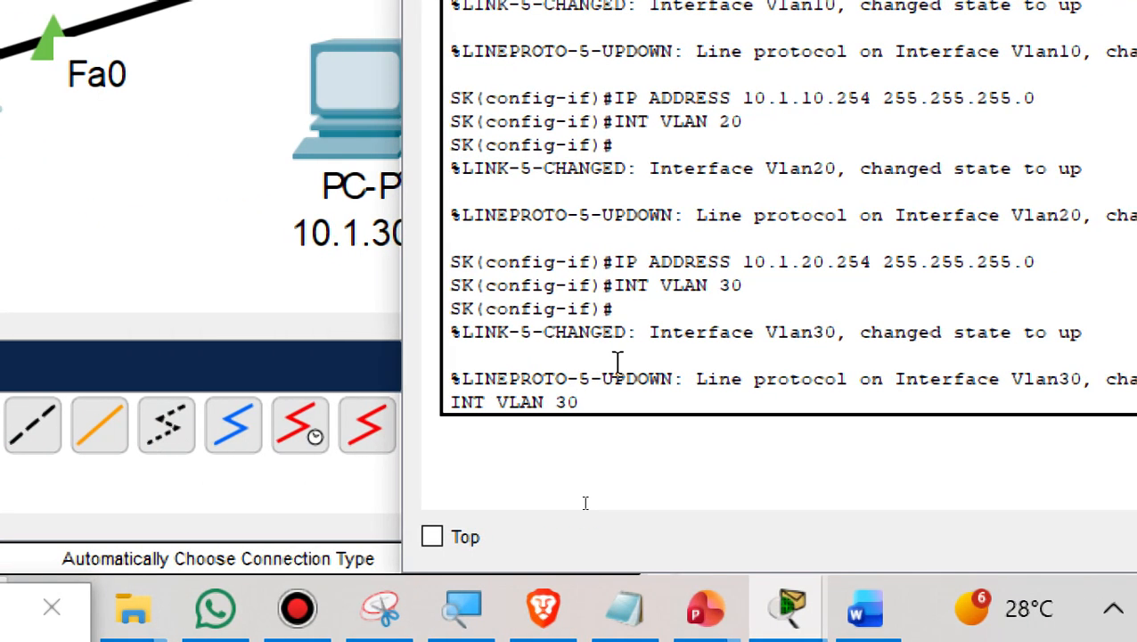
pyautogui.press('Up')
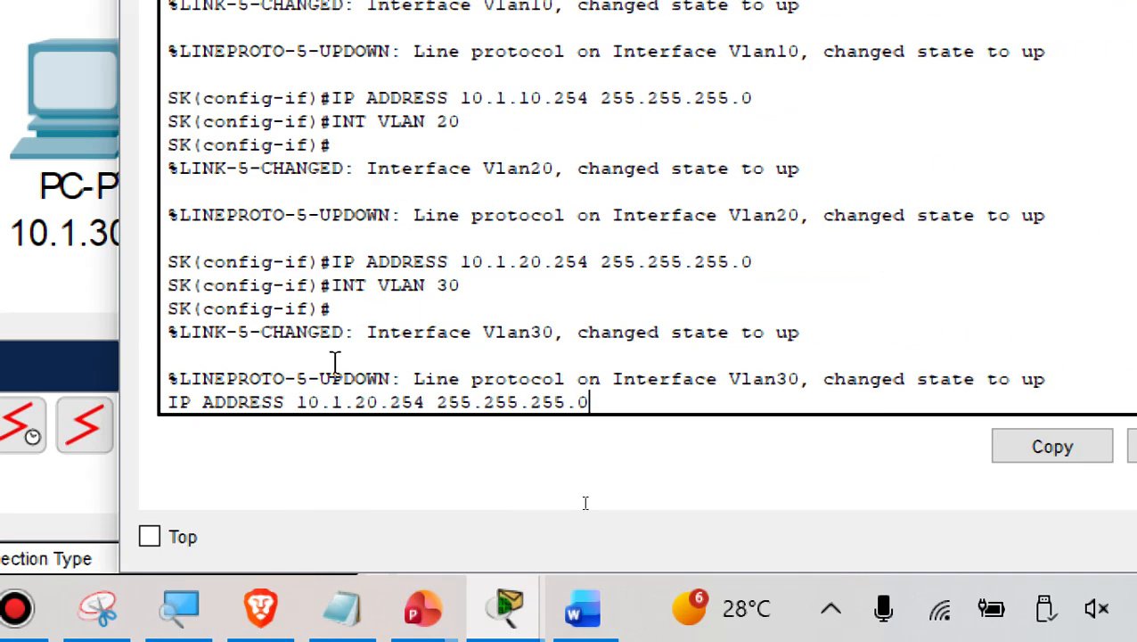
pyautogui.press('Return')
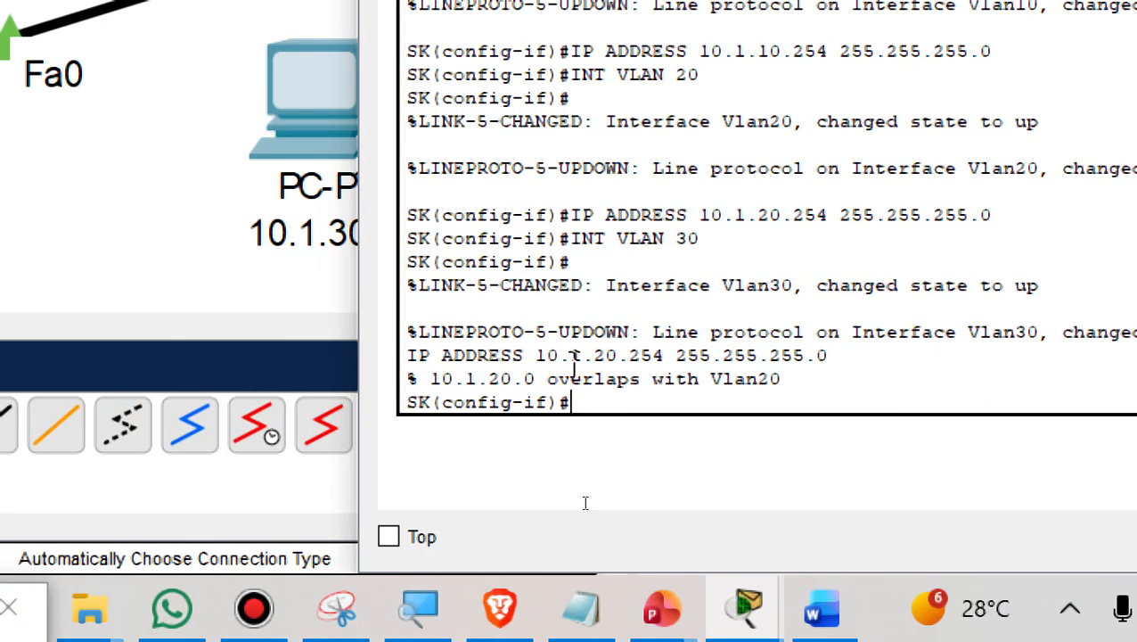
# Assign IP address 10.1.30.254 with mask 255.255.255.0 to interface VLAN 30
pyautogui.press('Up')
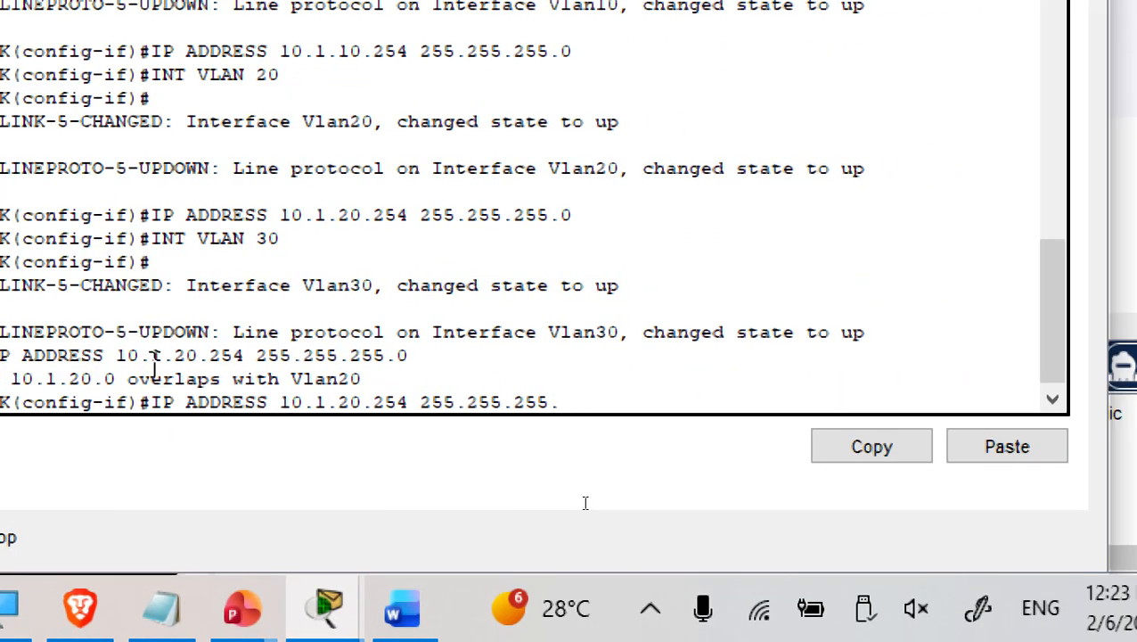
pyautogui.press('BackSpace')
pyautogui.press('BackSpace')
pyautogui.press('BackSpace')
pyautogui.press('BackSpace')
pyautogui.press('BackSpace')
pyautogui.press('BackSpace')
pyautogui.press('BackSpace')
pyautogui.press('BackSpace')
pyautogui.press('BackSpace')
pyautogui.press('BackSpace')
pyautogui.press('BackSpace')
pyautogui.press('BackSpace')
pyautogui.press('BackSpace')
pyautogui.press('BackSpace')
pyautogui.press('BackSpace')
pyautogui.press('BackSpace')
pyautogui.press('BackSpace')
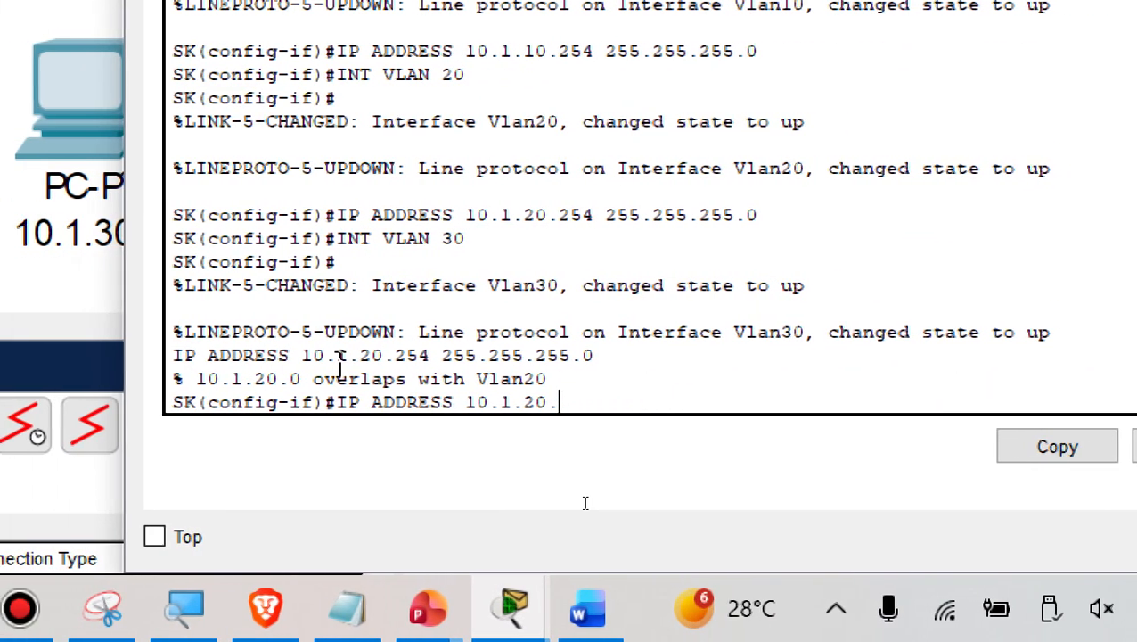
pyautogui.press('BackSpace')
pyautogui.press('BackSpace')
pyautogui.press('BackSpace')
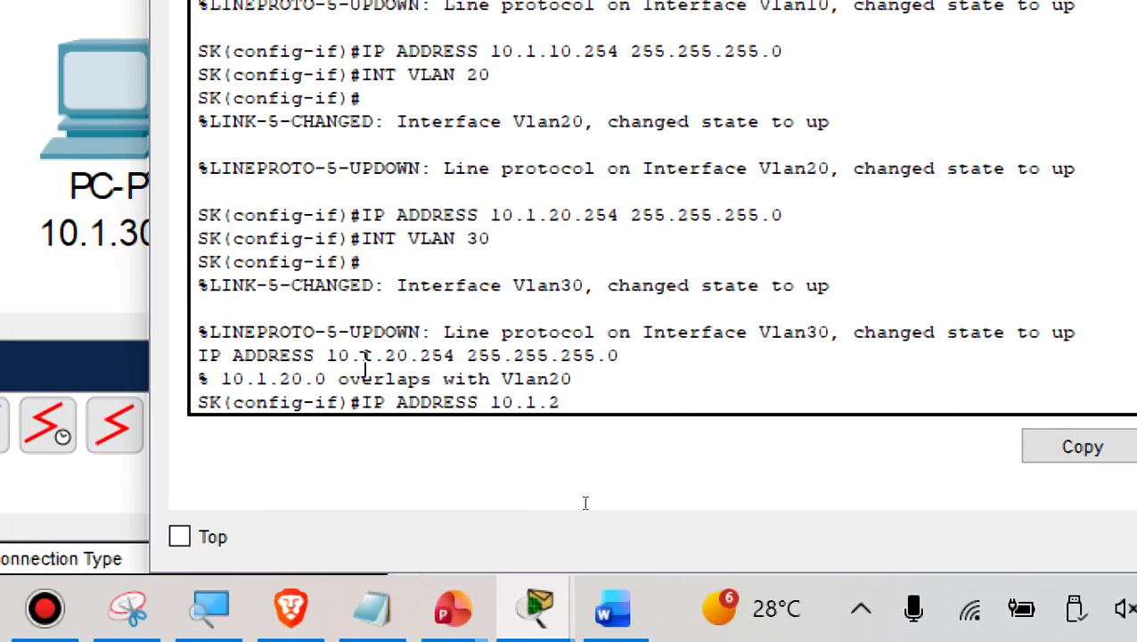
pyautogui.write('30.254 ')
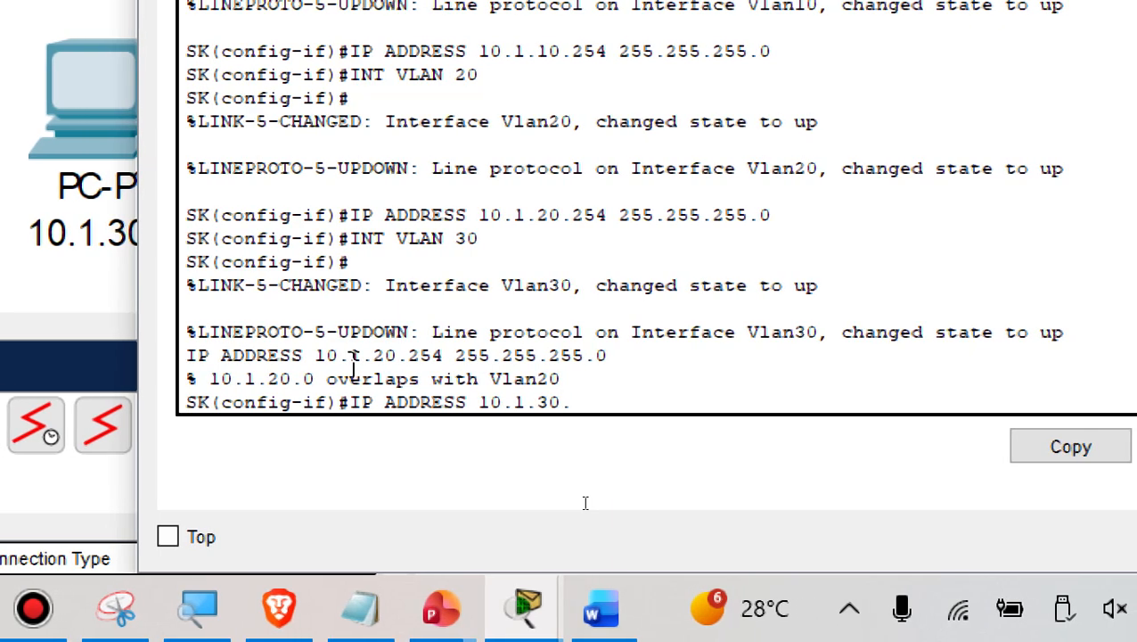
pyautogui.write('255.255')
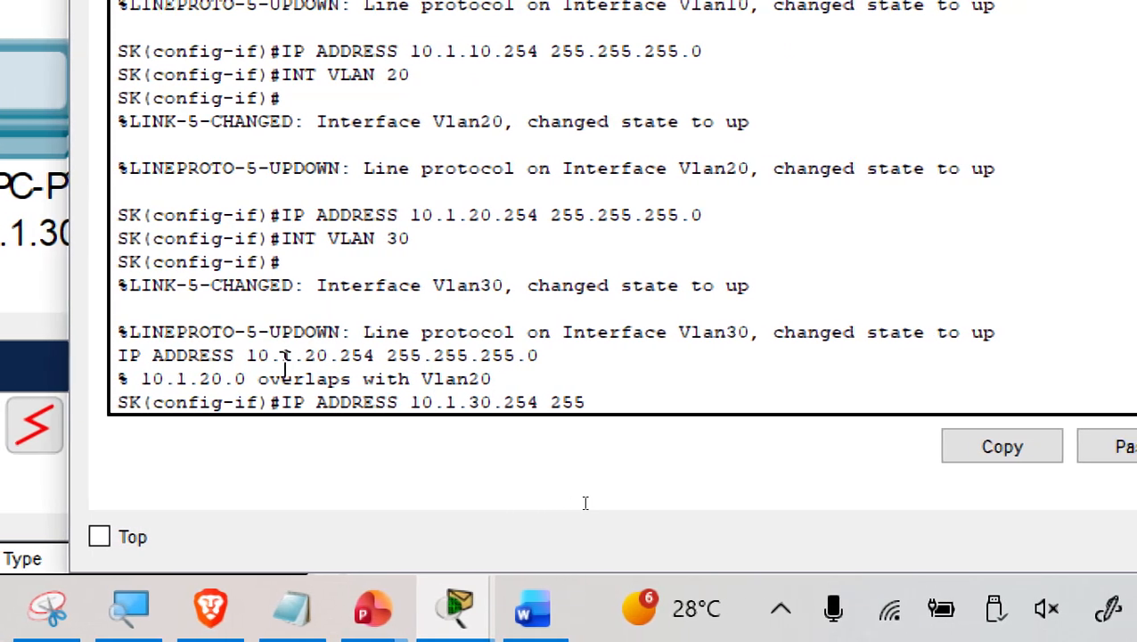
pyautogui.write('.255.0')
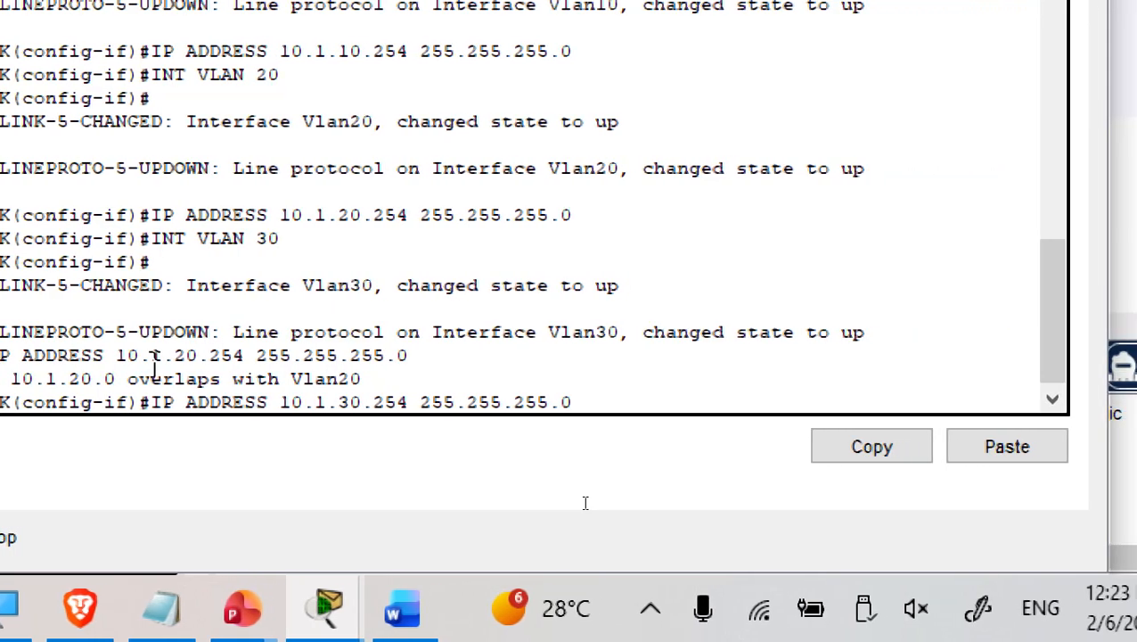
pyautogui.press('Return')
pyautogui.press('Return')
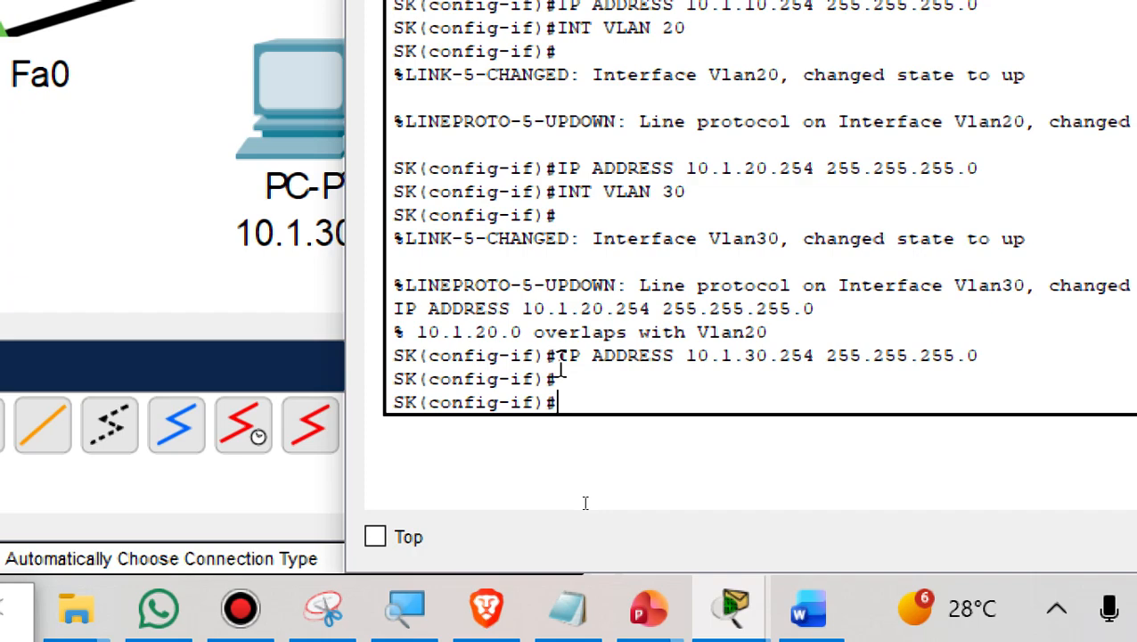
# Create the VLAN 40 virtual interface and enter its configuration with INT VLAN 40
pyautogui.press('Up')
pyautogui.press('Up')
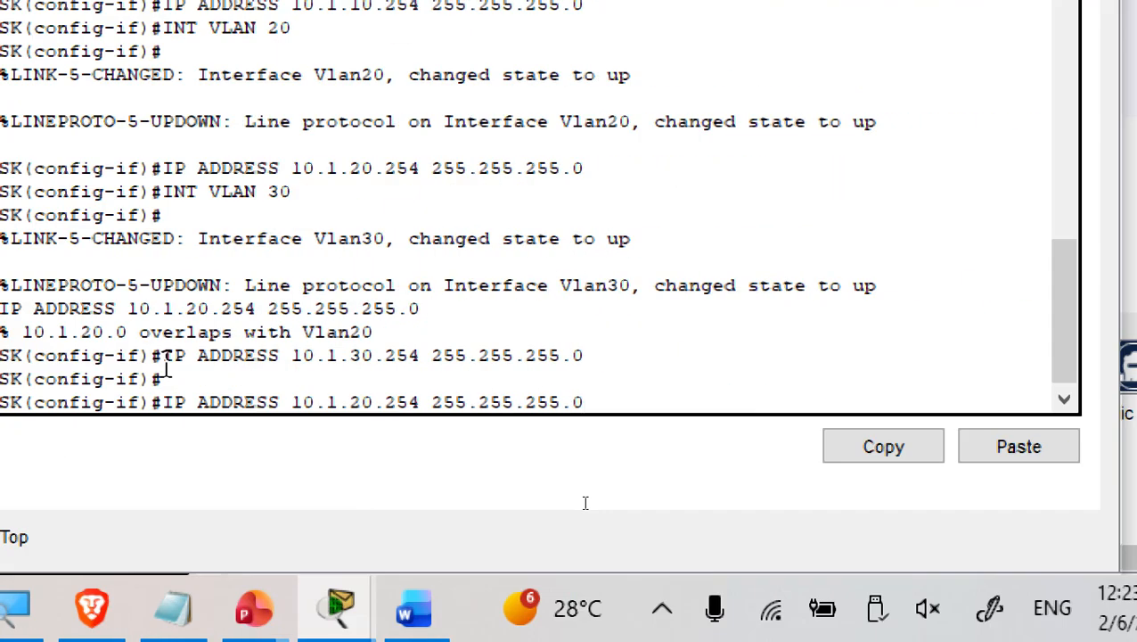
pyautogui.press('Up')
pyautogui.press('Down')
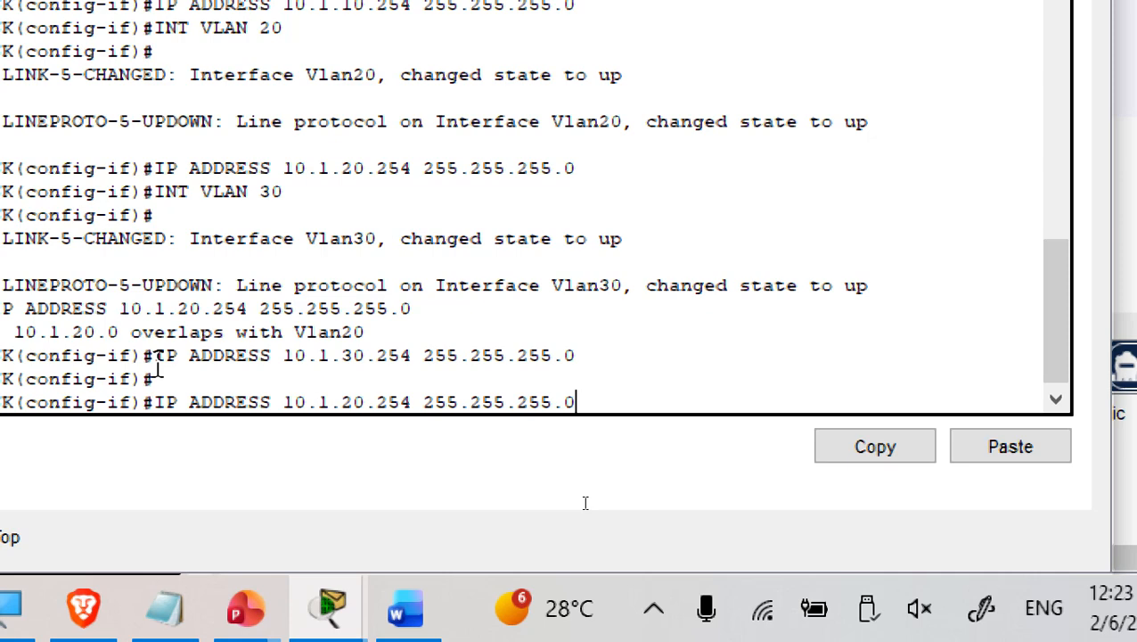
pyautogui.press('Up')
pyautogui.press('BackSpace')
pyautogui.press('BackSpace')
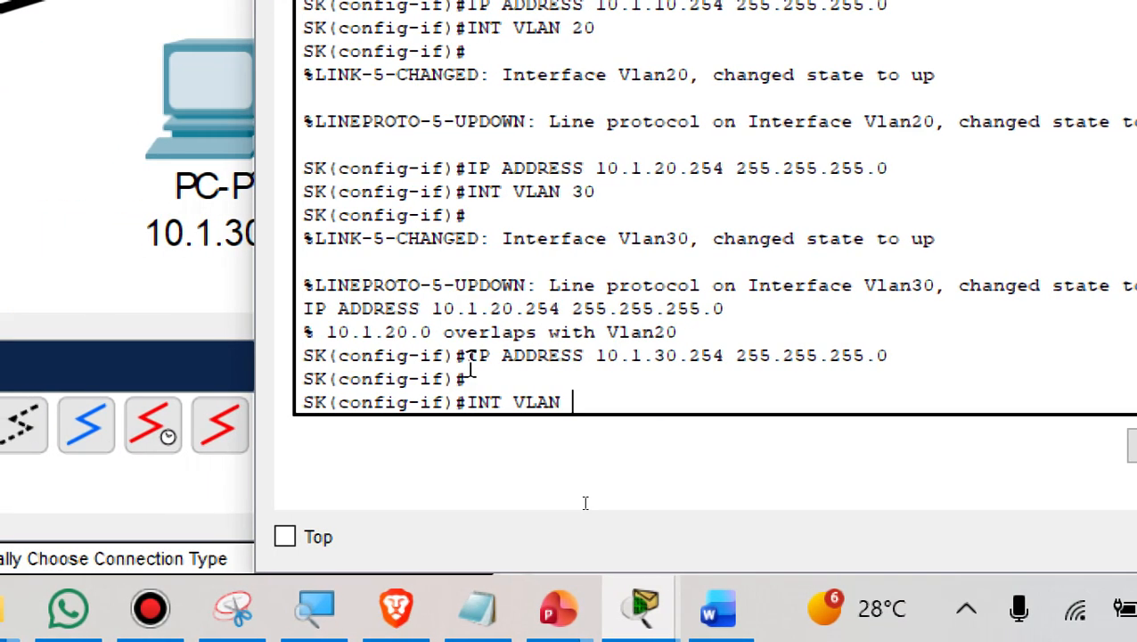
pyautogui.write('40')
pyautogui.press('Return')
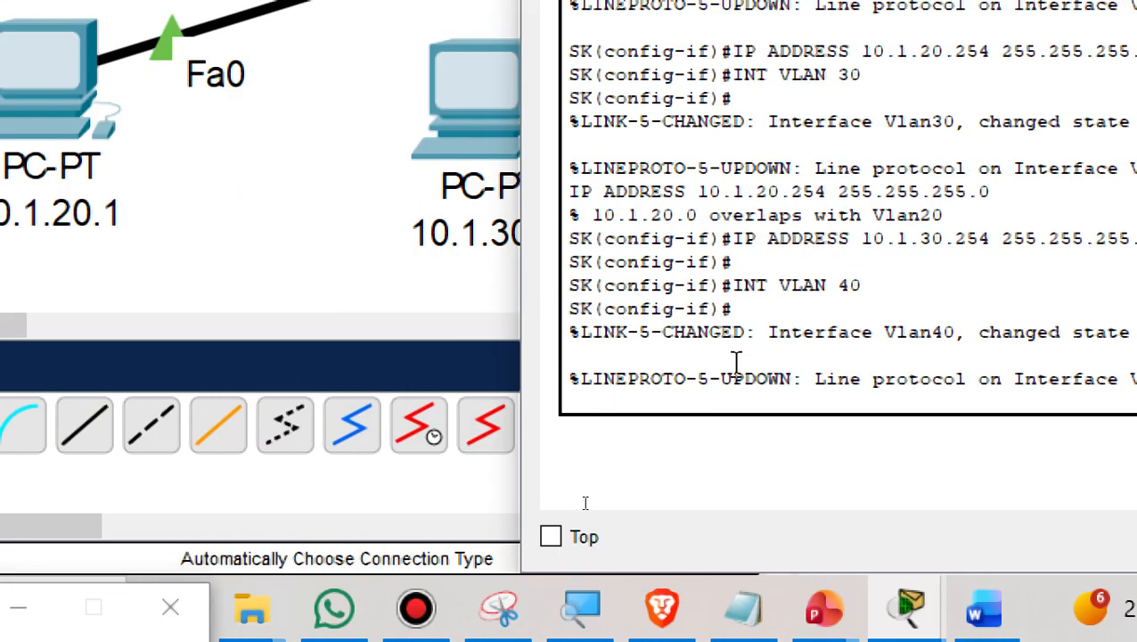
pyautogui.press('Return')
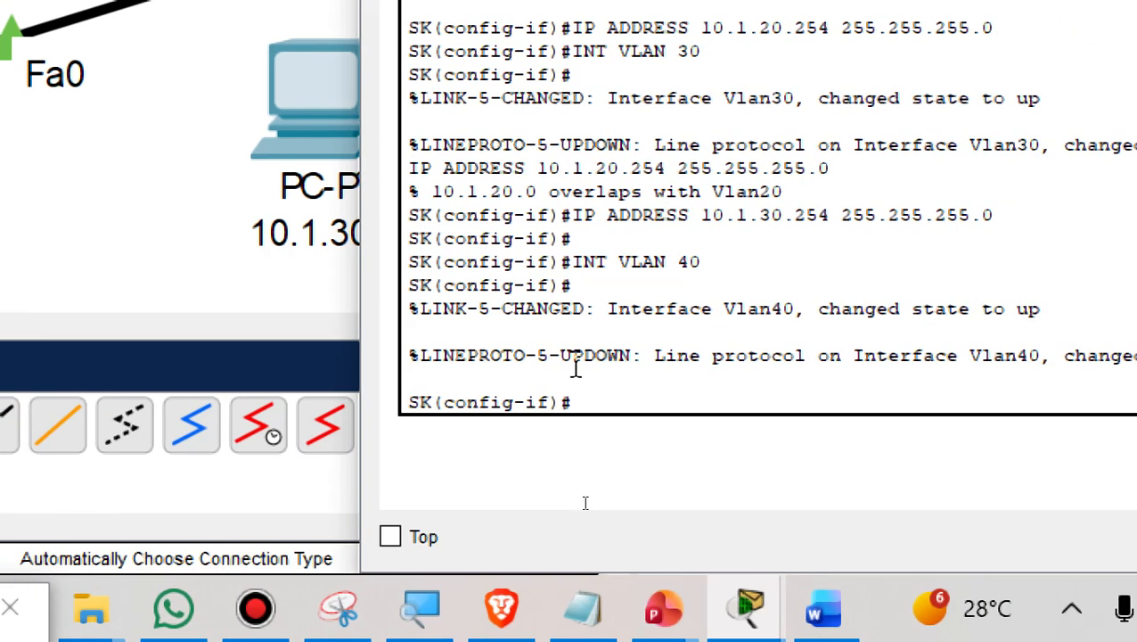
# Assign IP address 10.1.40.254 with mask 255.255.255.0 to interface VLAN 40
pyautogui.press('Up')
pyautogui.press('Up')
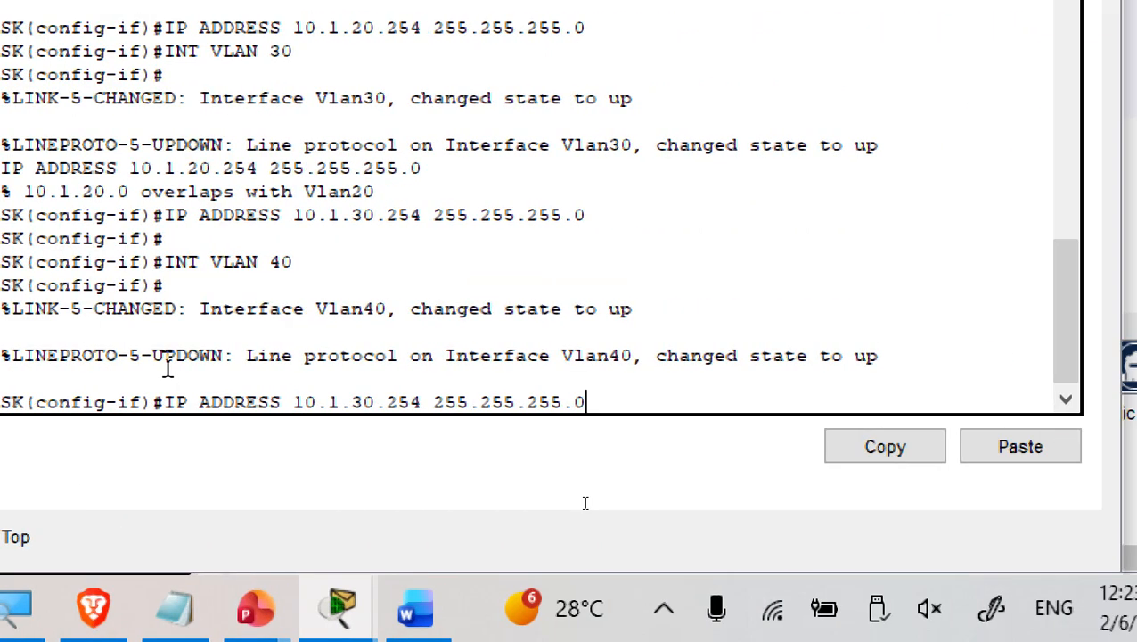
pyautogui.press('BackSpace')
pyautogui.press('BackSpace')
pyautogui.press('BackSpace')
pyautogui.press('BackSpace')
pyautogui.press('BackSpace')
pyautogui.press('BackSpace')
pyautogui.press('BackSpace')
pyautogui.press('BackSpace')
pyautogui.press('BackSpace')
pyautogui.press('BackSpace')
pyautogui.press('BackSpace')
pyautogui.press('BackSpace')
pyautogui.press('BackSpace')
pyautogui.press('BackSpace')
pyautogui.press('BackSpace')
pyautogui.press('BackSpace')
pyautogui.press('BackSpace')
pyautogui.press('BackSpace')
pyautogui.press('BackSpace')
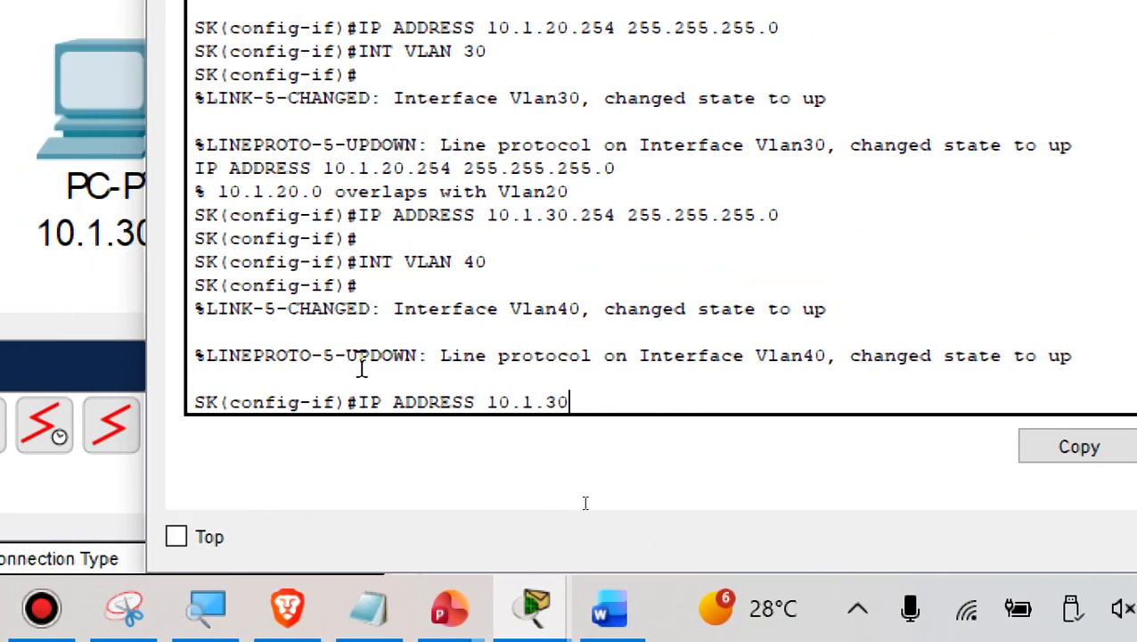
pyautogui.write('40.')
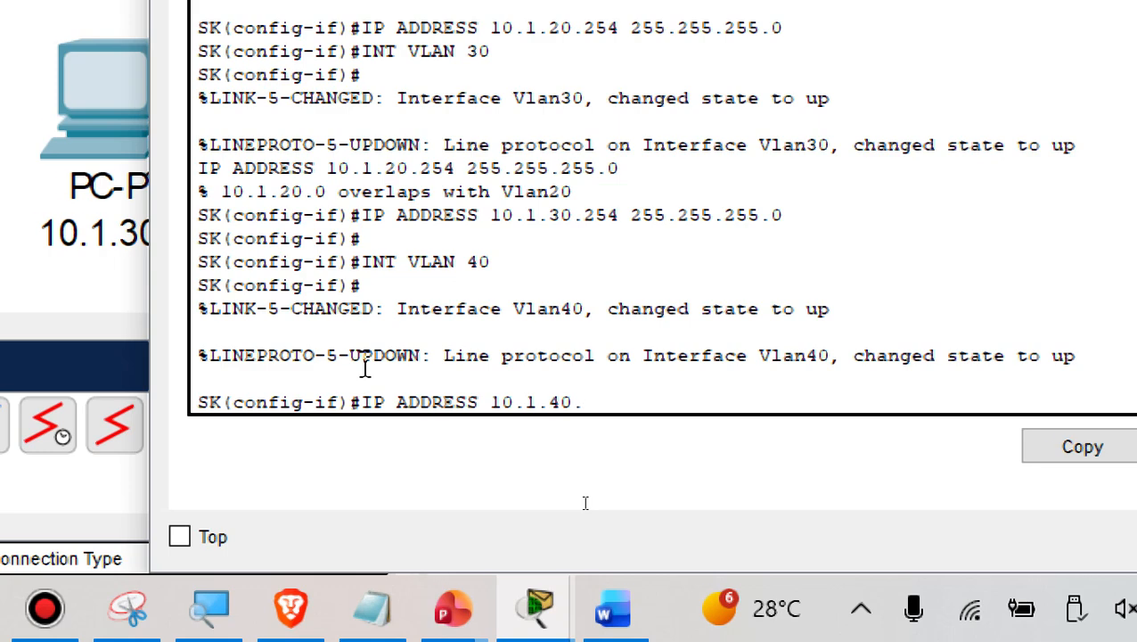
pyautogui.write('254 25')
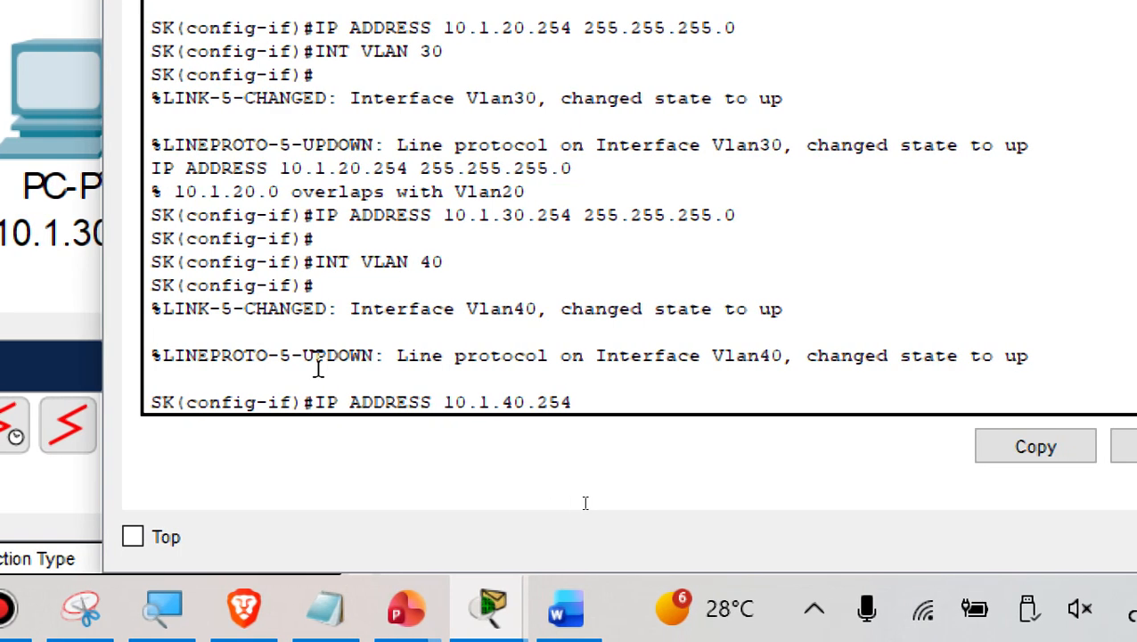
pyautogui.write('5.255.2')
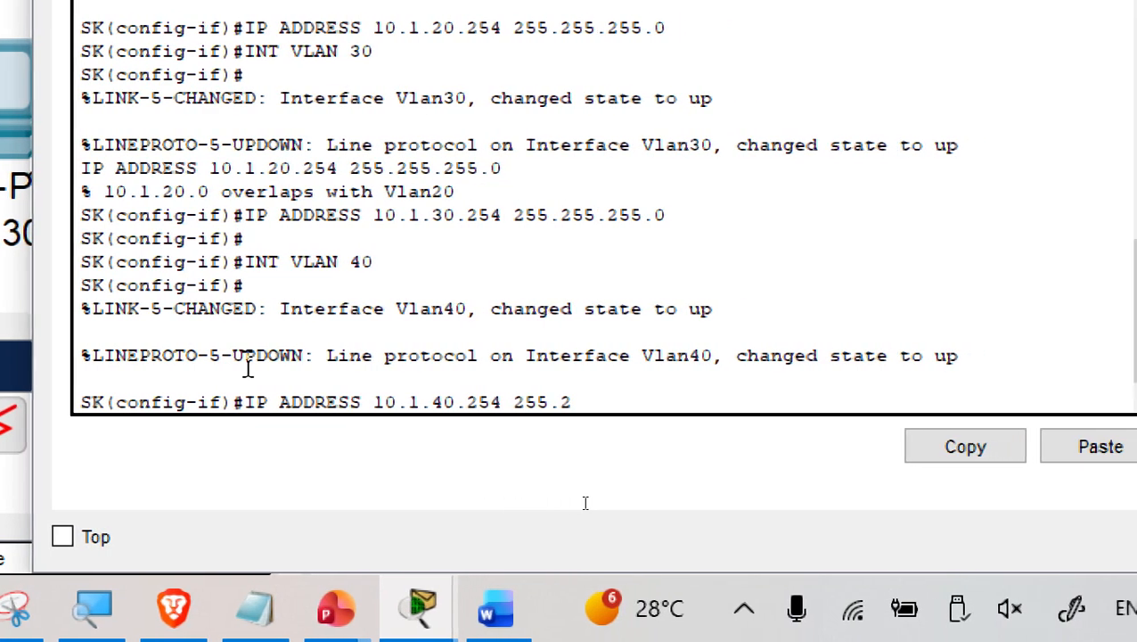
pyautogui.write('55.0')
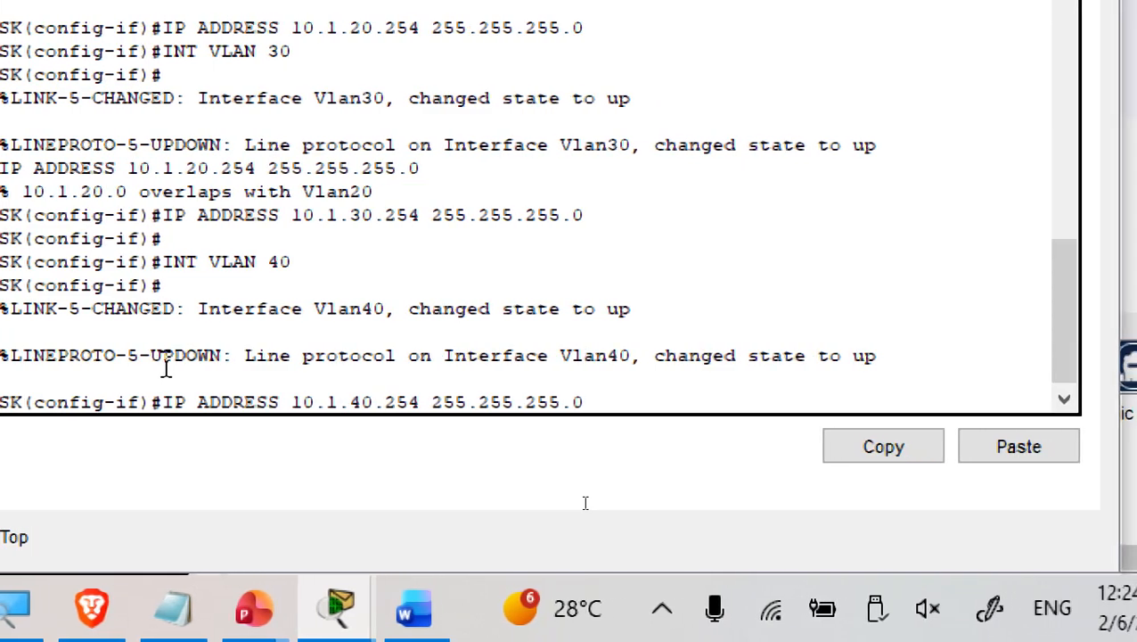
pyautogui.press('Return')
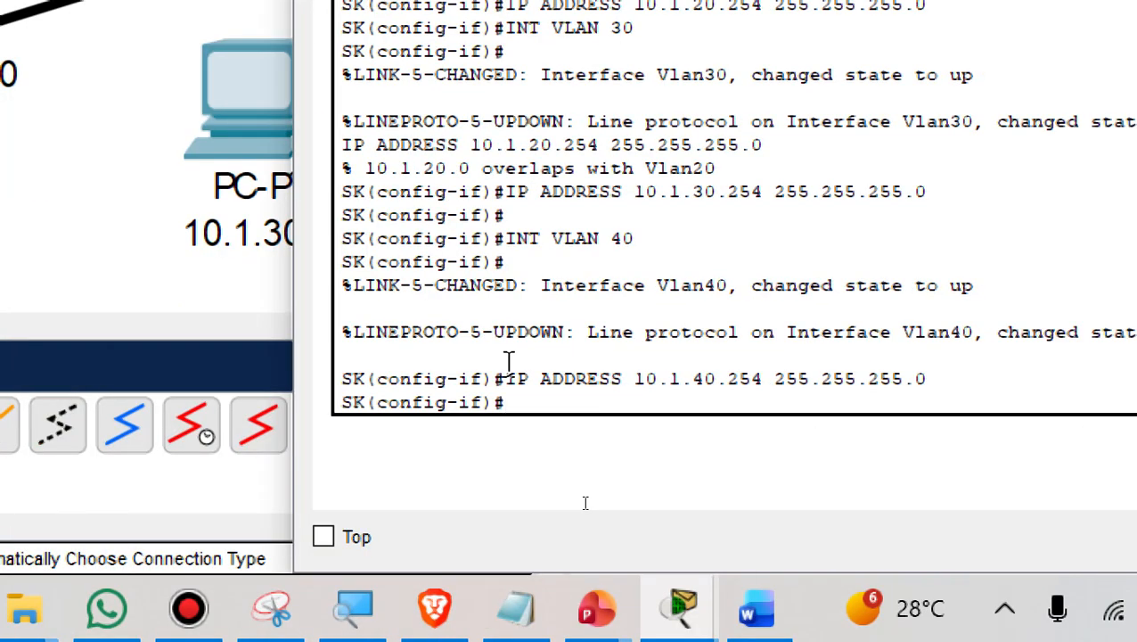
# Exit the VLAN 40 interface configuration and close the multilayer switch's window
pyautogui.write('EXIT')
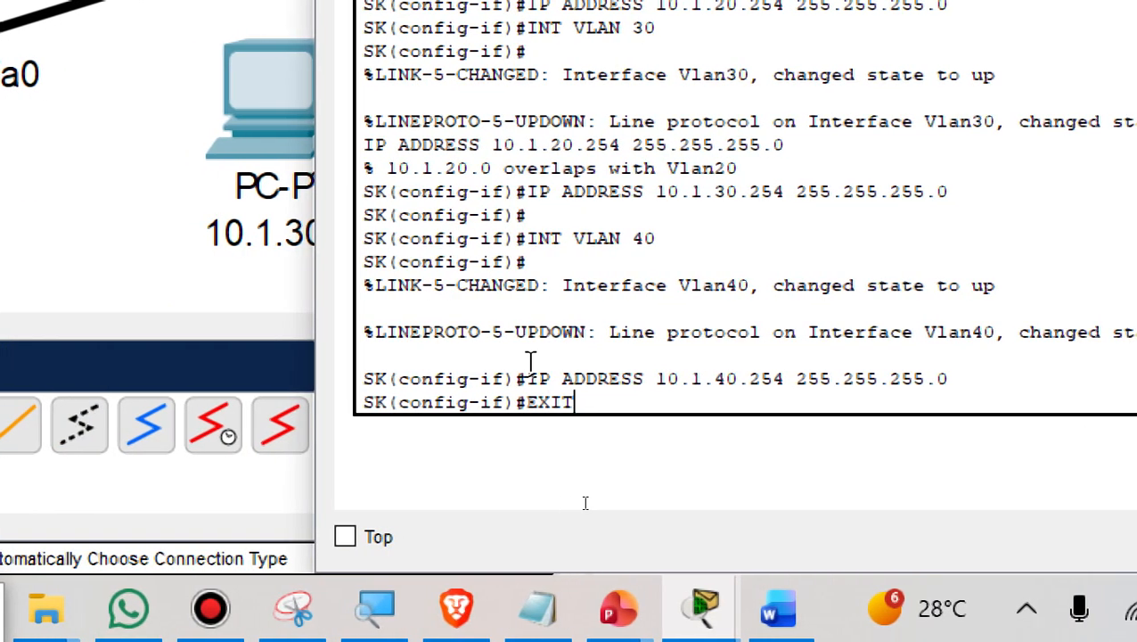
pyautogui.press('Return')
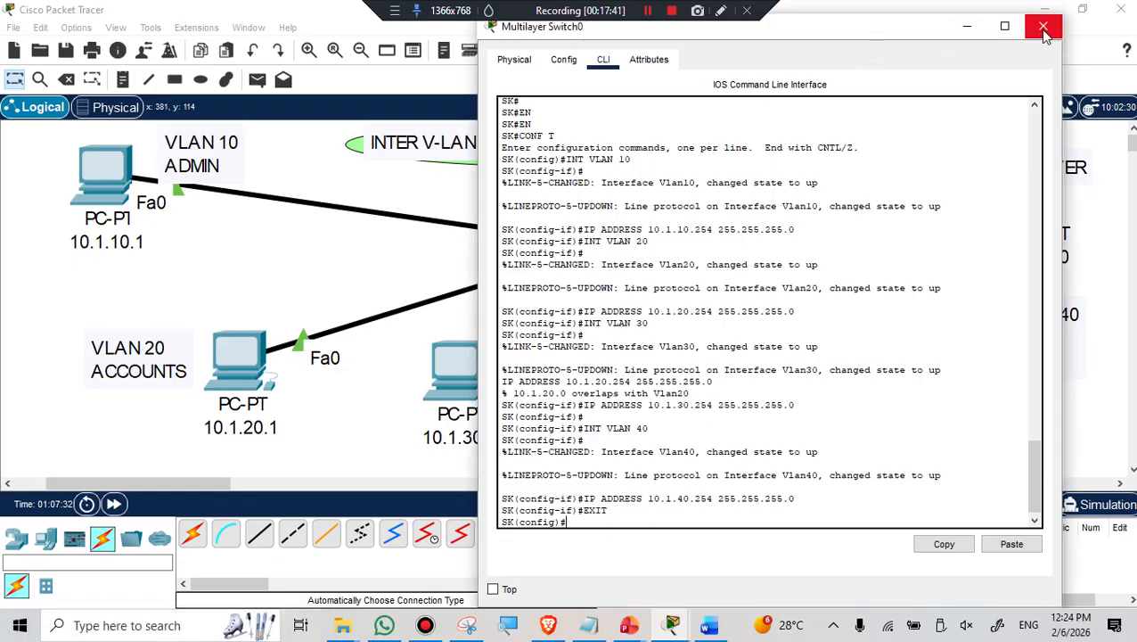
pyautogui.click(1038, 23)
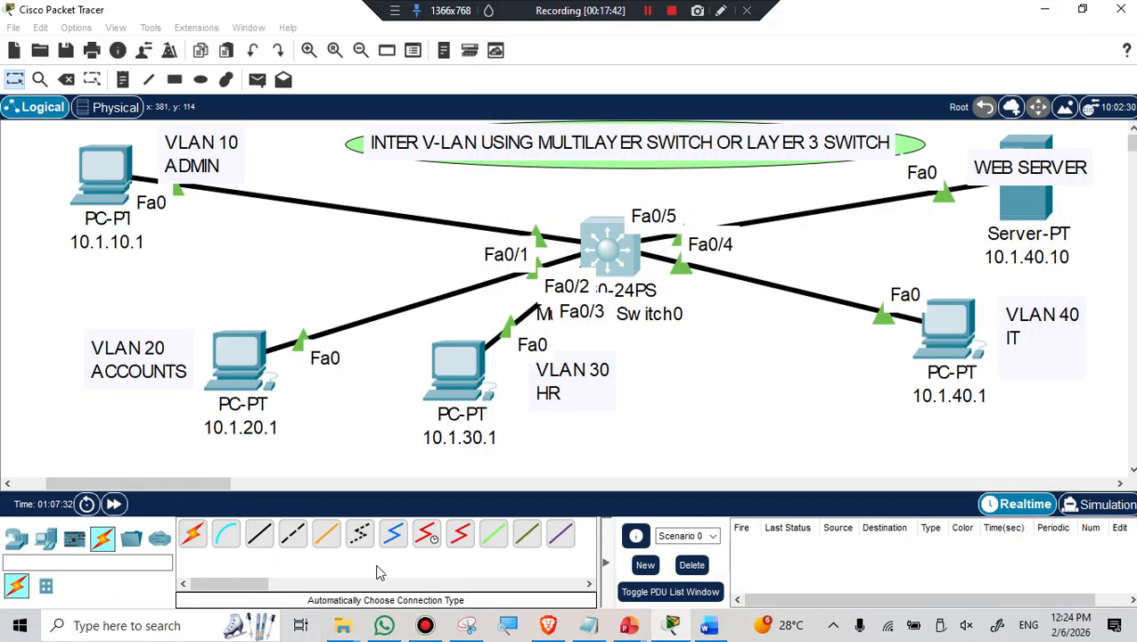
# Ping the VLAN 20 PC at 10.1.20.1 from the command prompt of the VLAN 10 PC
pyautogui.click(109, 175)
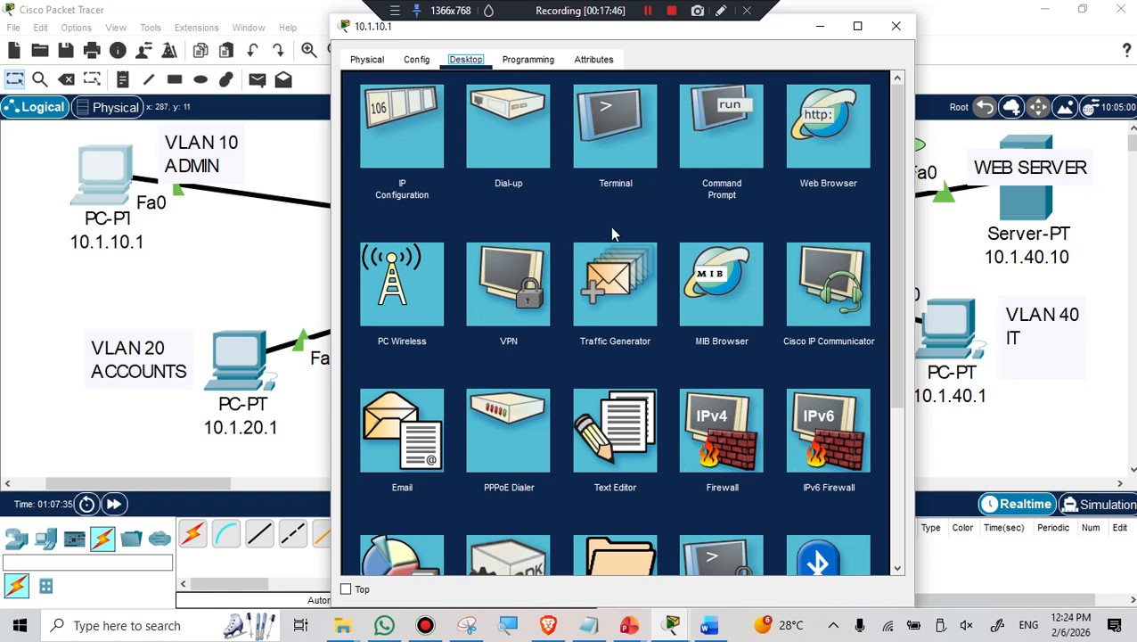
pyautogui.click(720, 129)
pyautogui.write('PING 10')
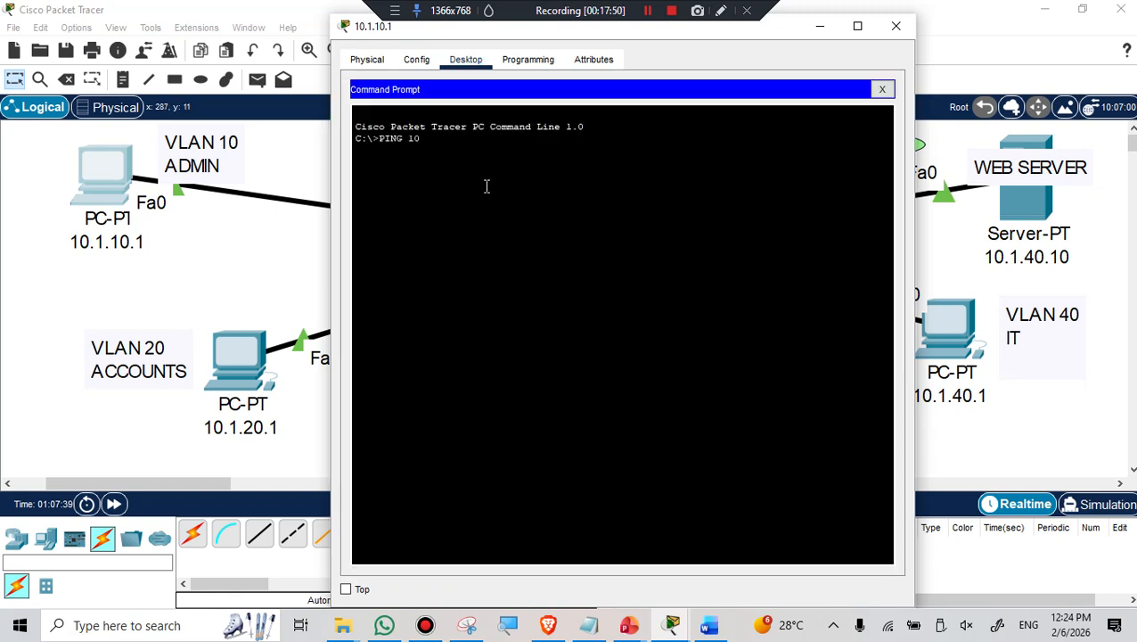
pyautogui.write('.1.20.1')
pyautogui.press('Return')
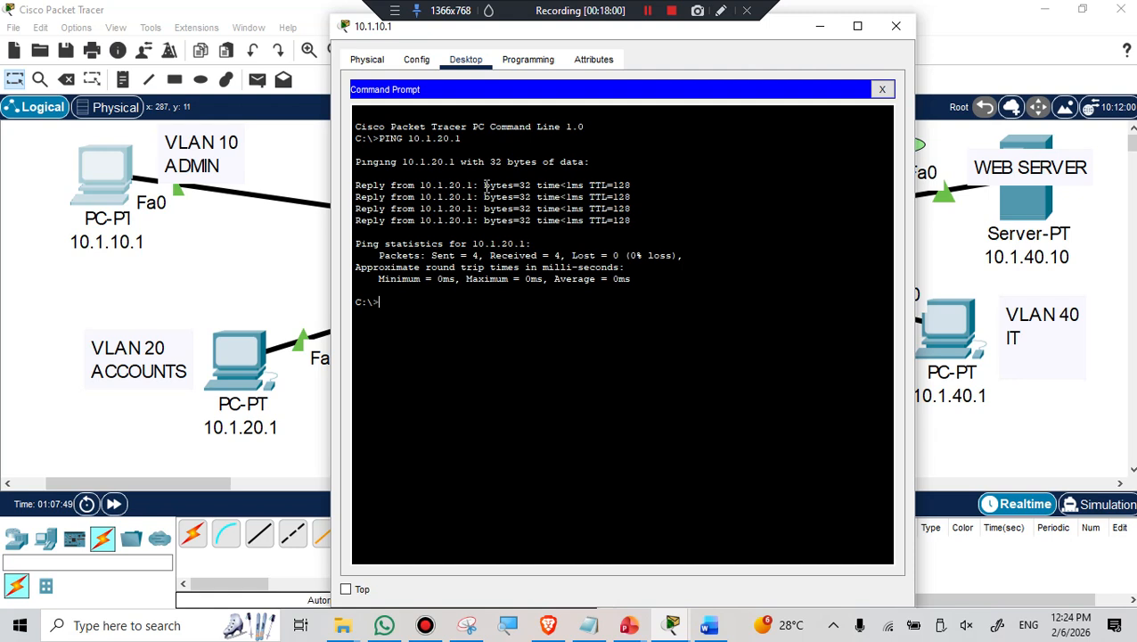
# Ping the VLAN 30 PC at 10.1.30.1 from the VLAN 10 PC
pyautogui.write('PING 10')
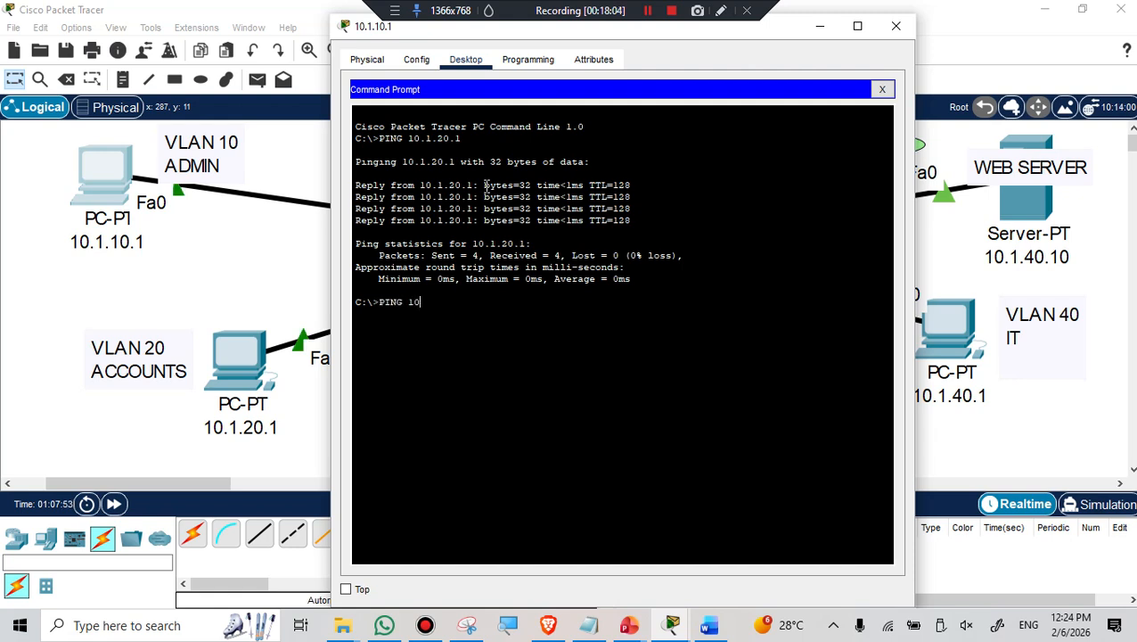
pyautogui.write('.1.30.1')
pyautogui.press('Return')
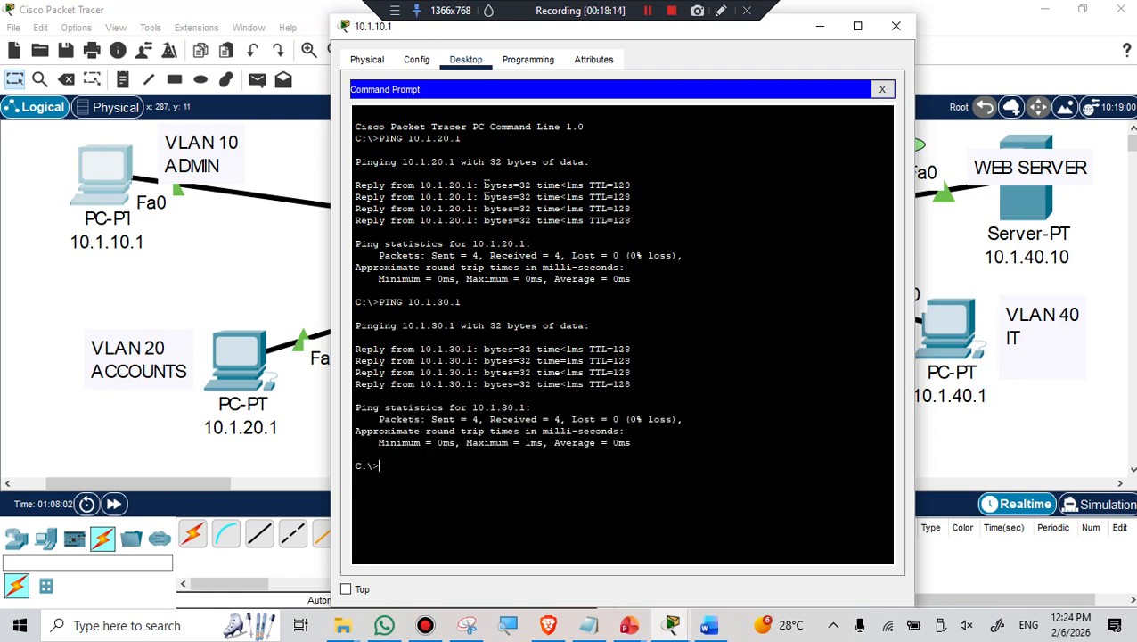
# Ping the VLAN 40 PC at 10.1.40.1, review the ping output, and close the VLAN 10 PC's window
pyautogui.press('Up')
pyautogui.press('BackSpace')
pyautogui.press('BackSpace')
pyautogui.press('BackSpace')
pyautogui.press('BackSpace')
pyautogui.write('40.1')
pyautogui.press('Return')
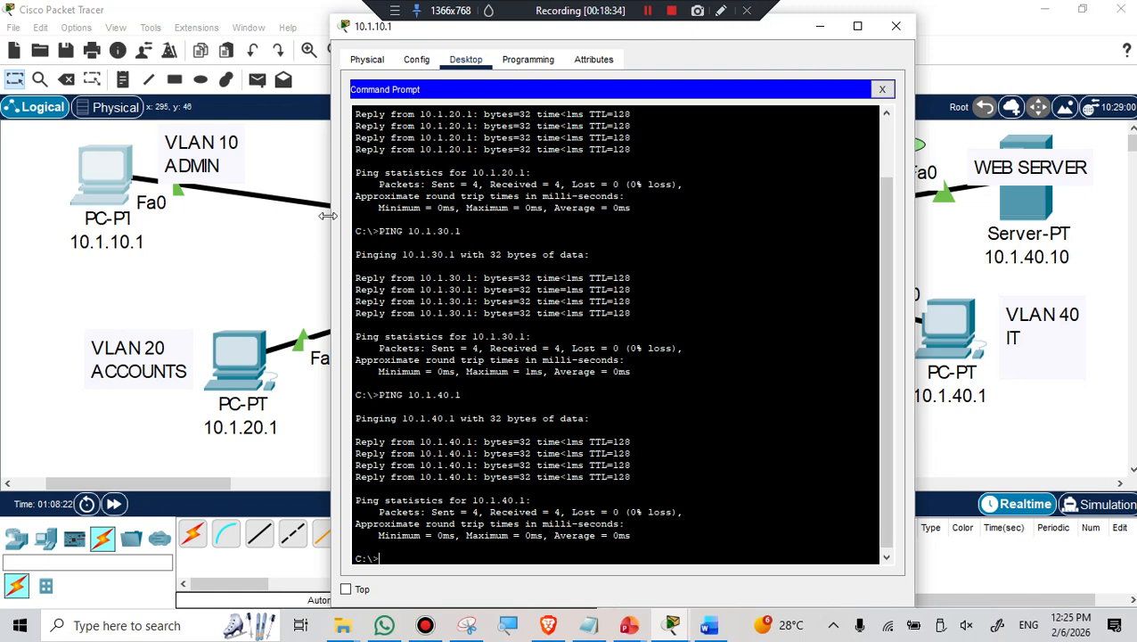
pyautogui.scroll(2, 730, 268)
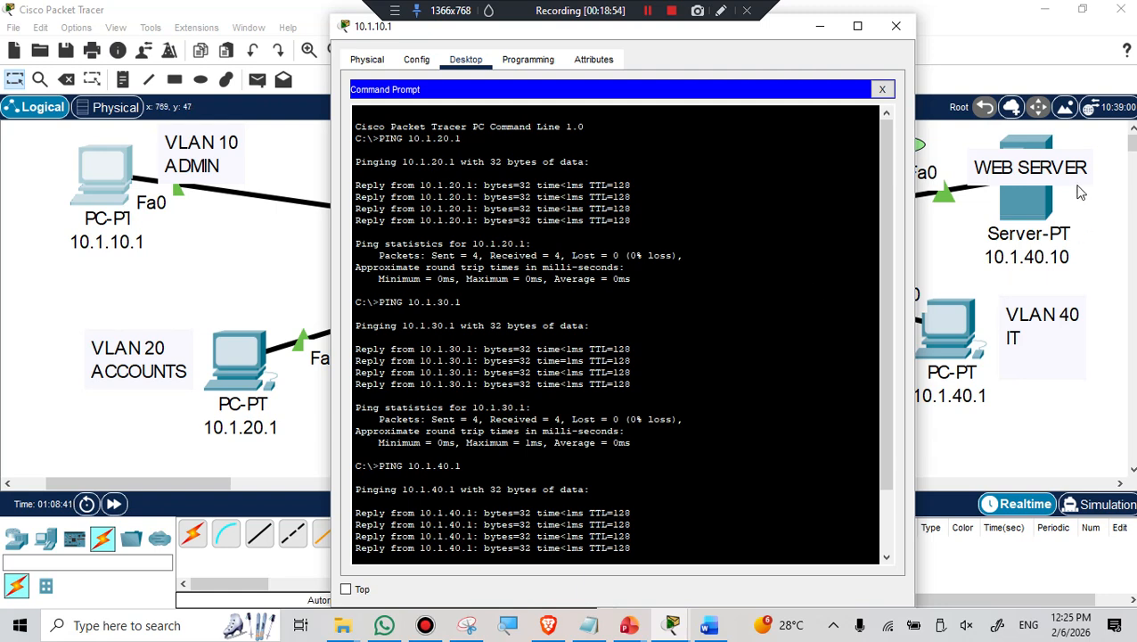
pyautogui.click(895, 26)
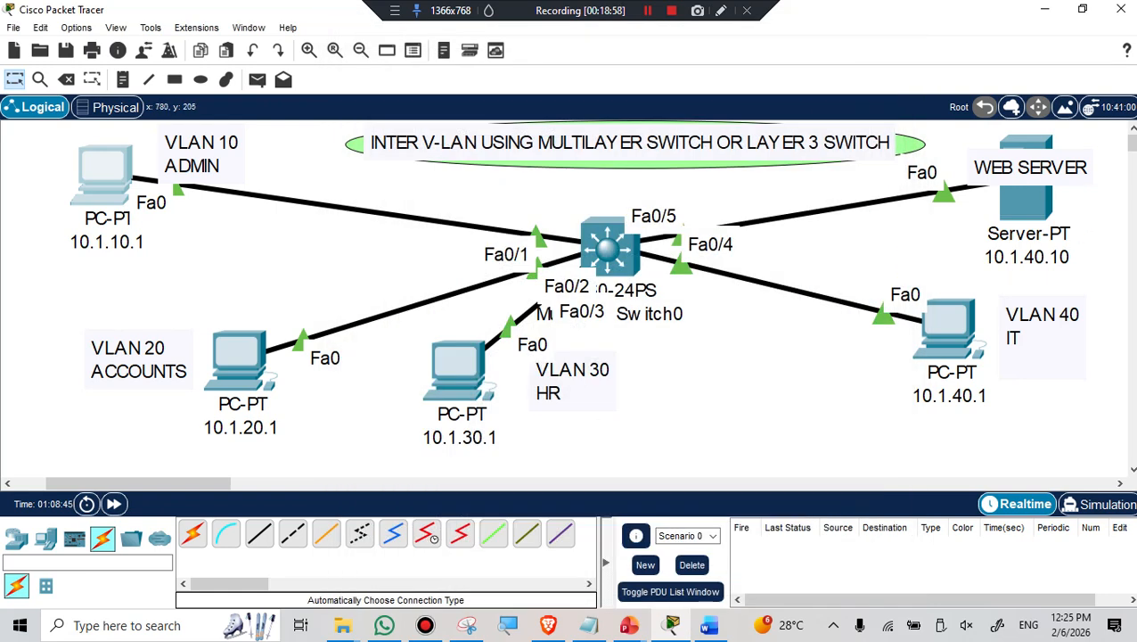